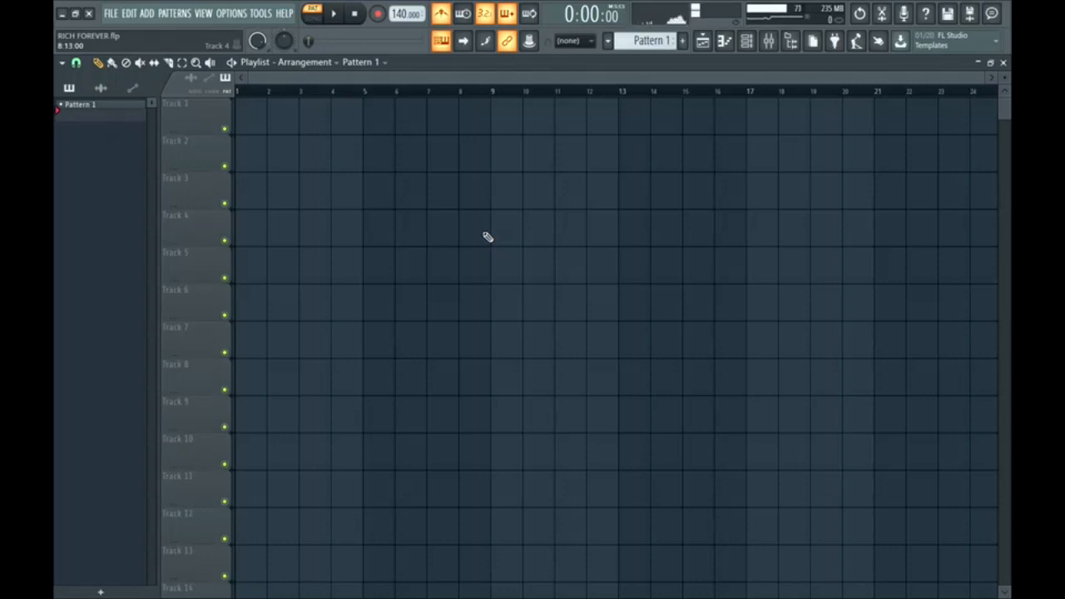
Open an empty piano roll for the Purity channel and set the project tempo to 158 BPM
left_click(753, 42)
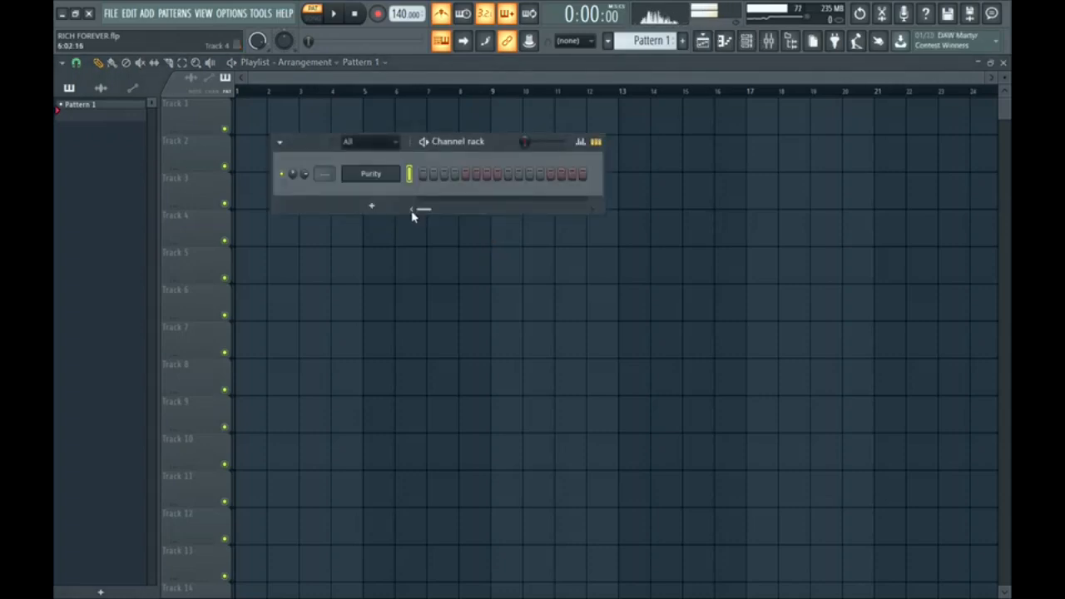
left_click(725, 42)
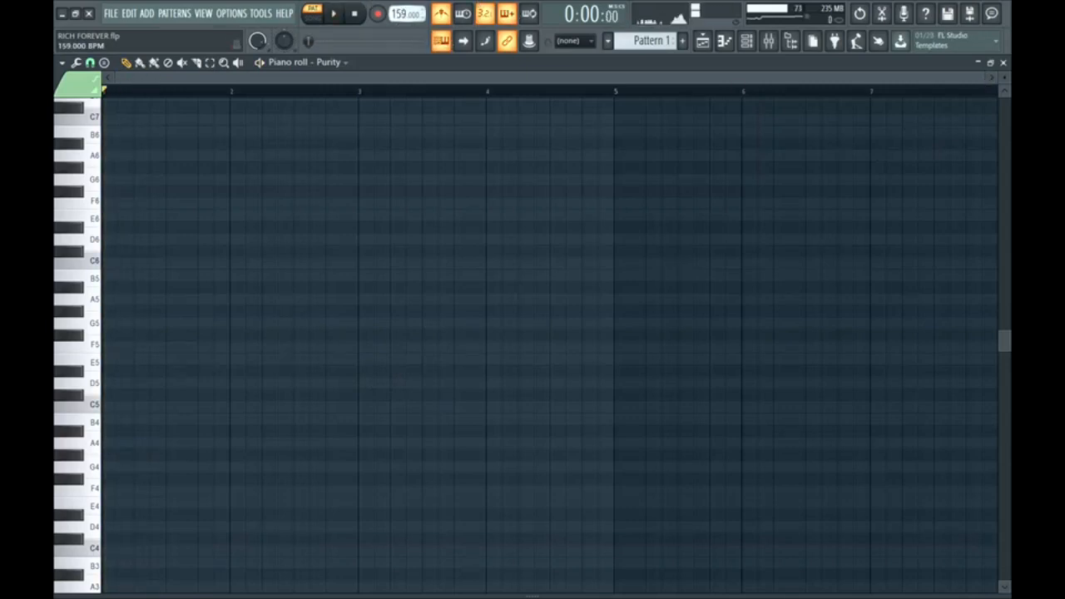
key("space")
scroll(299, 347, "down", 3)
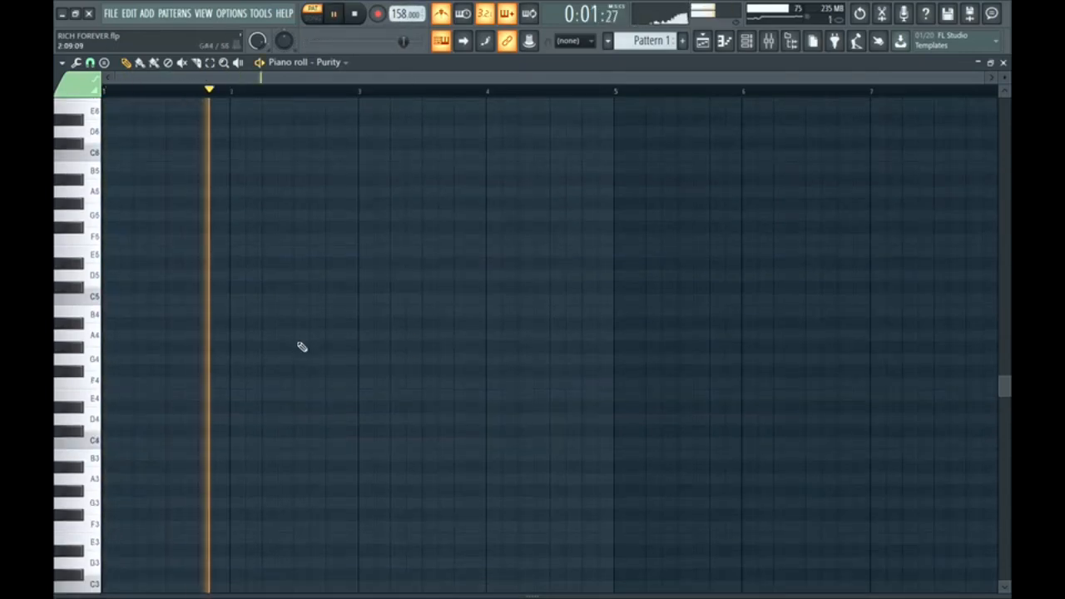
key("space")
Audition a D#5, F#5 and A#5 chord and draw it at the start of bar 1
key("3")
key("5")
key("7")
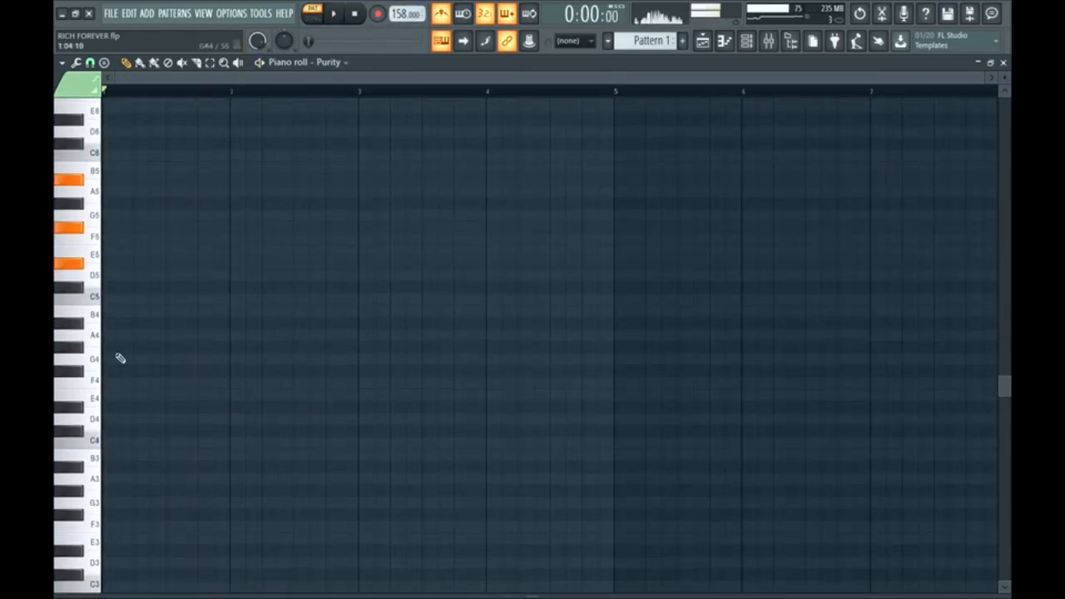
left_click(111, 263)
left_click_drag(119, 227, 104, 227)
left_click_drag(105, 191, 105, 178)
key("space")
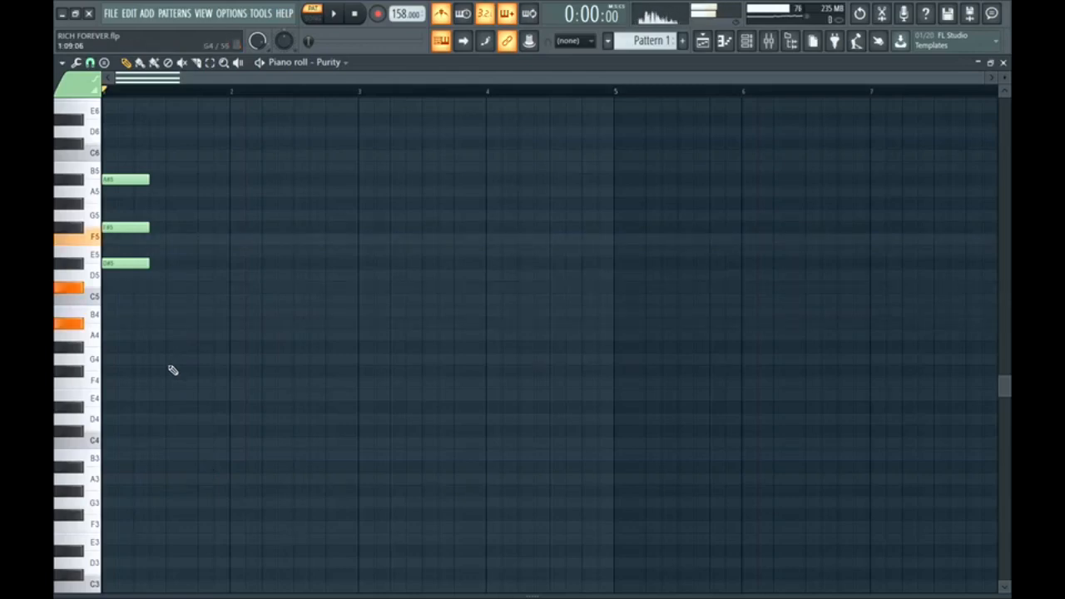
Copy the chord to the second beat of bar 2, transposed down to A#4, C#5 and F5, and play it back
left_click_drag(103, 163, 148, 336)
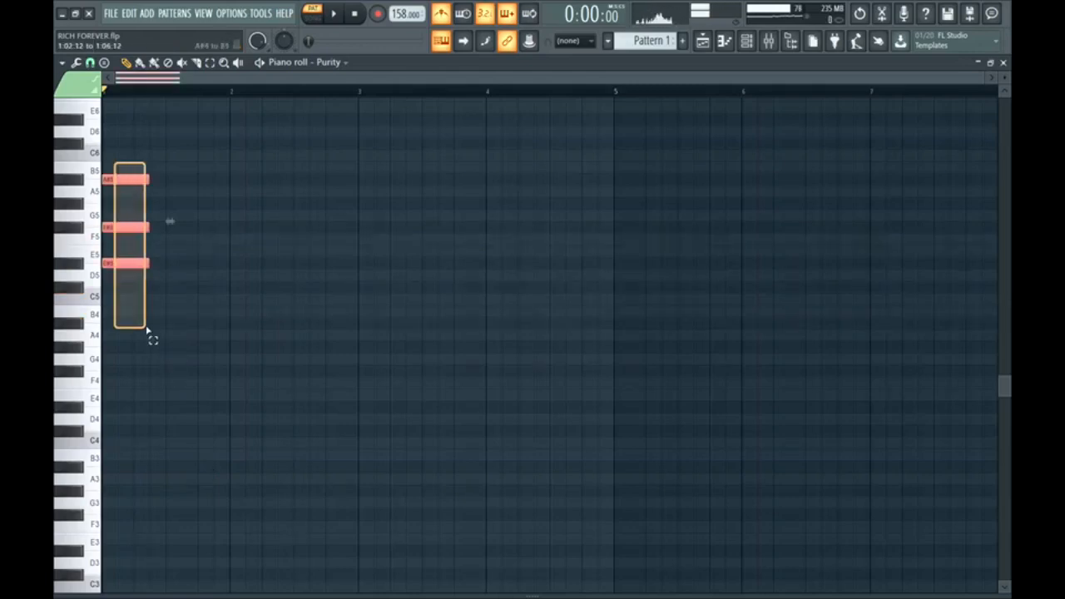
left_click_drag(124, 265, 267, 338)
key("space")
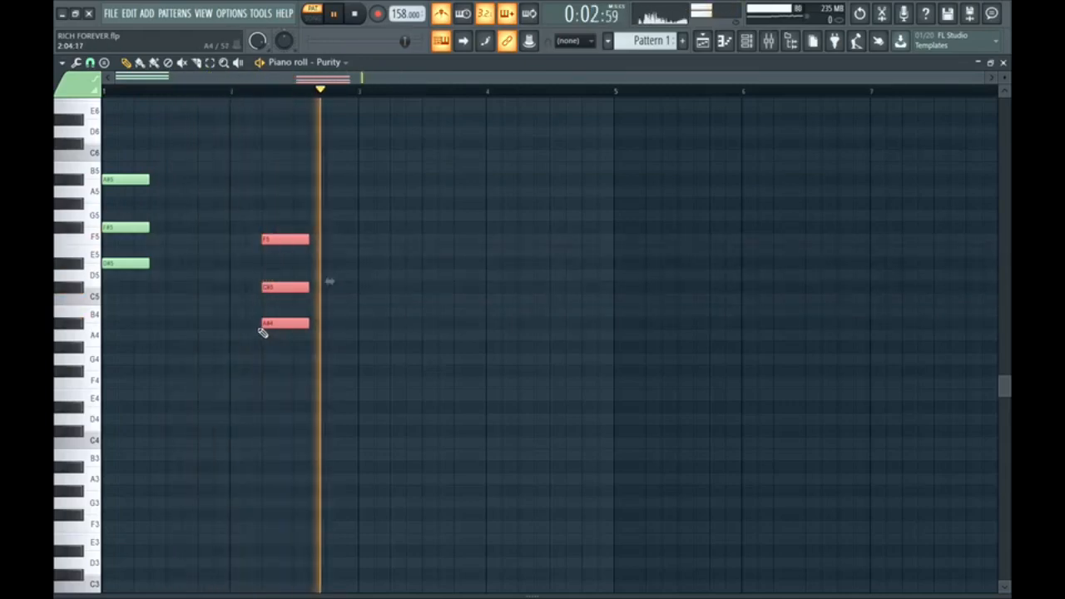
key("space")
Copy the second chord to the start of bar 3, transposed down to G#4, B4 and D#5
left_click(268, 323)
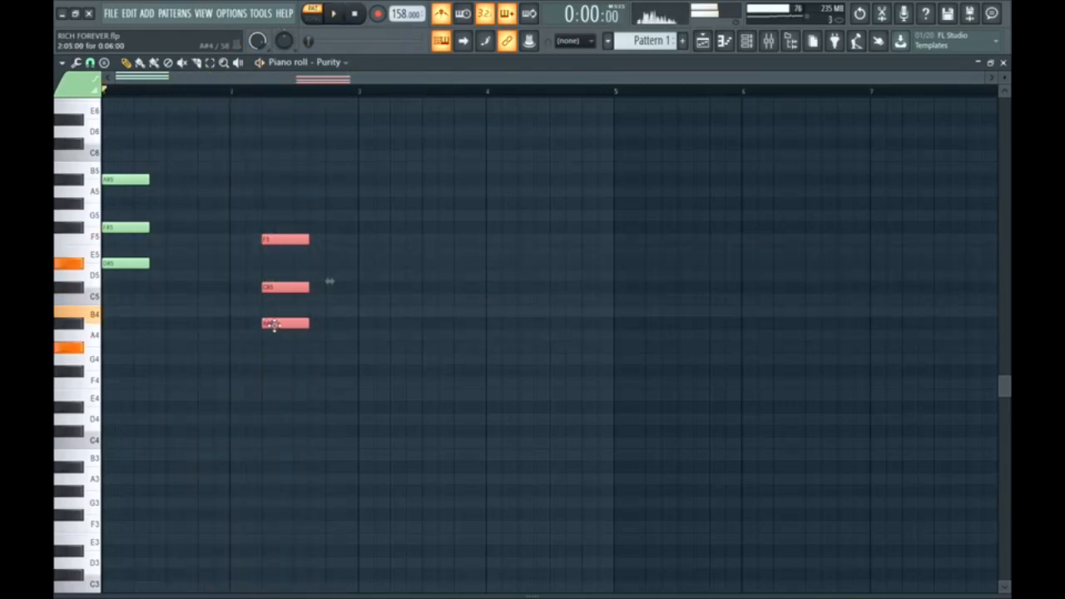
left_click_drag(261, 321, 383, 359)
key("space")
Enlarge the velocity lane, raise the velocity of all three chords together, and restore the note view
left_click_drag(319, 593, 309, 169)
key("space")
key("ctrl+d")
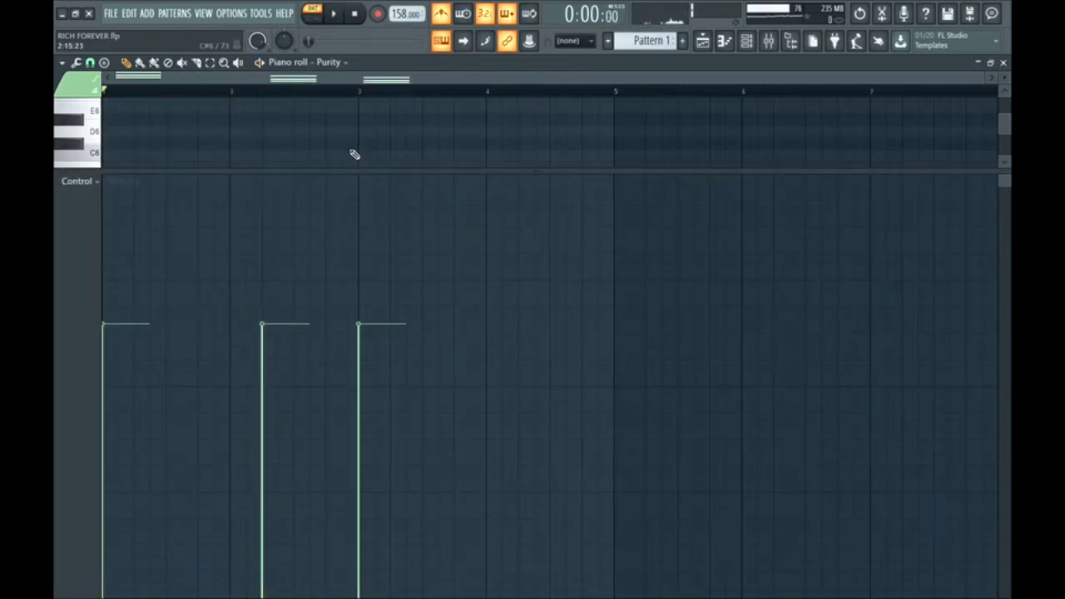
key("ctrl+a")
key("space")
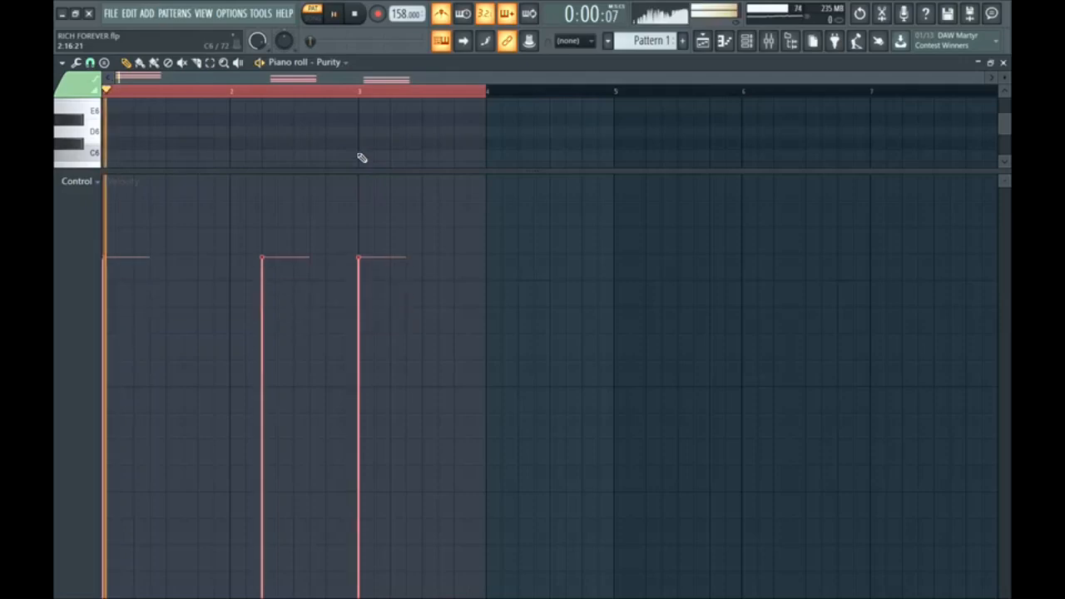
left_click_drag(361, 169, 350, 472)
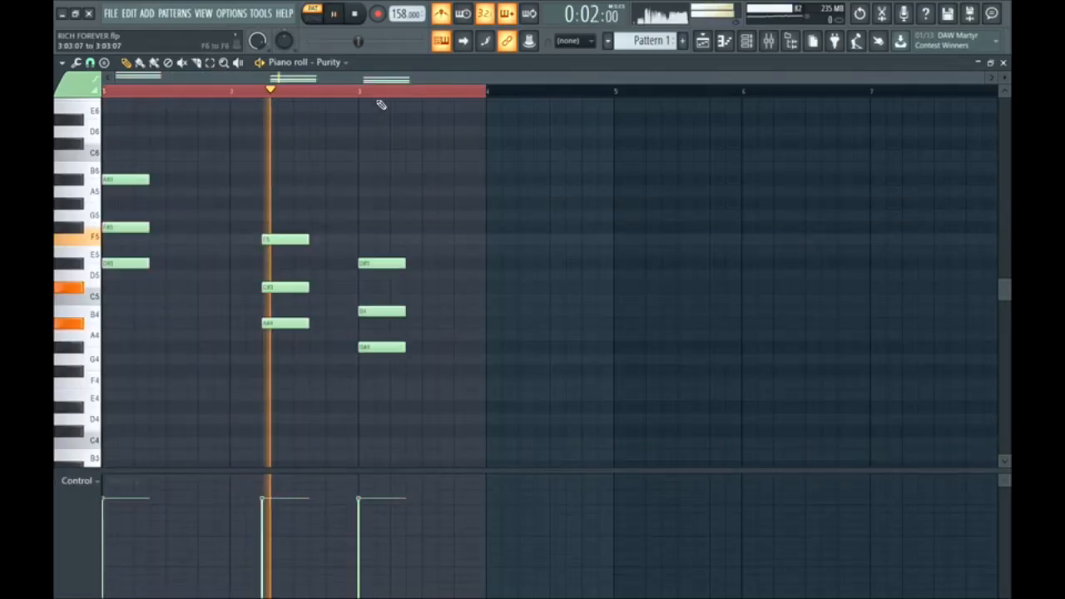
key("ctrl+d")
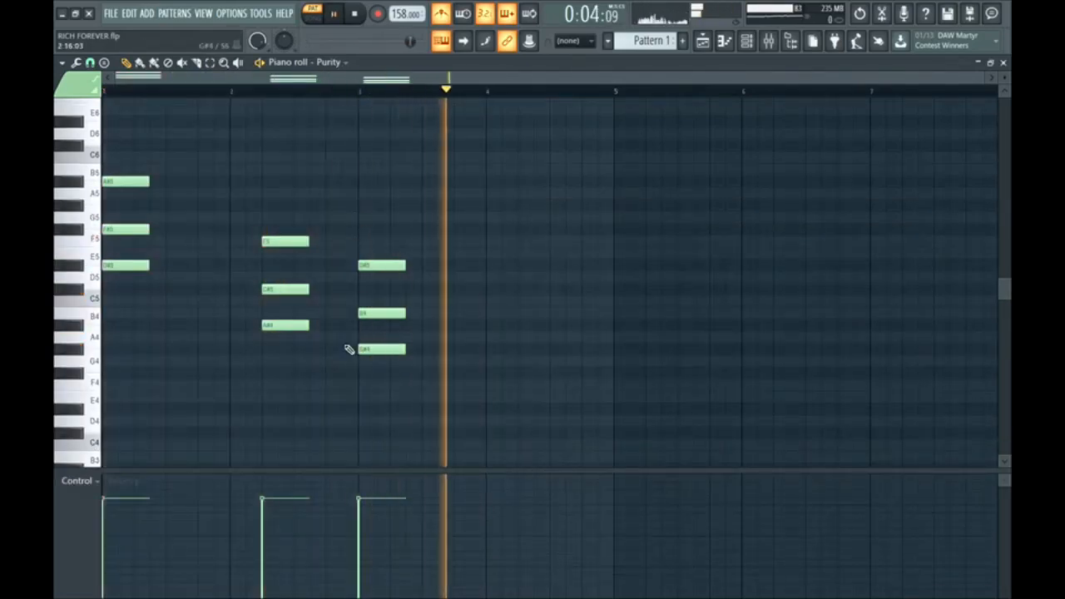
Lengthen the first two chords to meet the next one and extend the third to the second beat of bar 4
key("space")
left_click_drag(125, 153, 267, 269)
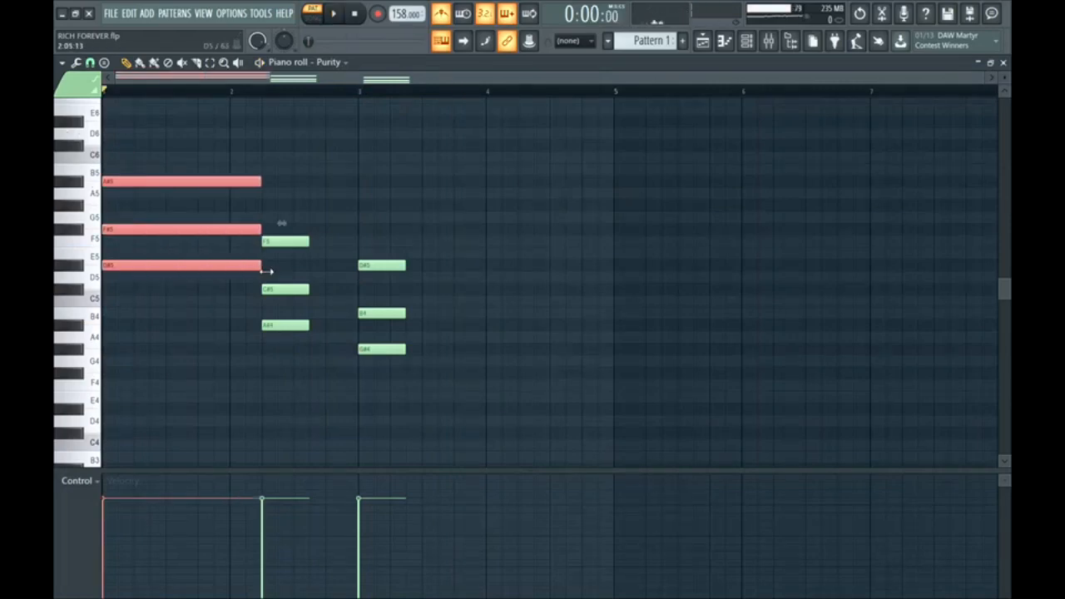
key("space")
left_click_drag(254, 226, 302, 386)
left_click_drag(310, 324, 364, 336)
left_click_drag(349, 252, 414, 395)
left_click_drag(405, 350, 521, 376)
key("space")
Fill the rest of bar 4 with a duplicate of the third chord, and place Pattern 1 twice on playlist Track 1
key("ctrl+b")
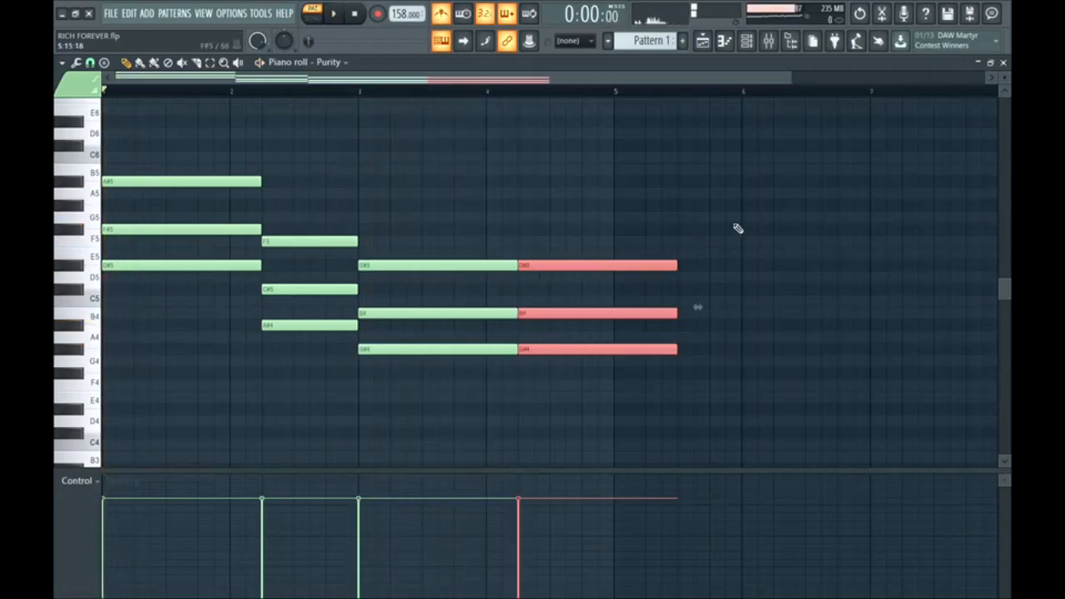
left_click_drag(684, 264, 614, 264)
key("space")
left_click(513, 231)
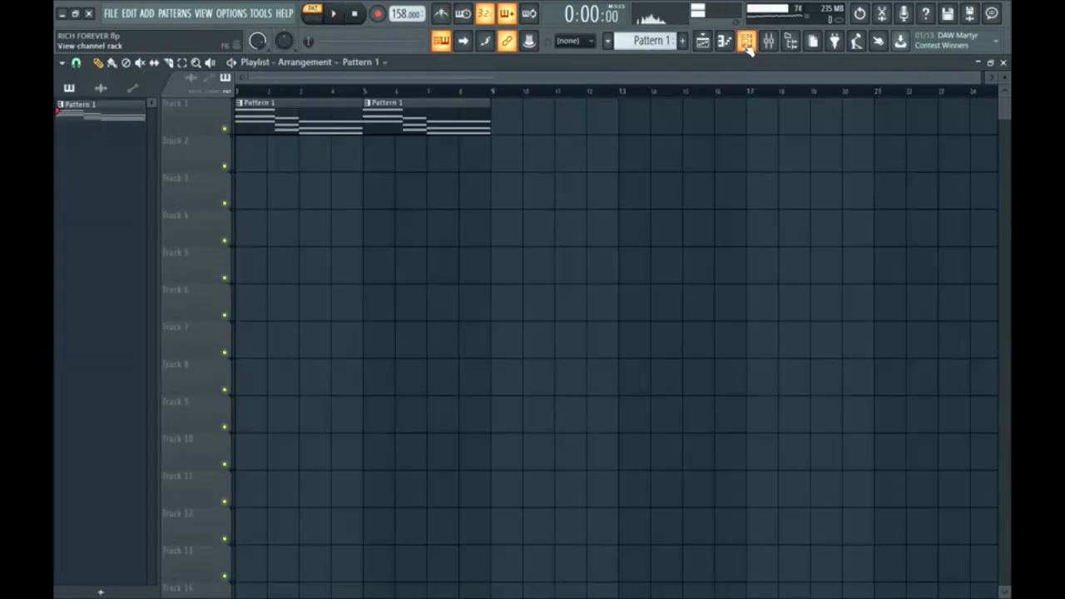
Add a second Purity channel with the Bell w Harmonics preset from Bell & Perc and return to its piano roll
left_click(747, 45)
left_click(371, 204)
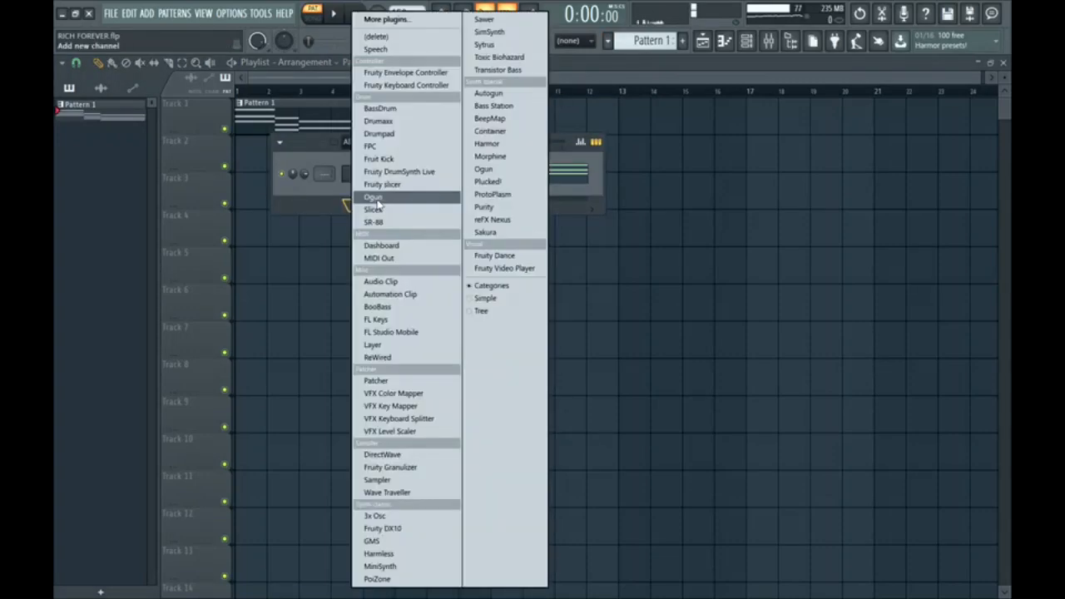
left_click(515, 208)
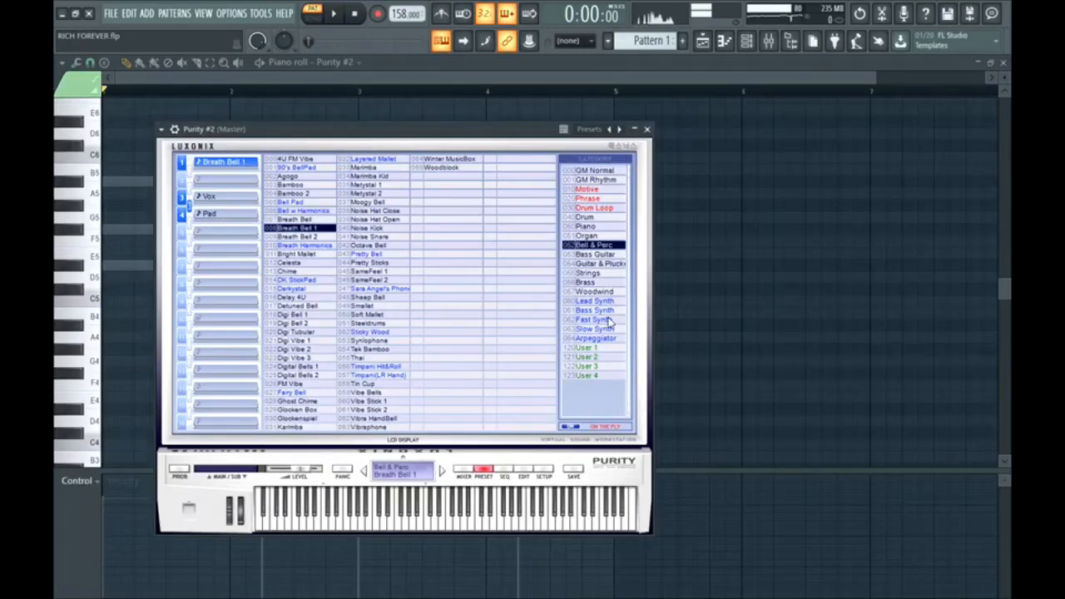
left_click(303, 210)
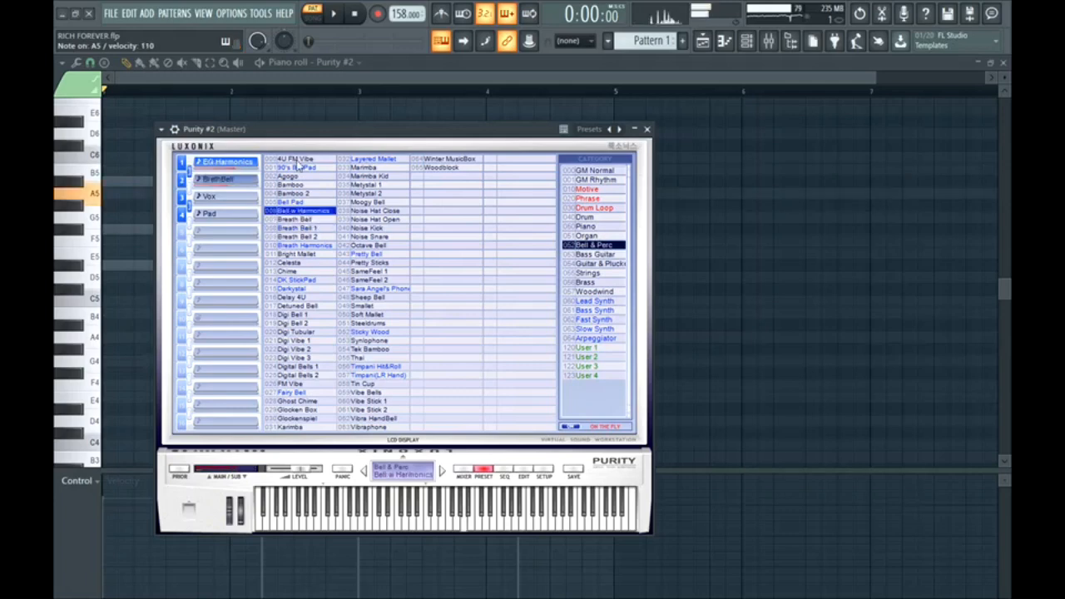
left_click(387, 62)
Draw the bell melody notes A#5, F5 and D#5 over the top notes of the first three chords, matching their lengths
left_click(111, 181)
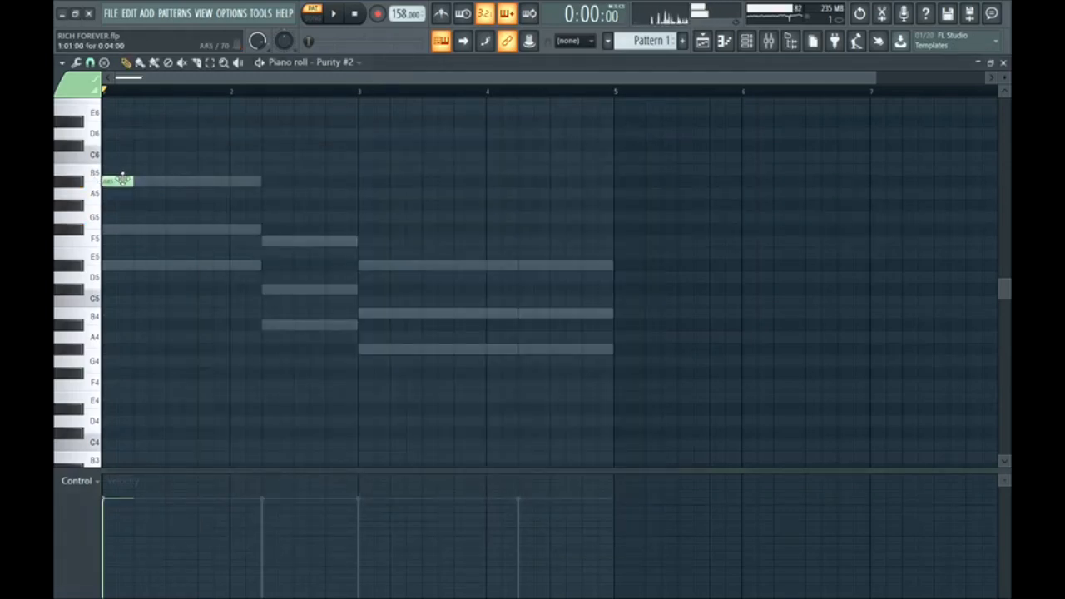
left_click_drag(141, 182, 260, 182)
key("space")
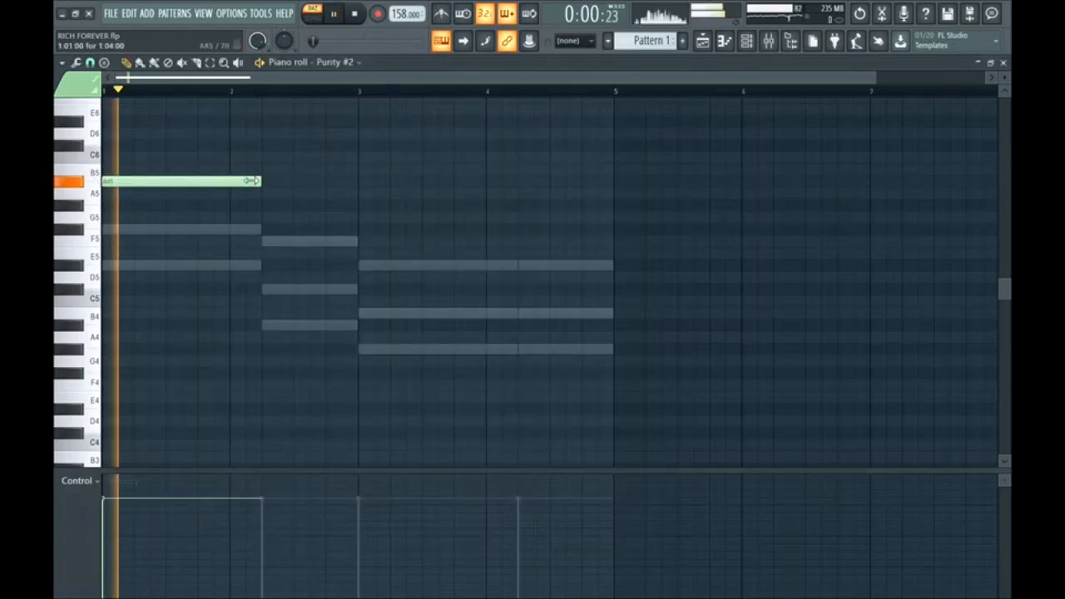
left_click(268, 242)
left_click(361, 264)
left_click_drag(418, 242, 359, 242)
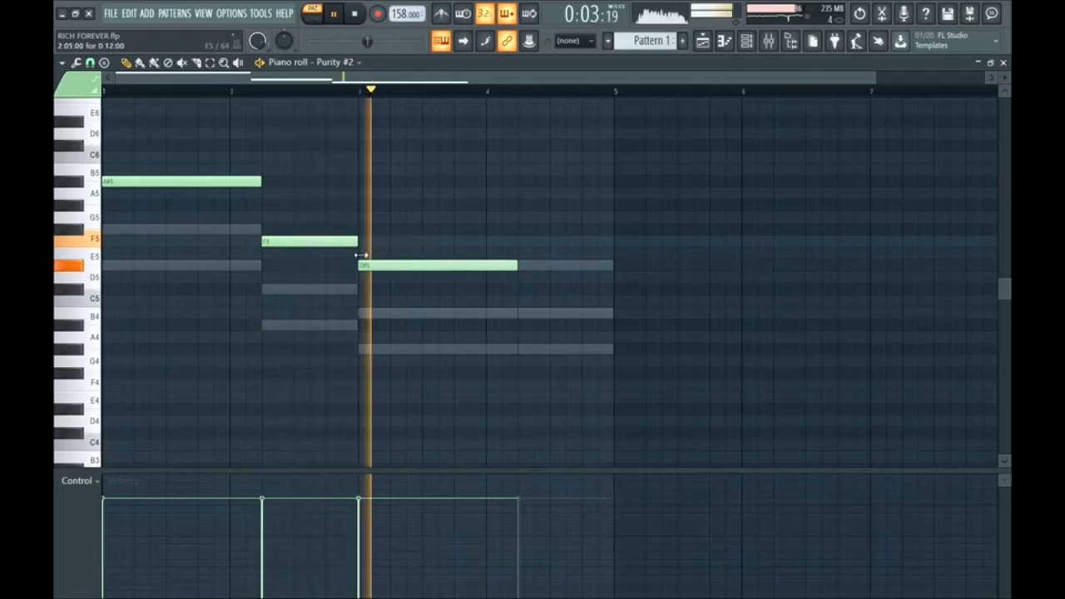
mouse_move(515, 264)
left_mouse_down()
mouse_move(540, 267)
mouse_move(526, 273)
left_mouse_up()
key("space")
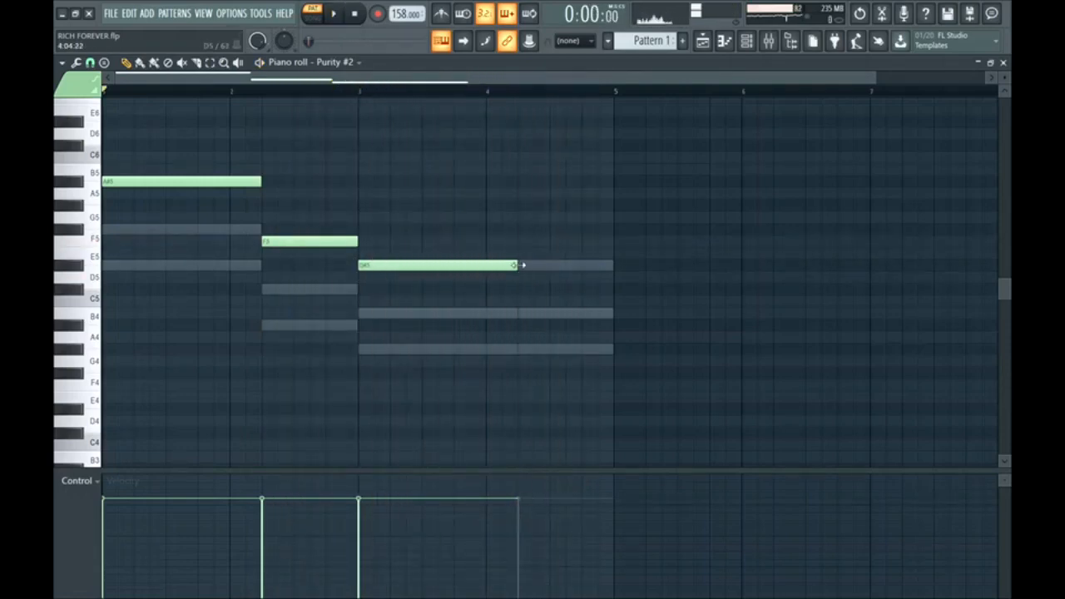
Finish the melody with three short rising notes G#5, A#5 and B5 from bar 4's second beat, and play back bar 4
mouse_move(521, 232)
left_mouse_down()
mouse_move(520, 216)
mouse_move(519, 236)
left_mouse_up()
key("space")
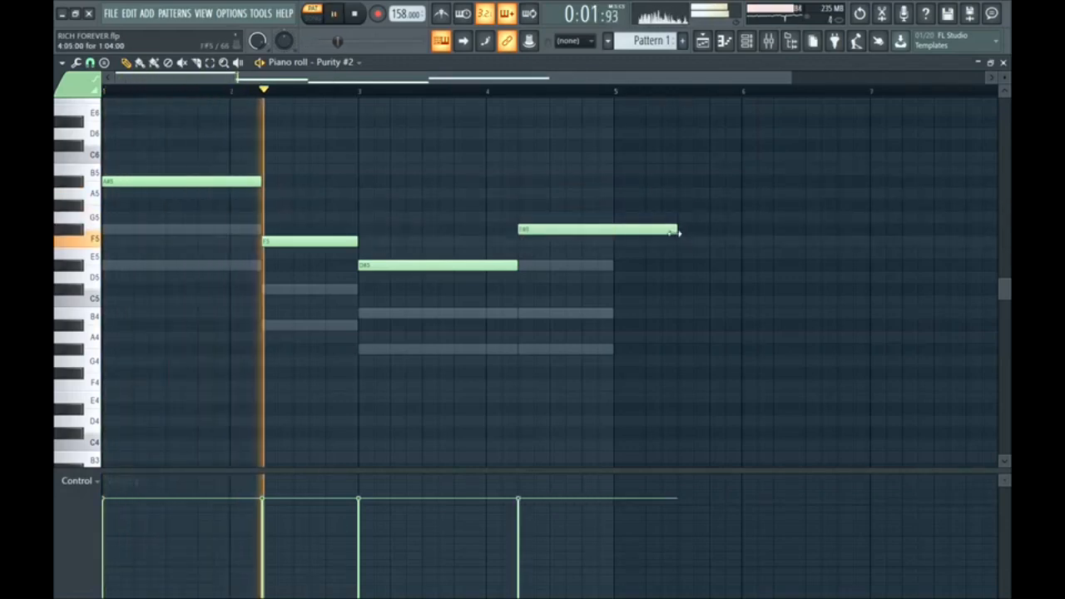
left_click_drag(678, 233, 573, 209)
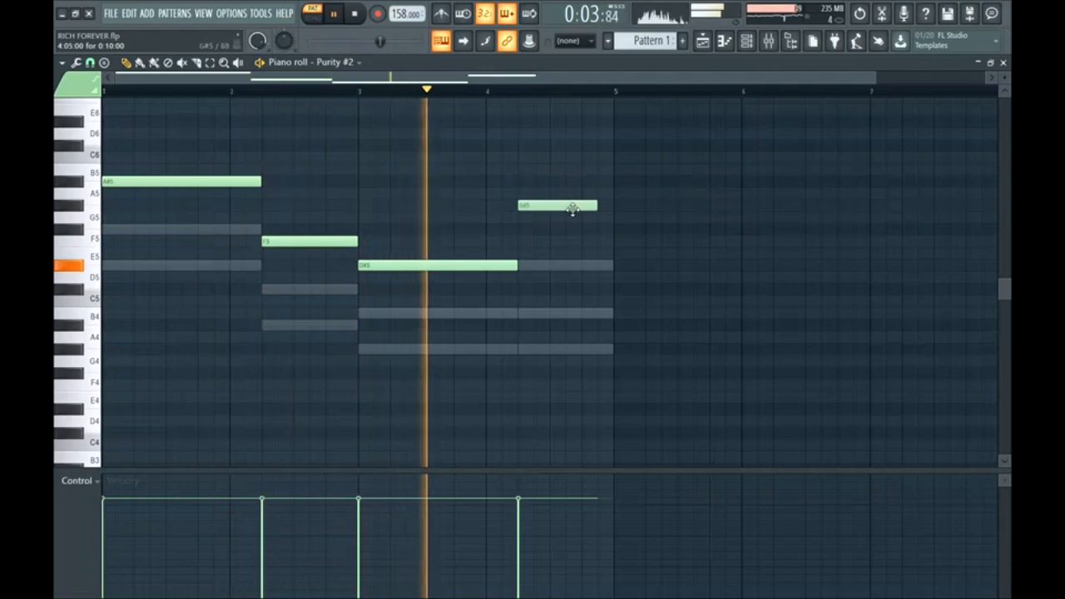
key("space")
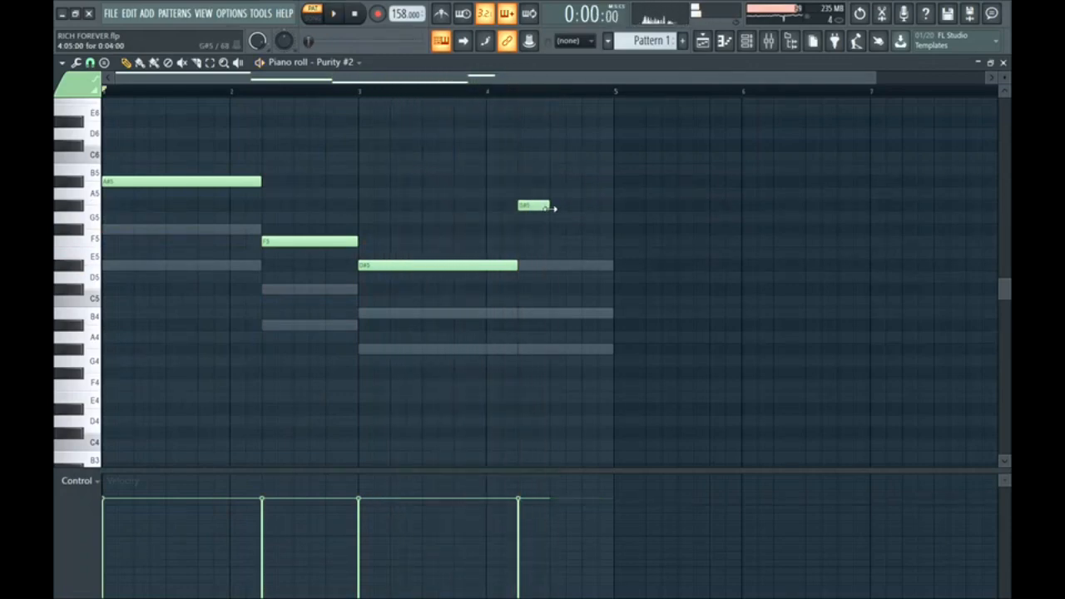
left_click(552, 183)
mouse_move(589, 160)
left_mouse_down()
mouse_move(585, 148)
mouse_move(577, 161)
left_mouse_up()
left_click(489, 92)
key("space")
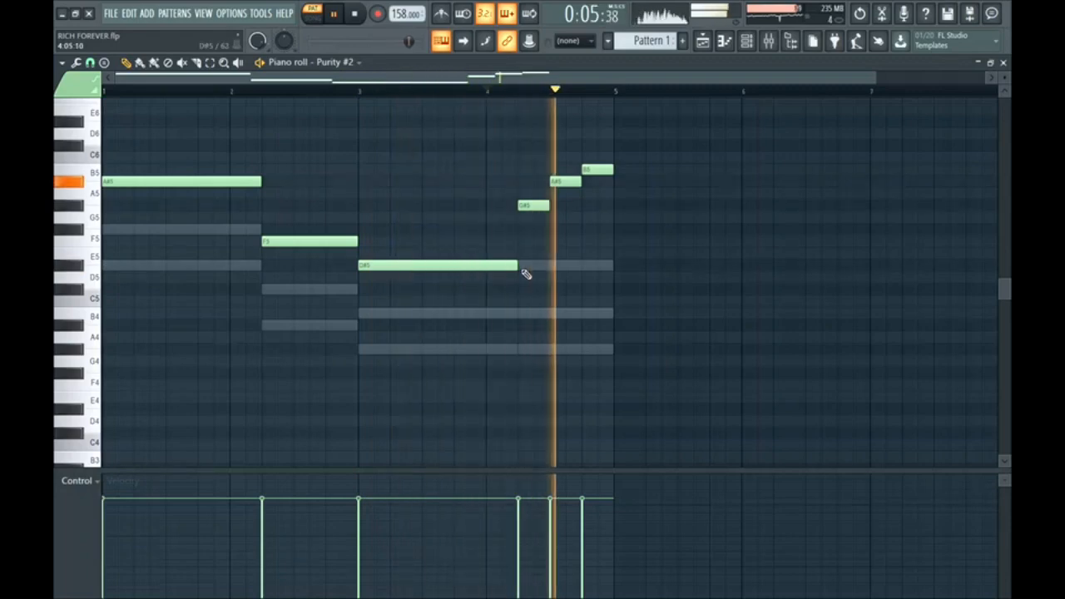
key("space")
Copy all the bell melody notes into a new Pattern 2
key("F6")
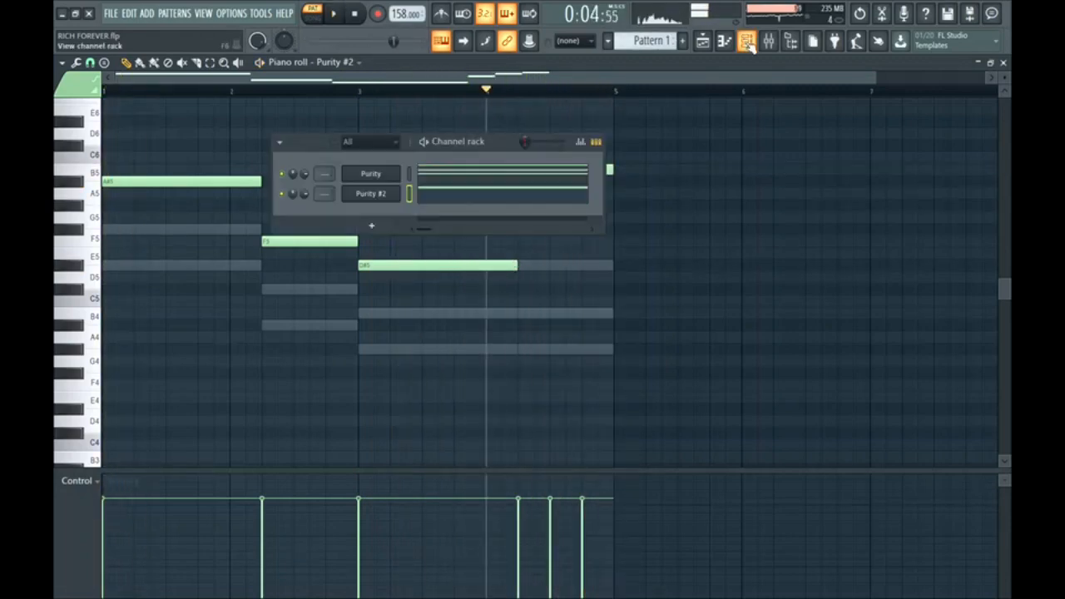
key("F6")
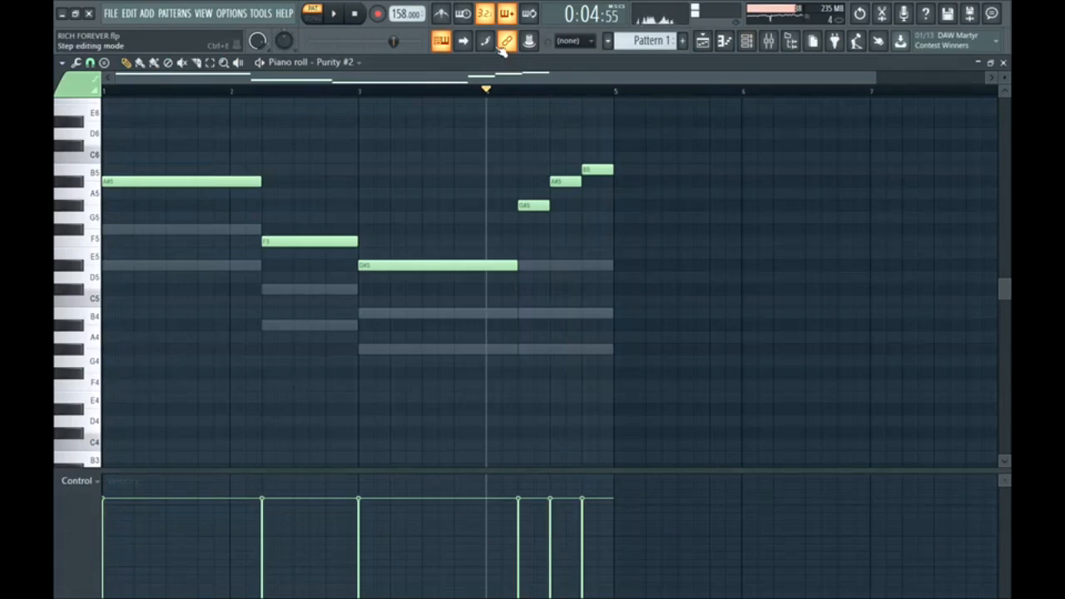
key("ctrl+a")
key("ctrl+c")
left_click(683, 40)
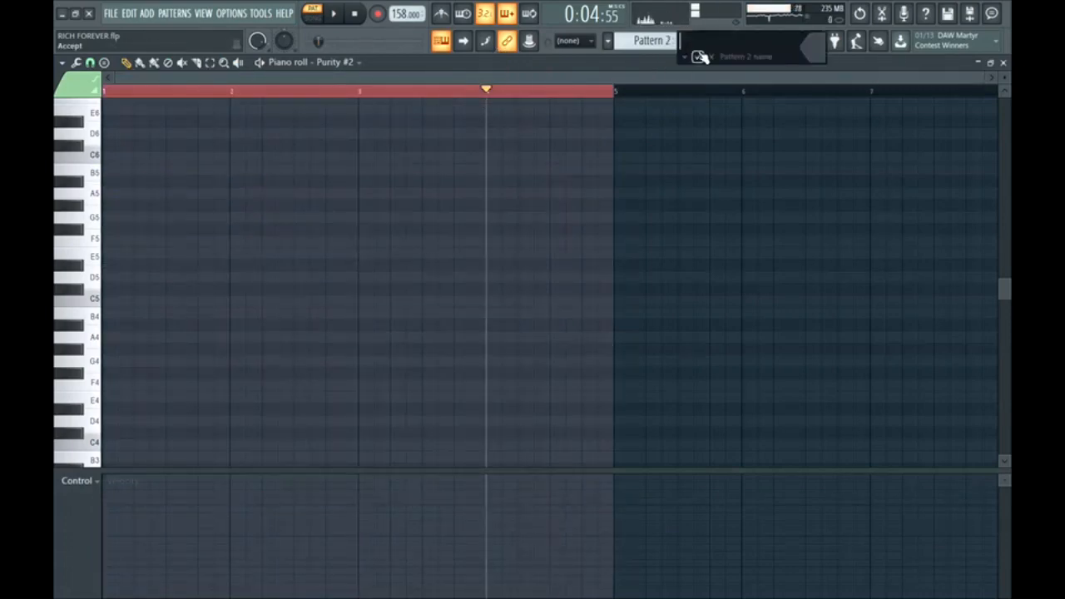
key("ctrl+v")
key("ctrl+d")
Place Pattern 2 on playlist Track 2 and add a third Purity channel with the Panflute 2 preset from Woodwind
key("F5")
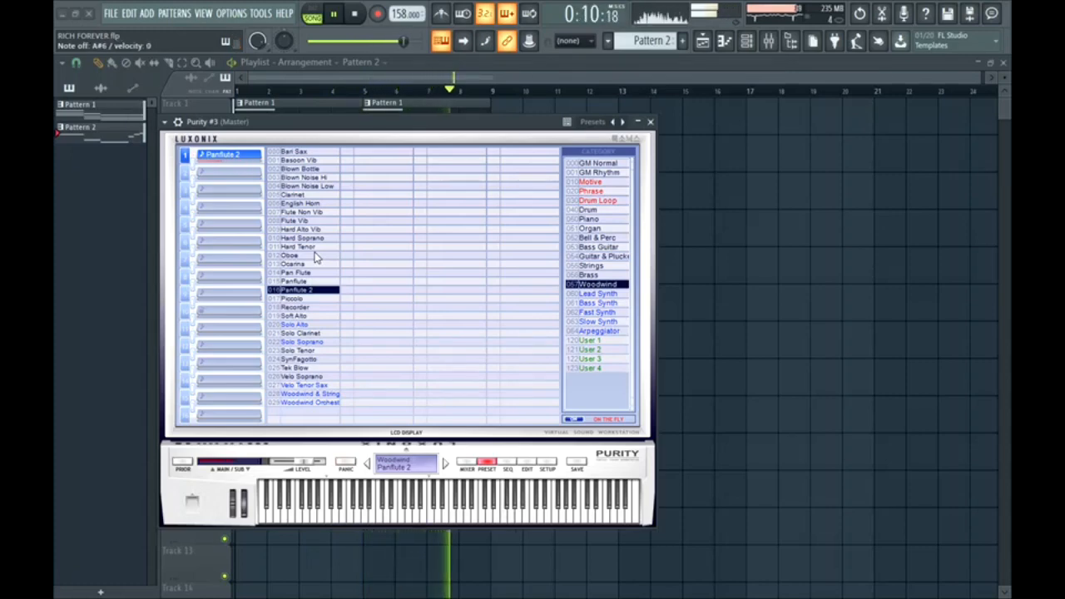
key("space")
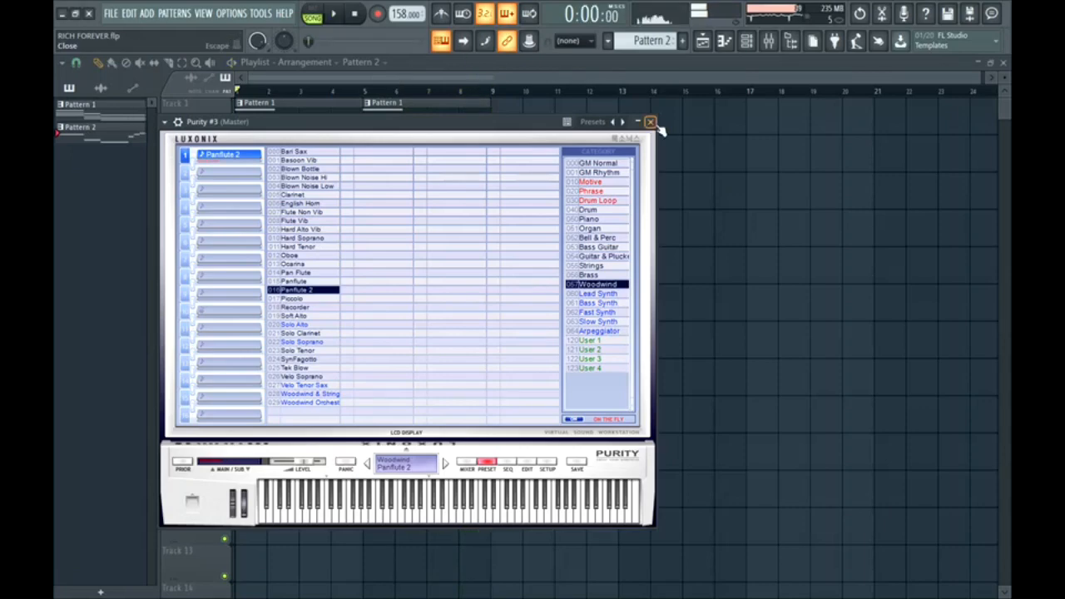
left_click(651, 121)
Create Pattern 3 and open the Purity #3 piano roll with the song playing
left_click(708, 49)
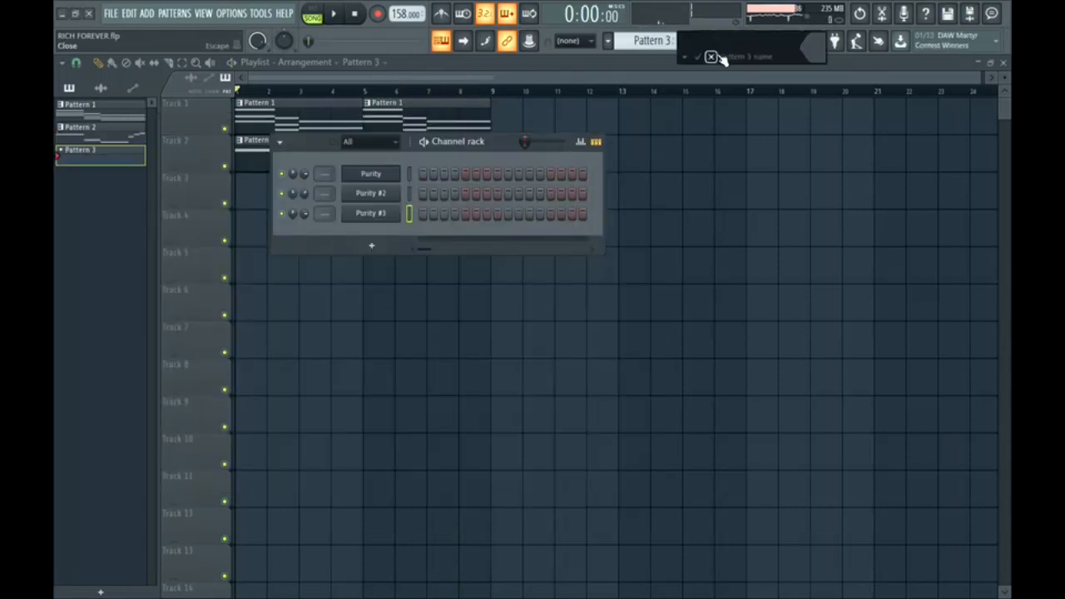
left_click(256, 193)
left_click(285, 191)
double_click(285, 191)
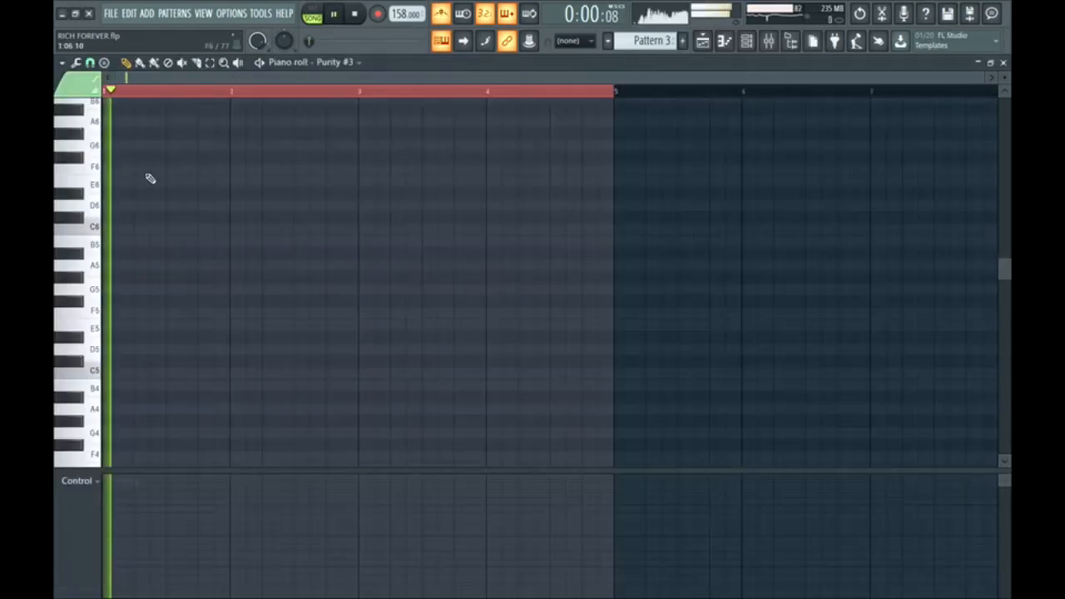
Draw F6, F#6 and F6 in succession from bar 1's third beat, with the F#6 lasting half a beat
left_click(171, 171)
key("space")
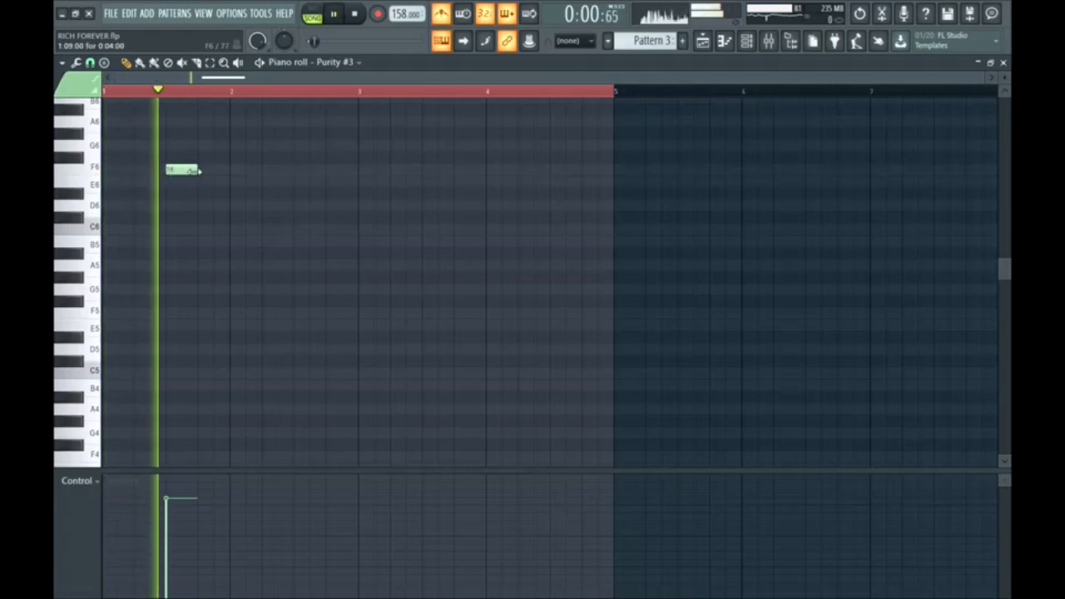
left_click(208, 158)
left_click(237, 174)
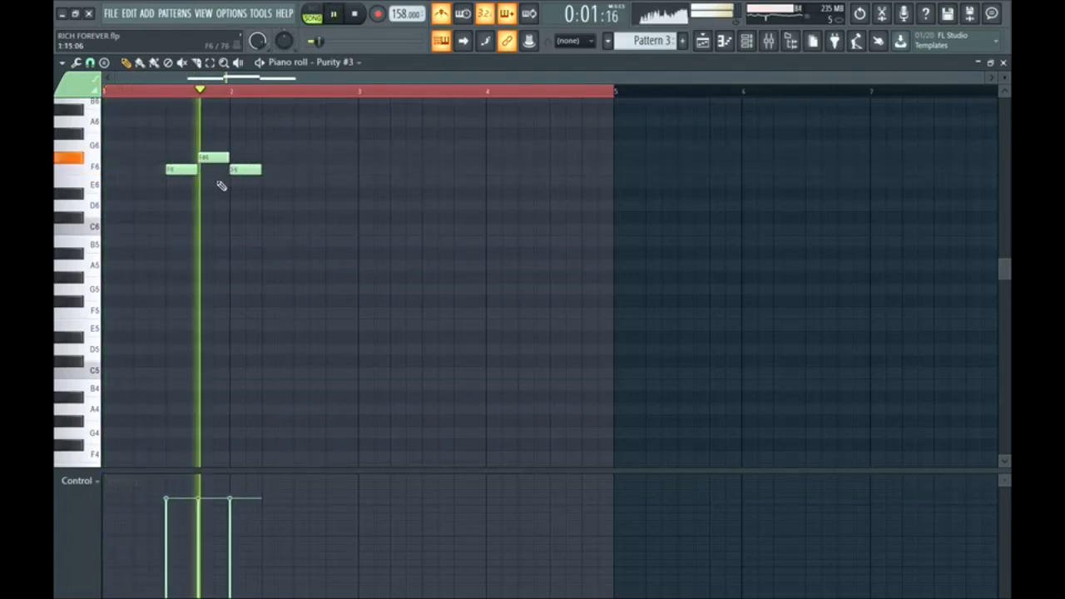
key("space")
left_click_drag(238, 174, 223, 172)
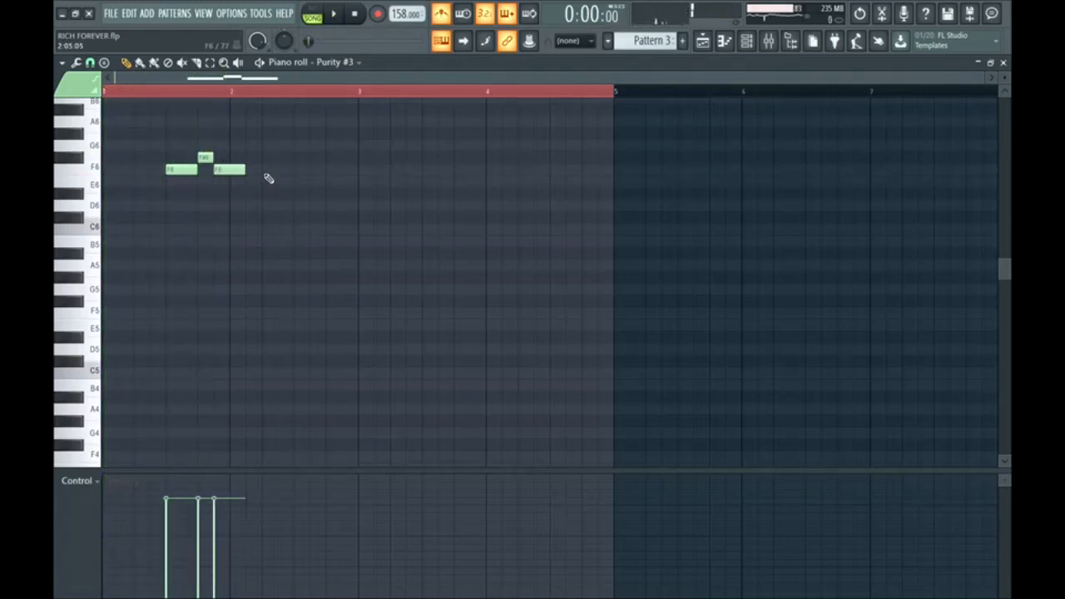
Extend the second F6 to bar 2's fourth beat and play back the melody
scroll(269, 177, "up", 3)
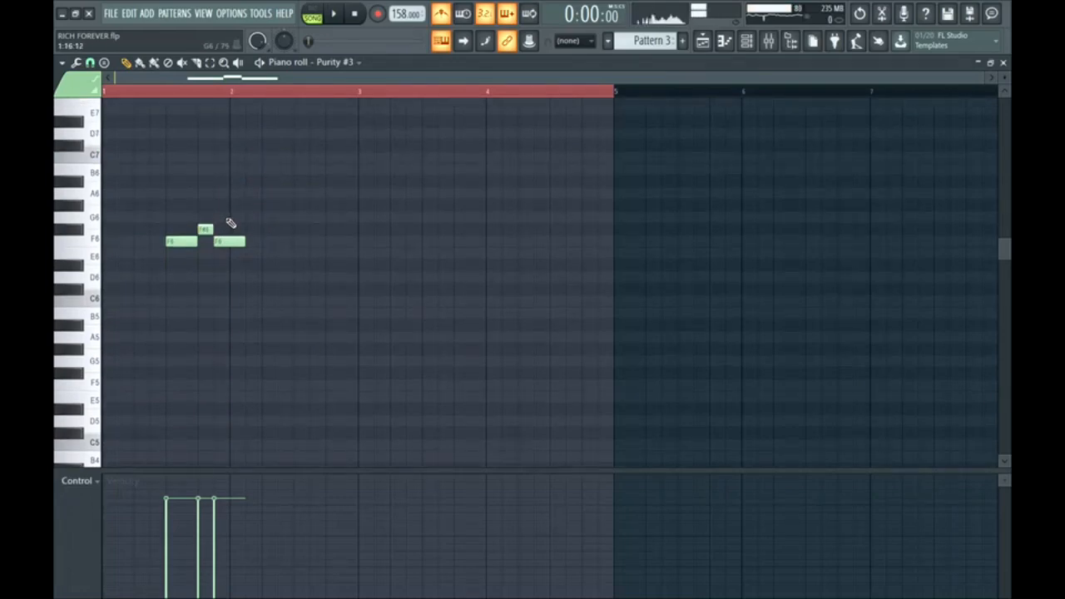
key("space")
left_click_drag(245, 241, 331, 253)
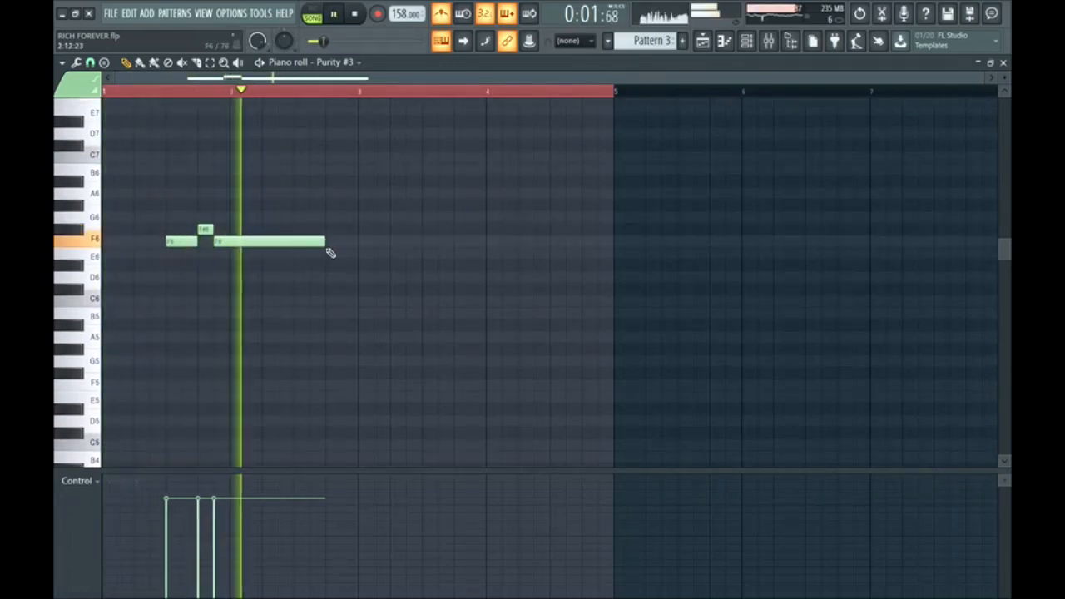
key("space")
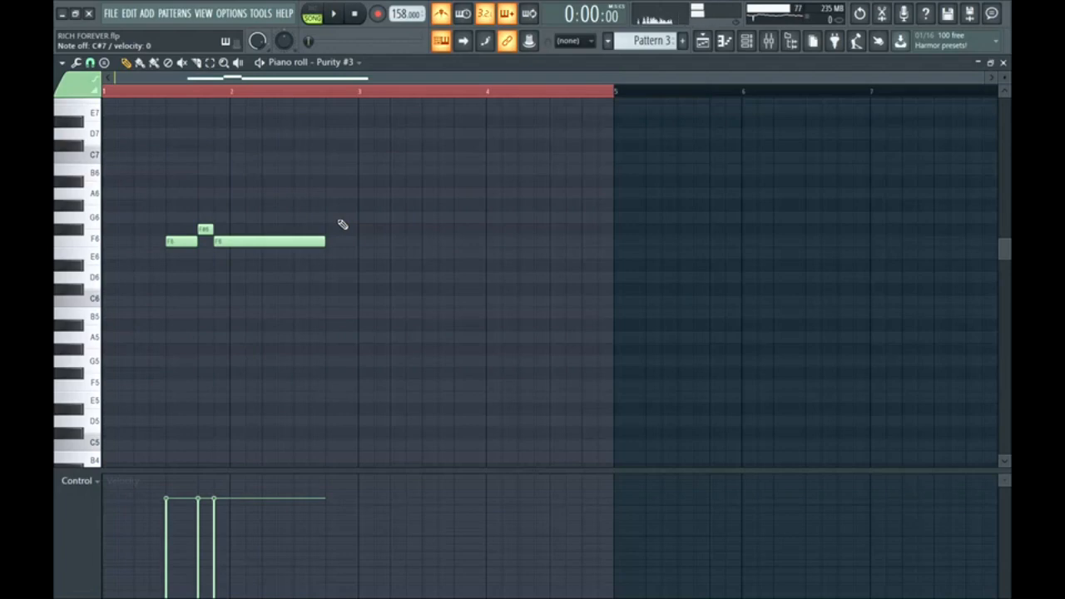
Audition the following pitches, add B6 at bar 2's fourth beat and C#7 at bar 3's start, and play back the phrase
key("u")
key("9")
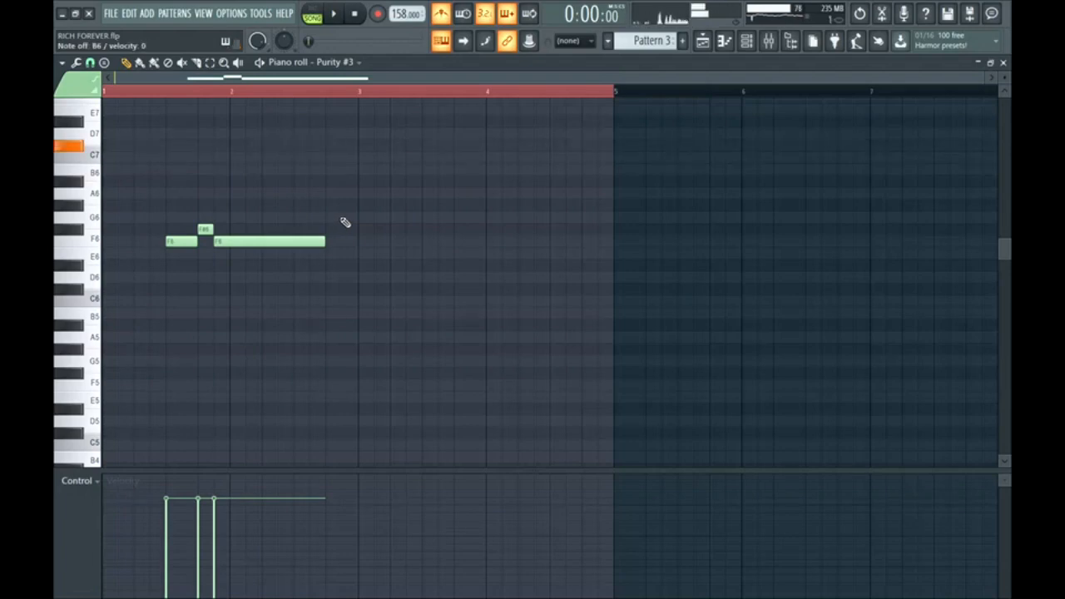
left_click(336, 172)
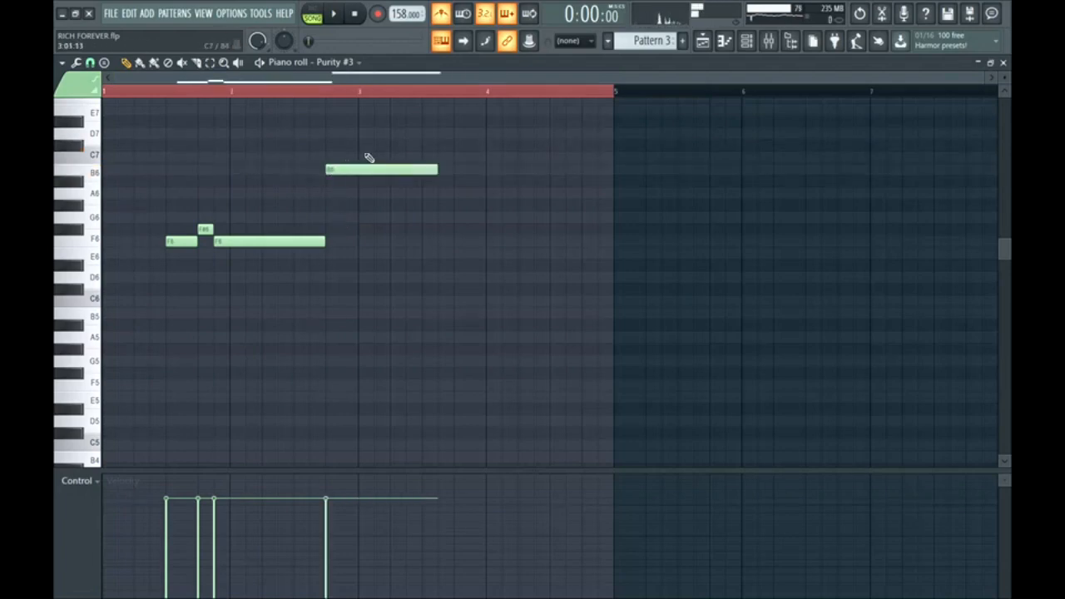
left_click(363, 146)
key("space")
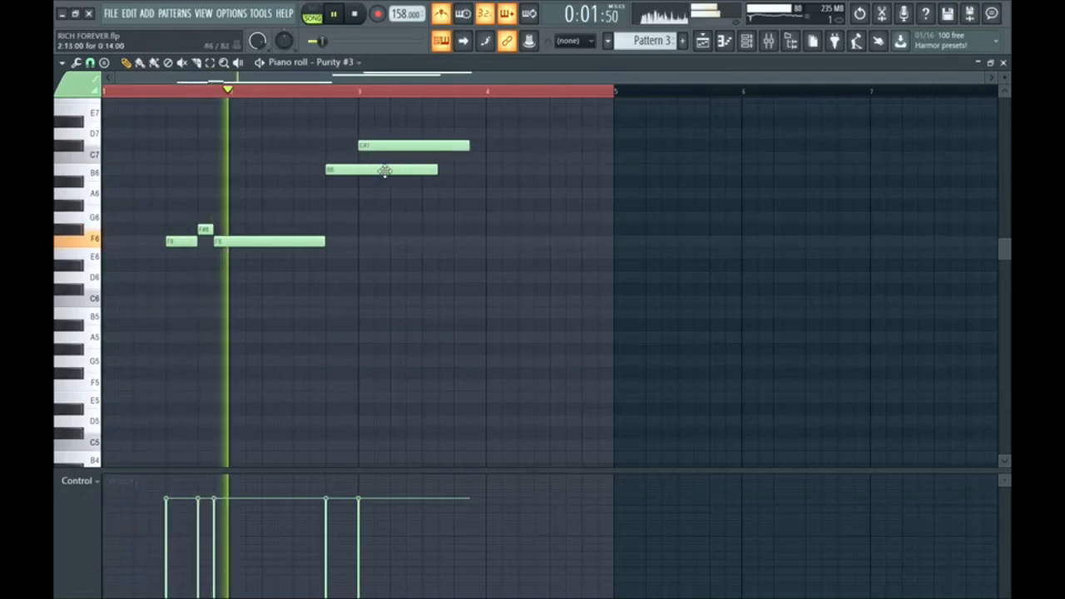
key("space")
With a 1/4 step snap, move the C#7 to just after the B6's start and shorten the B6 to end there
left_click(90, 62)
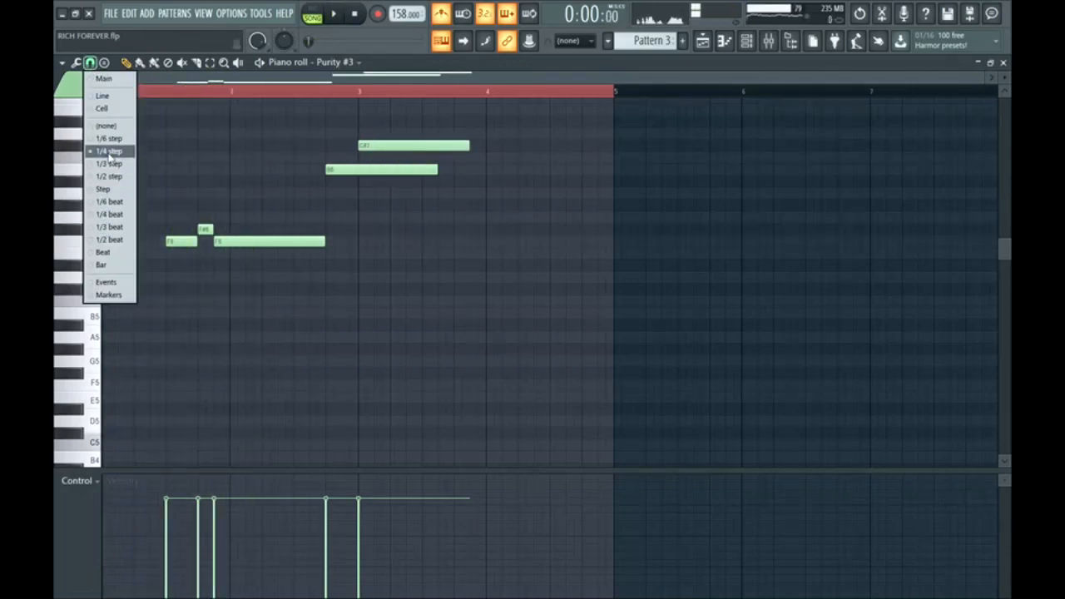
left_click(109, 176)
scroll(352, 167, "up", 5)
scroll(407, 165, "up", 3)
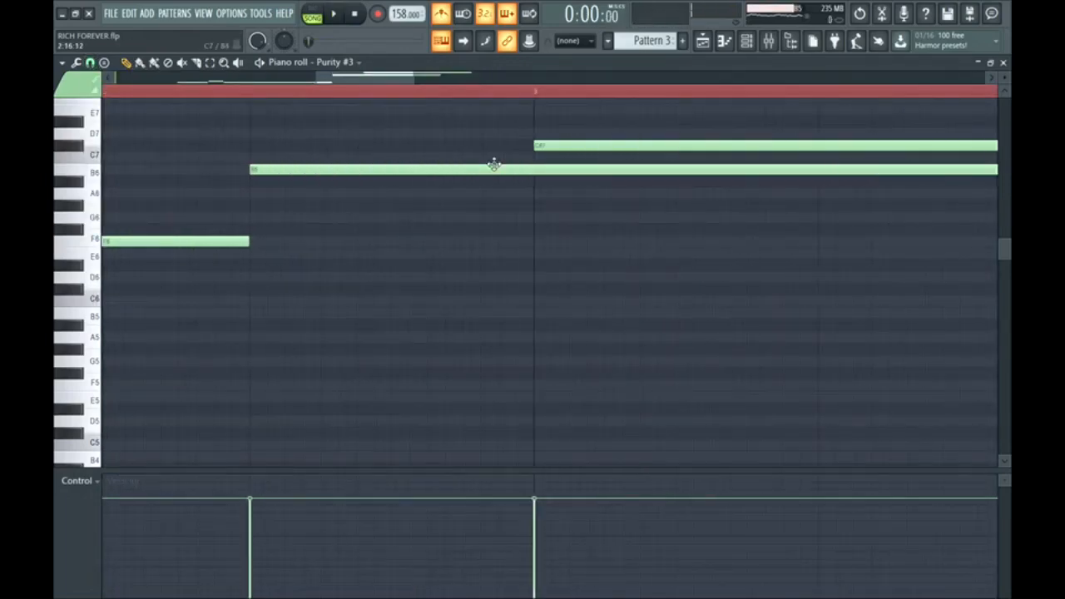
left_click_drag(569, 144, 334, 148)
scroll(260, 151, "up", 1)
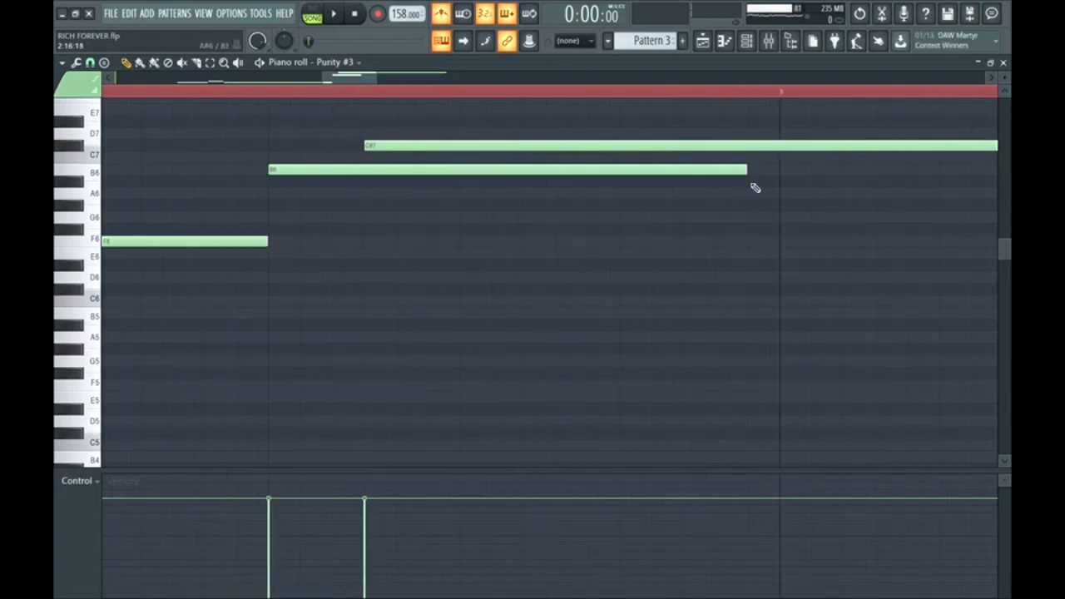
left_click_drag(669, 170, 353, 163)
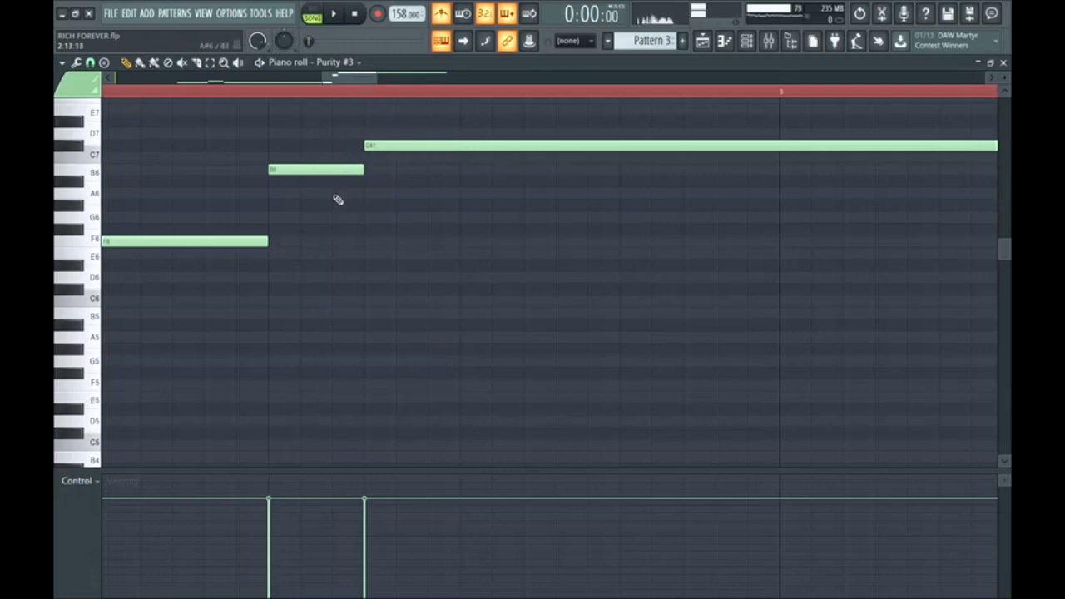
scroll(285, 247, "up", 1)
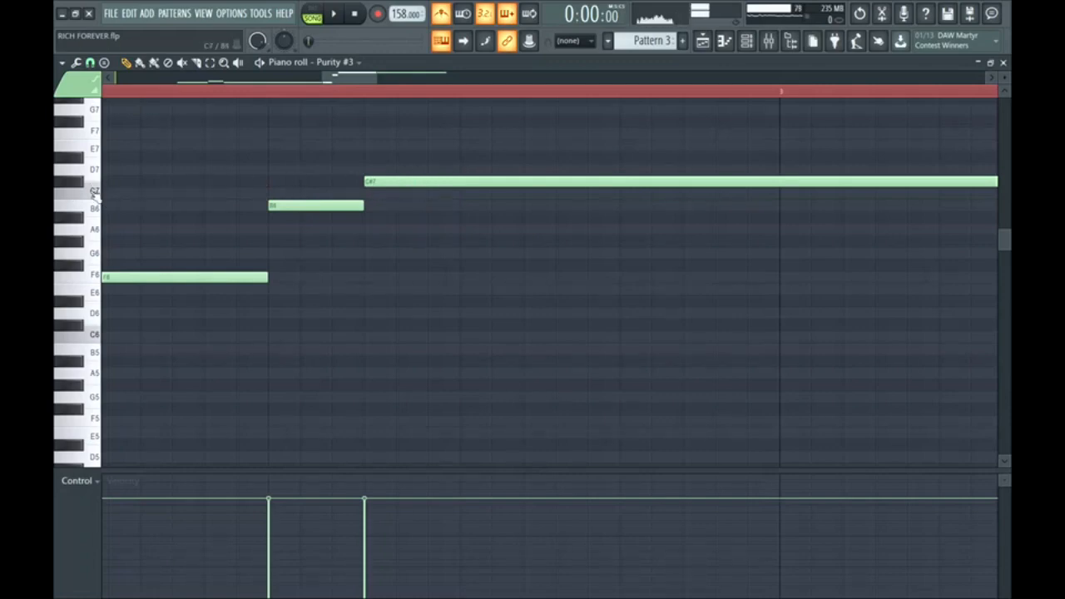
Shorten the long F6 by half a beat and move the B6 and C#7 together half a beat earlier to follow it
scroll(94, 200, "down", 10)
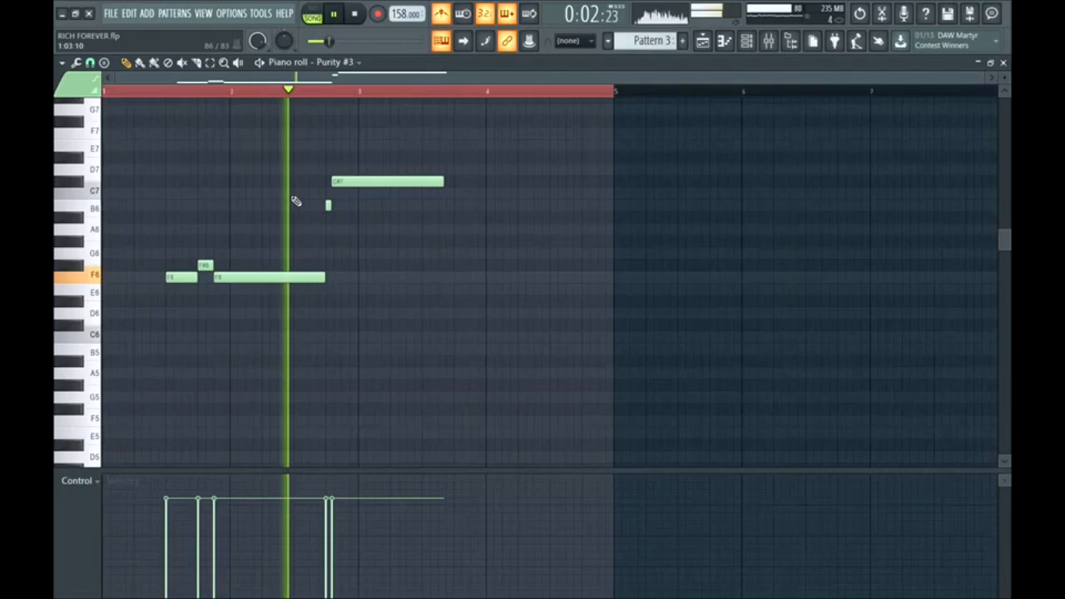
key("space")
scroll(339, 207, "up", 3)
left_click(351, 182, "ctrl")
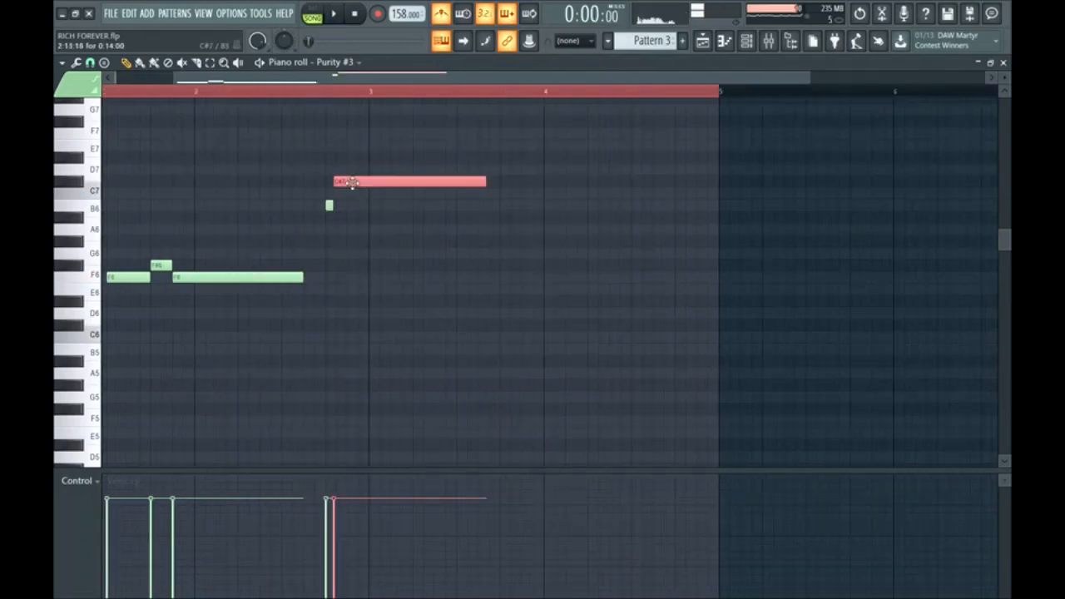
mouse_move(352, 172)
left_mouse_down()
mouse_move(307, 230)
mouse_move(344, 178)
mouse_move(335, 177)
left_mouse_up()
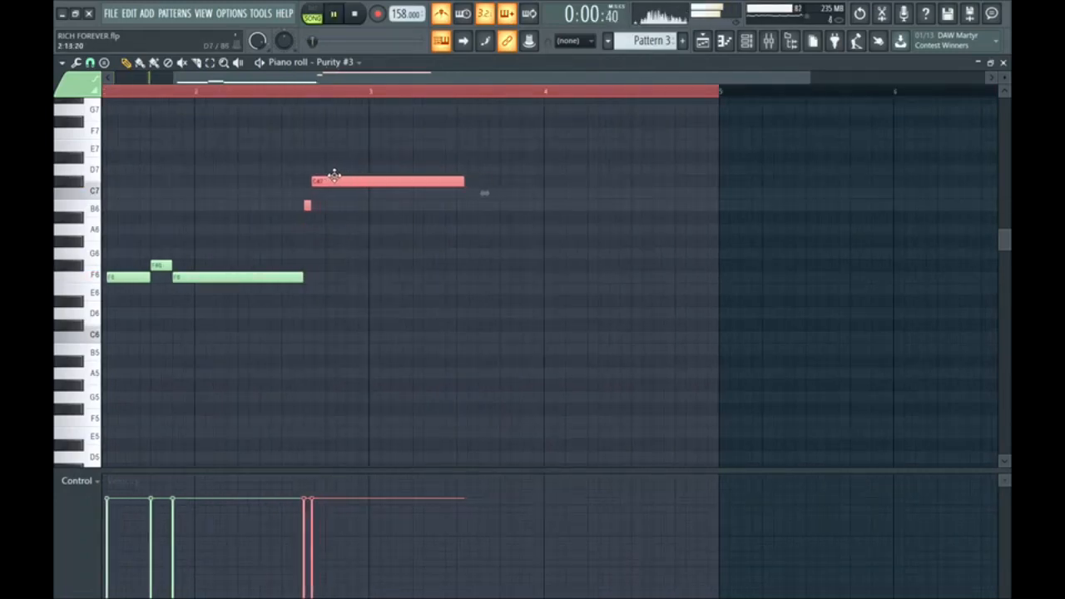
key("space")
Shorten the C#7 to end at bar 3 and add a one-bar A#6 at bar 3's start
left_click(431, 222, "ctrl")
left_click_drag(463, 183, 545, 228)
key("space")
left_click(372, 207)
key("space")
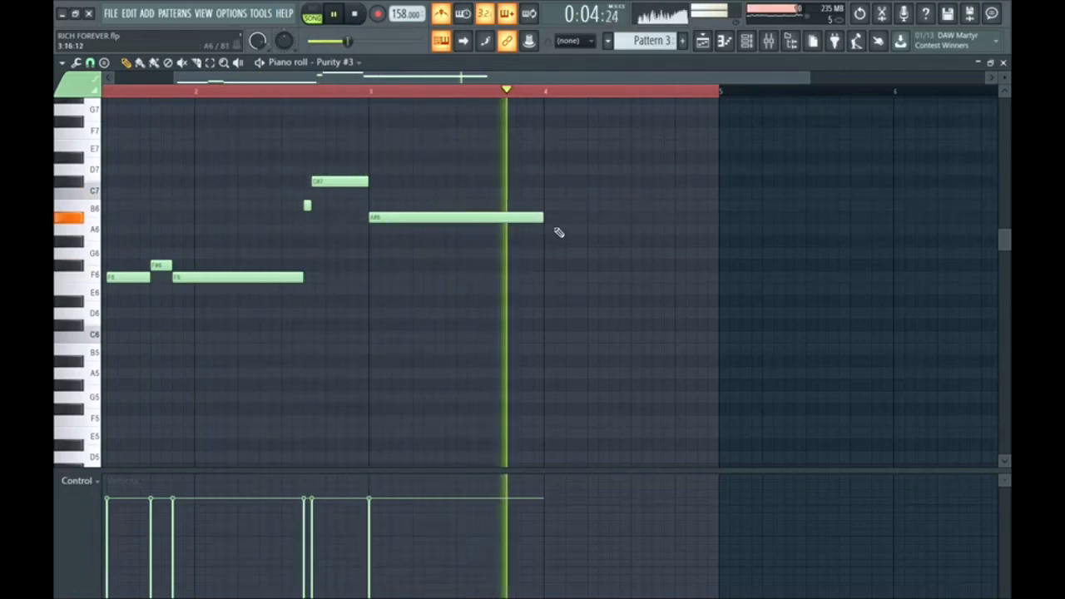
Extend the A#6 to bar 4's fourth beat and set the piano roll snap to 1/2 beat
left_click_drag(545, 220, 681, 239)
key("space")
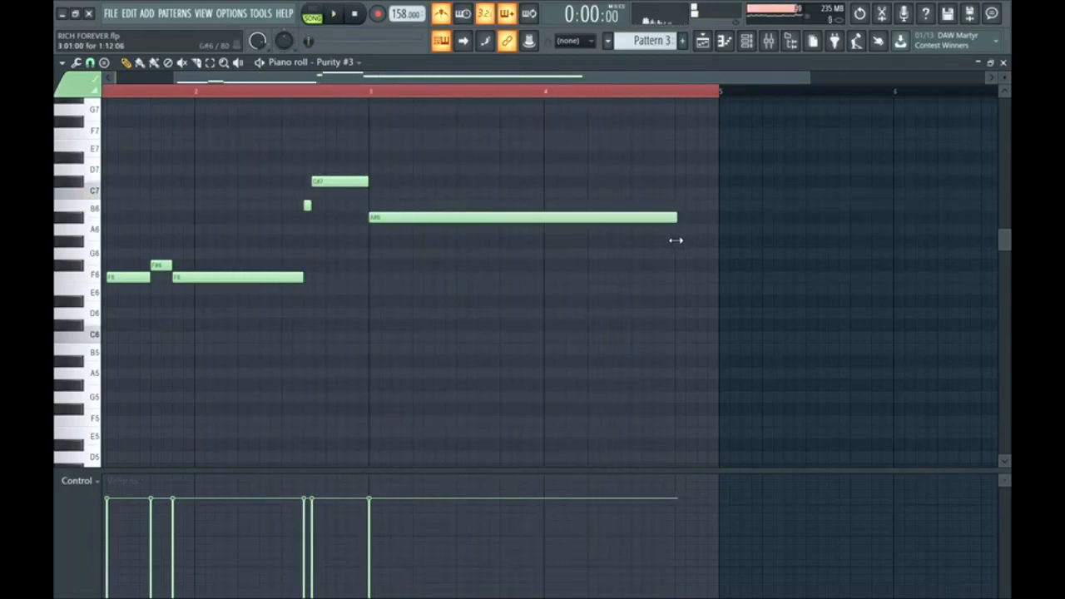
left_click(90, 62)
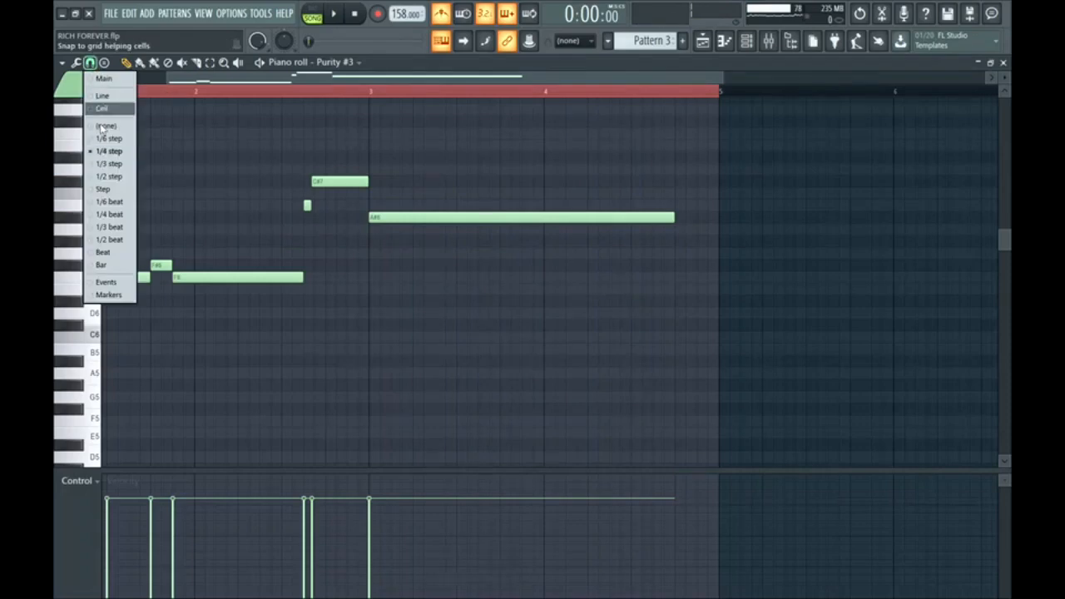
left_click(97, 240)
Route the three Purity channels to consecutive mixer tracks starting at Insert 1
left_click(703, 44)
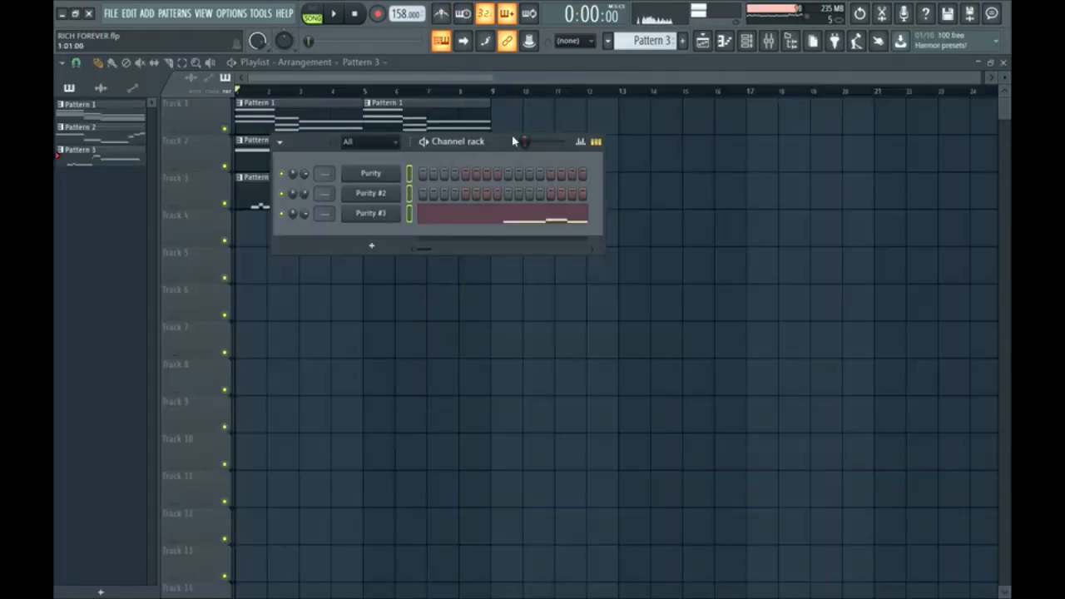
left_click(769, 42)
right_click(141, 79)
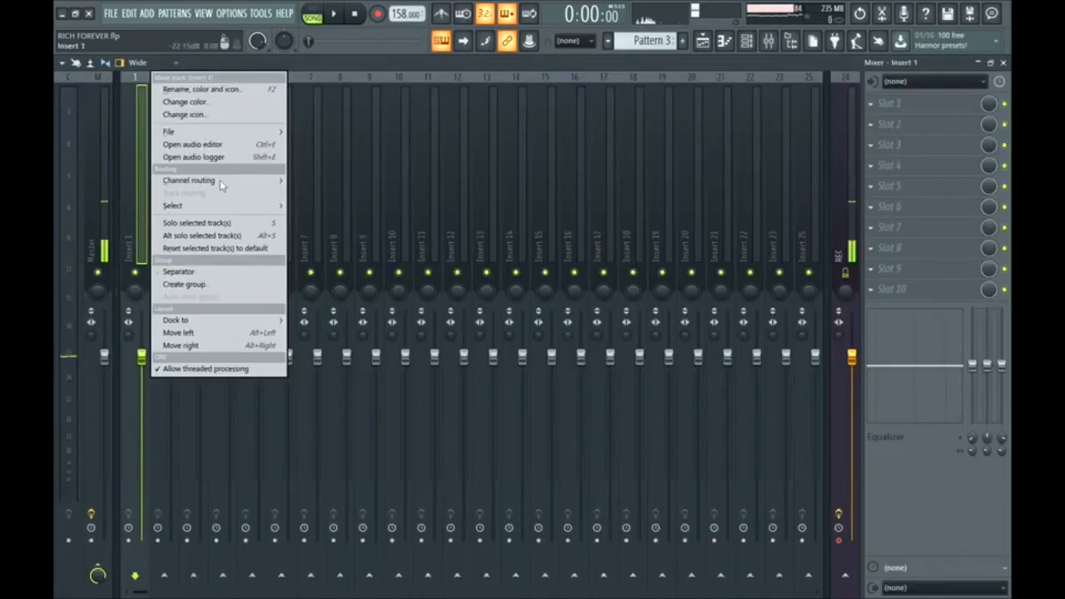
mouse_move(256, 179)
left_click(333, 193)
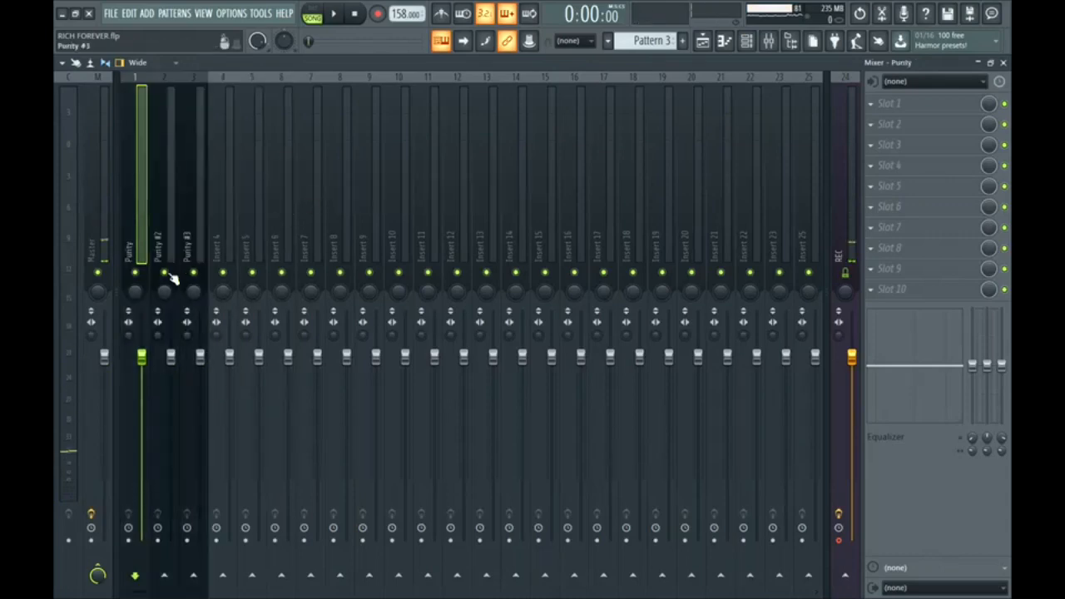
Solo the Purity mixer track and load Fruity Parametric EQ 2 in its first effect slot with the song playing
right_click(138, 272)
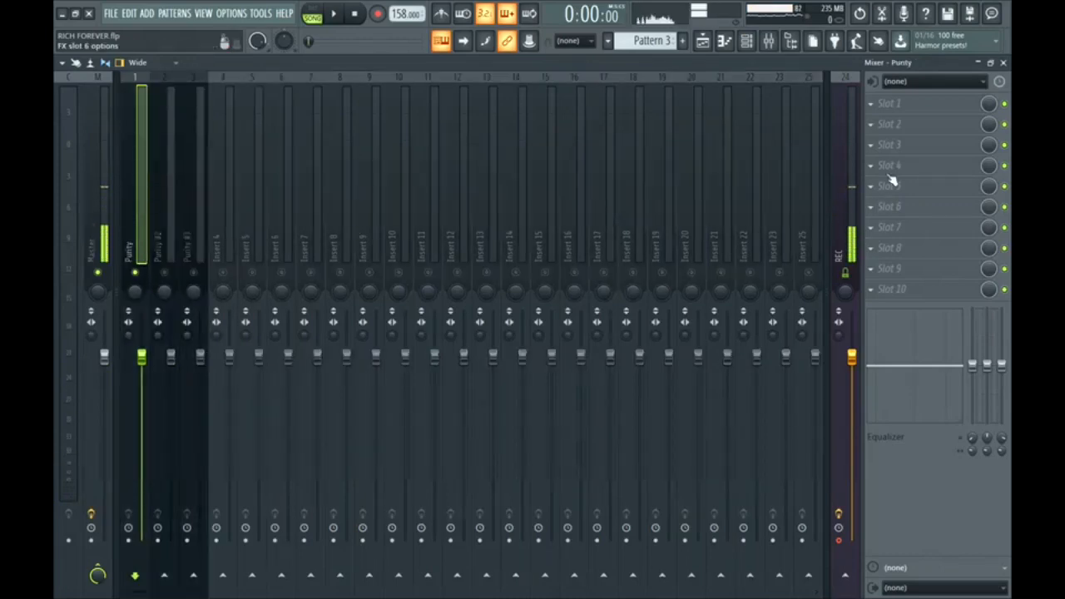
left_click(889, 107)
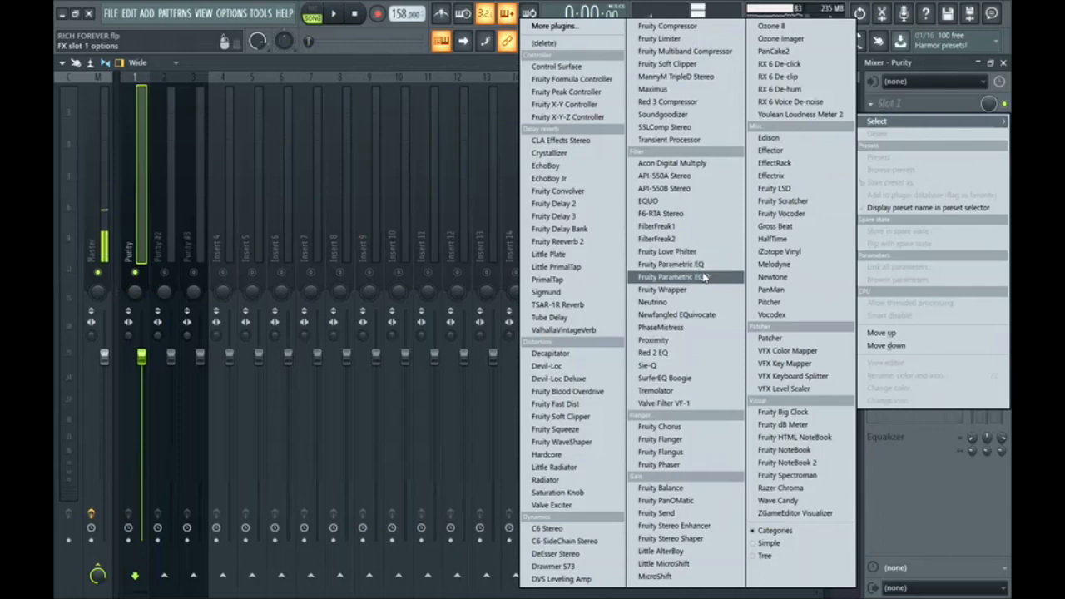
left_click(676, 266)
key("space")
Change band 1's order and pull it down into a steep low cut at the bass range, and close the equalizer
right_click(242, 239)
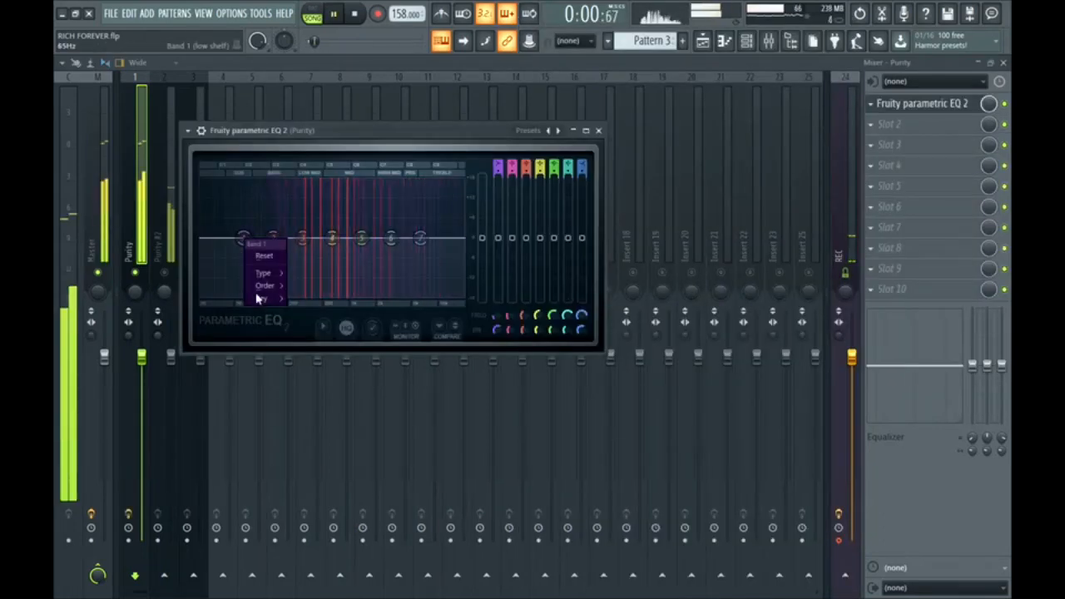
mouse_move(264, 286)
left_click(323, 287)
left_click_drag(247, 238, 266, 283)
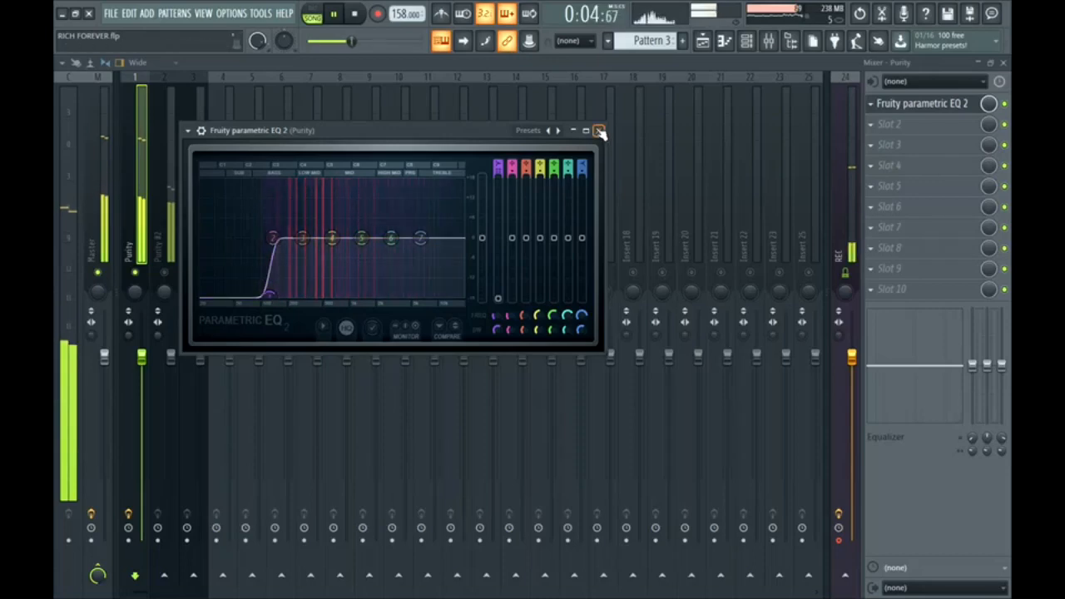
left_click(598, 130)
Set the stereo separation of Purity and Purity #2 to 25% and fully cut Purity #2's low band on its track equalizer
key("space")
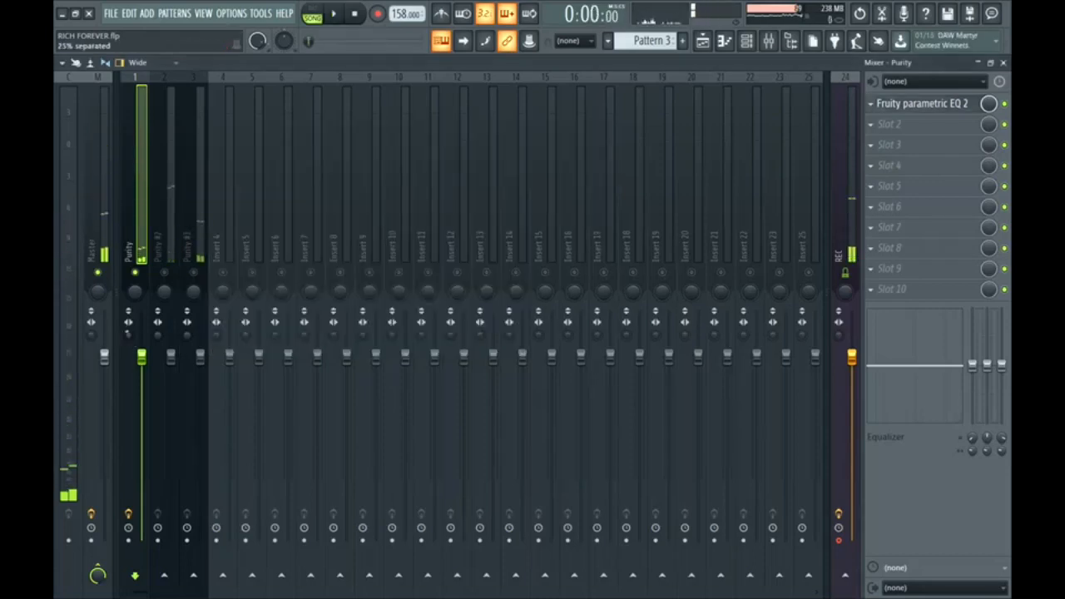
left_click(173, 241)
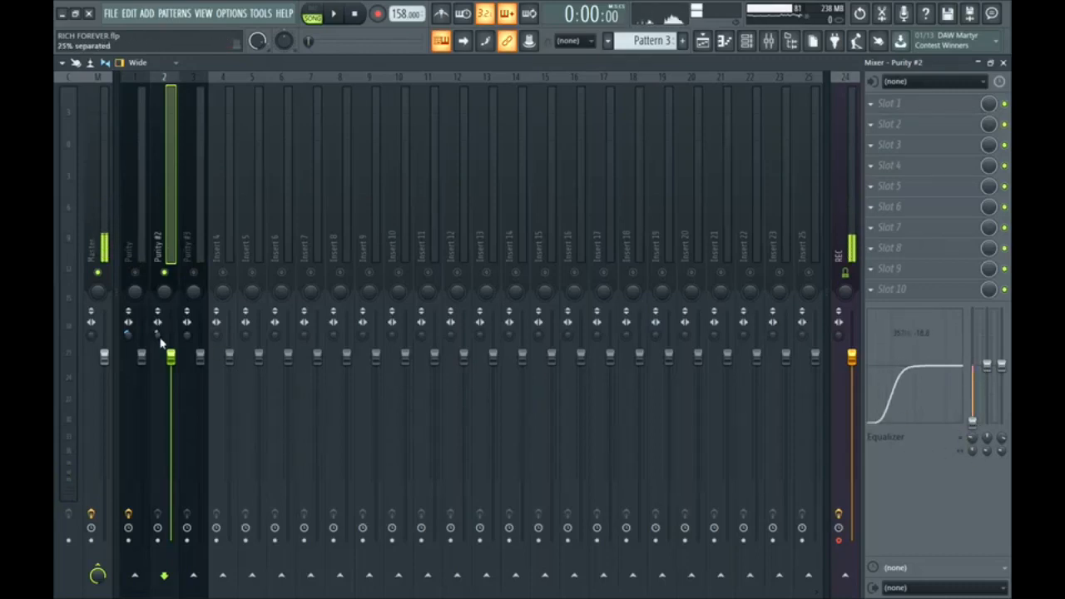
Solo Purity #3, cut its track equalizer's low band to -18 dB and load Fruity Delay 2 in the first effect slot
left_click(189, 250)
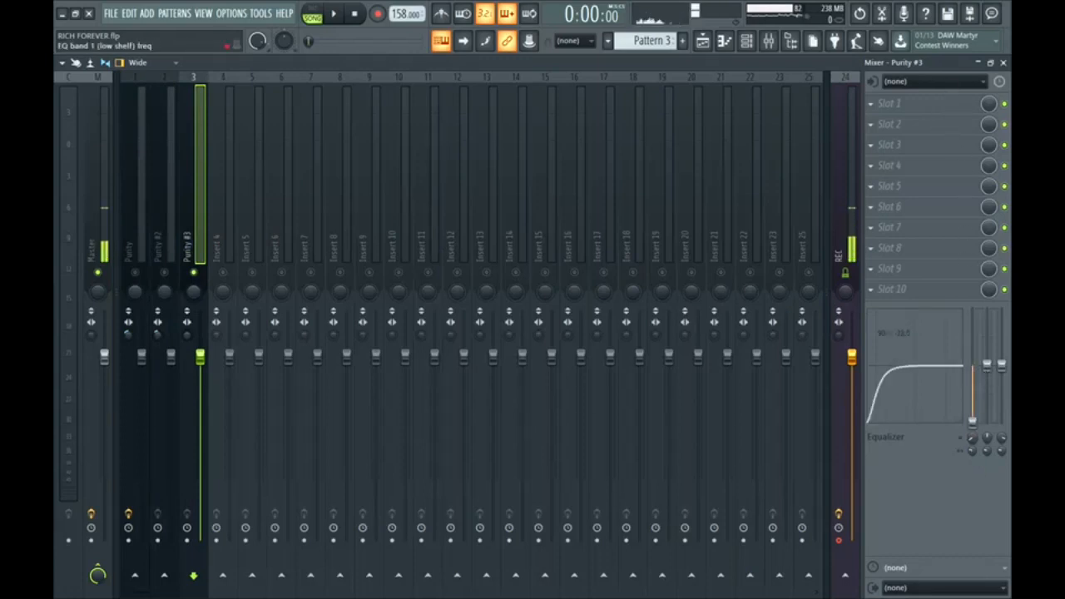
left_click(899, 98)
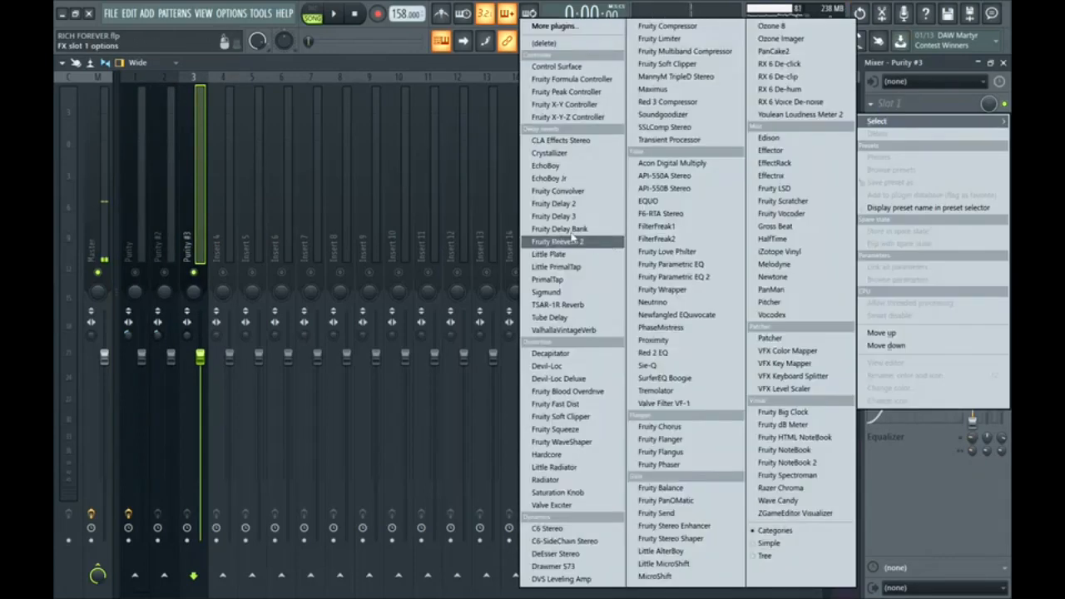
left_click(582, 205)
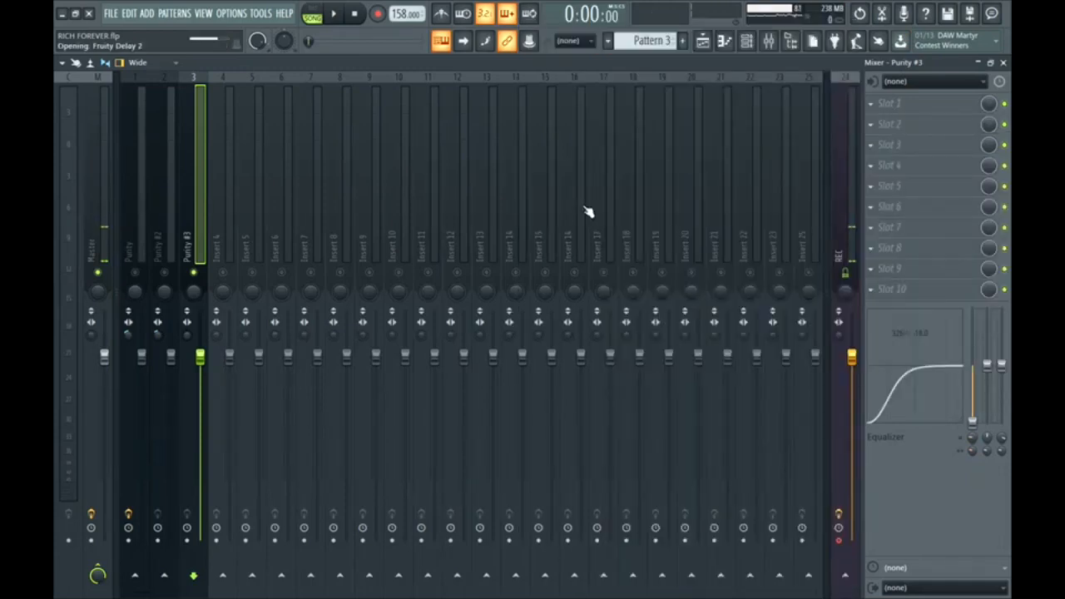
Set the Fruity Delay 2 time to 4:00 and its feedback mode to ping pong while playing the song
key("space")
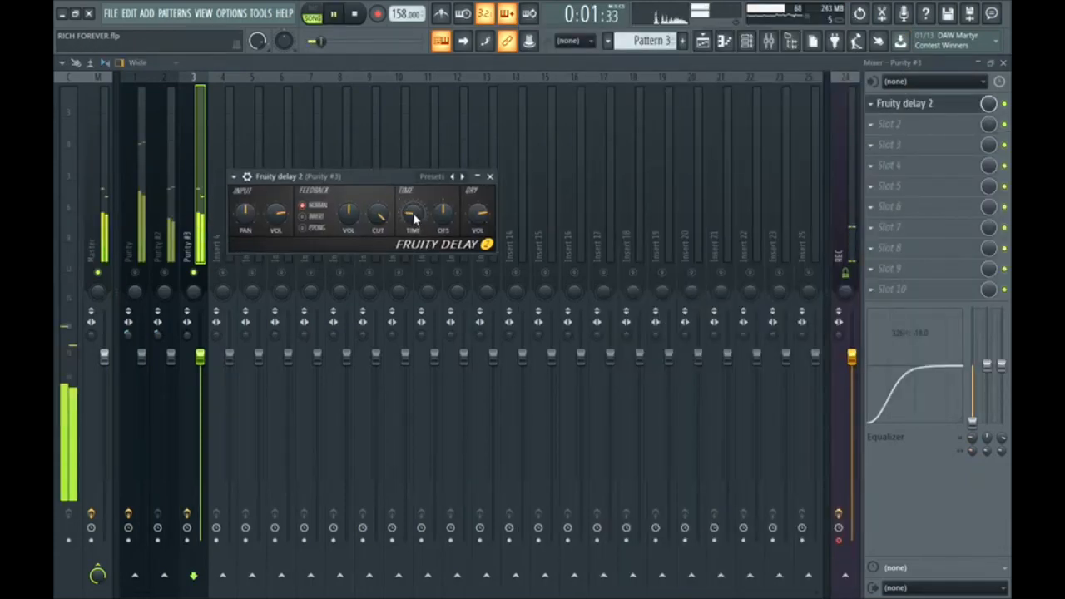
key("space")
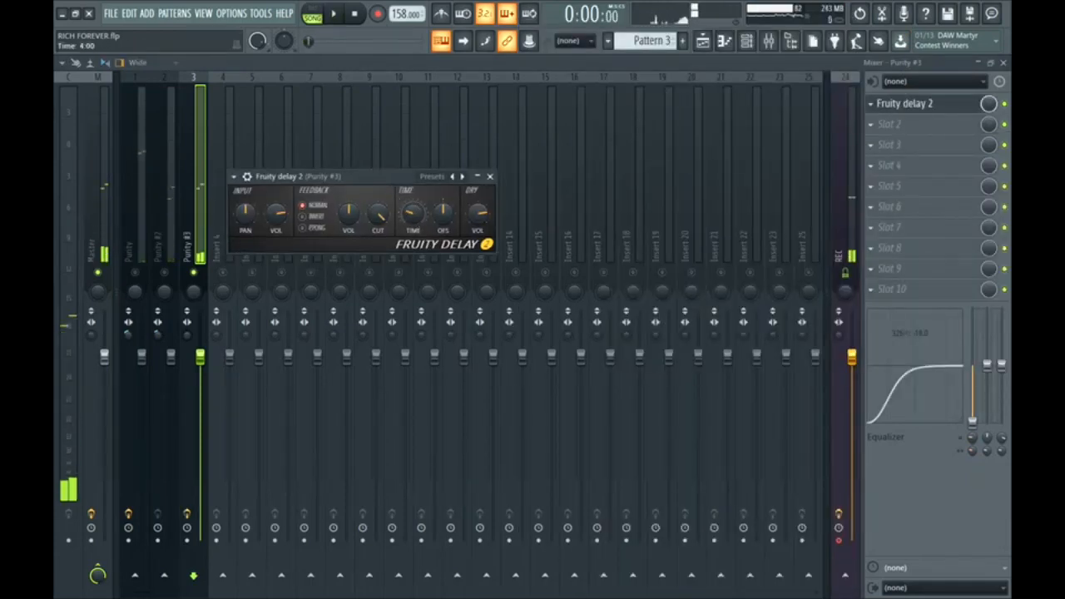
left_click_drag(369, 175, 375, 174)
key("space")
left_click(327, 228)
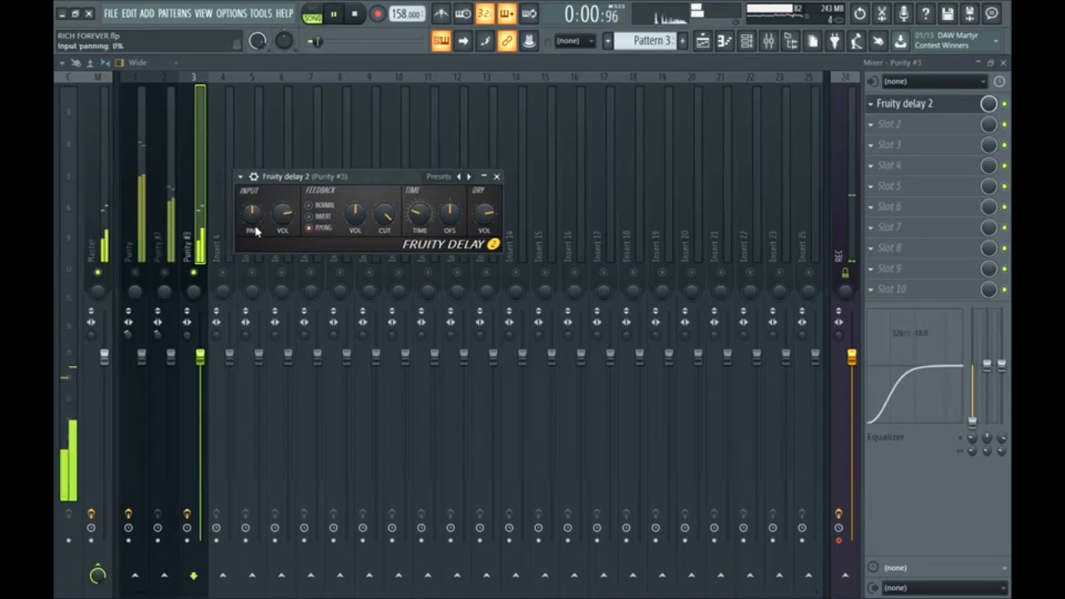
Turn down the input panning and input volume of Fruity Delay 2, stop playback and close the plugin
left_click_drag(254, 225, 254, 291)
key("space")
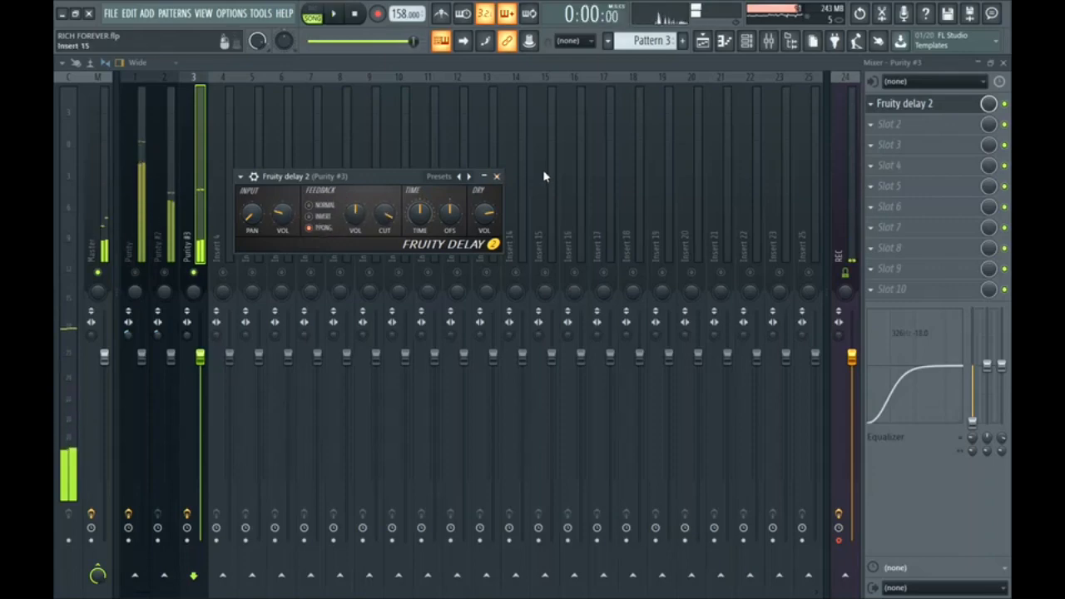
left_click(497, 177)
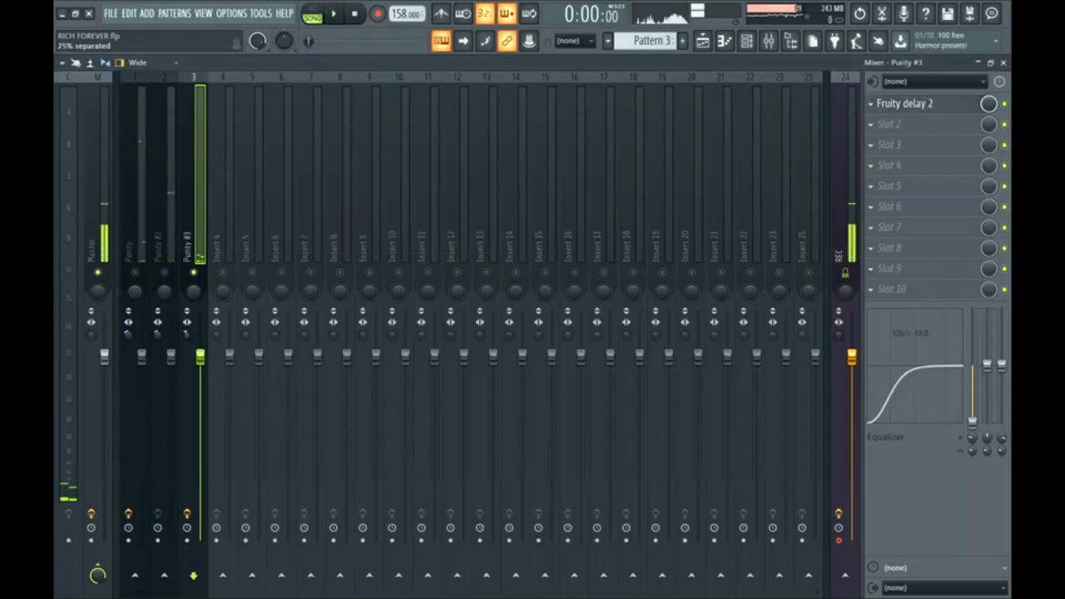
Play the song with Purity soloed, bring in Purity #2 and lower its mixer volume to about 83% (-3.9 dB)
right_click(134, 272)
left_click(140, 242)
key("space")
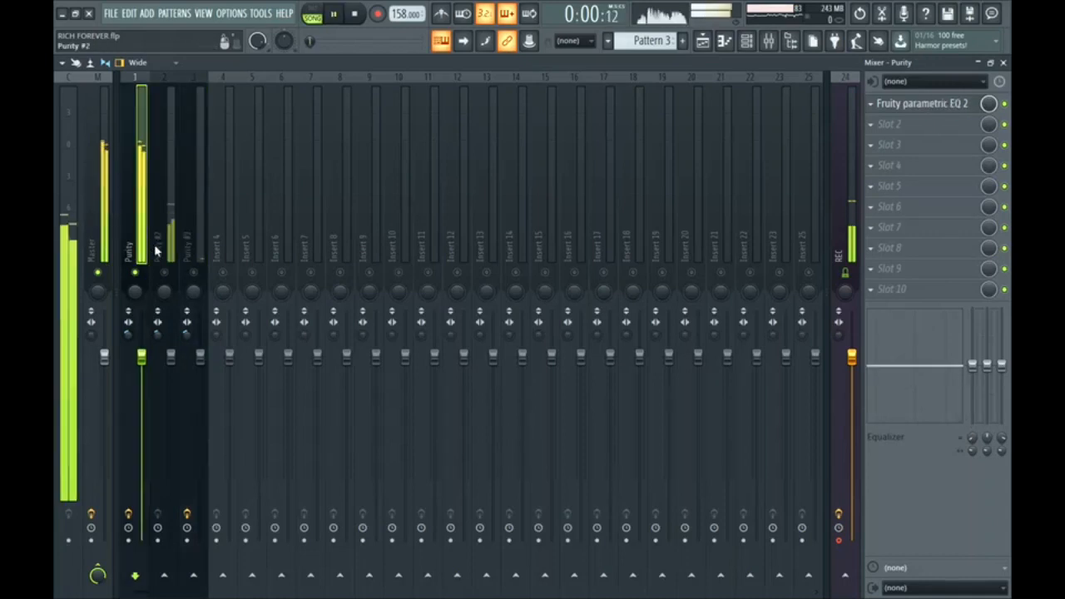
left_click(164, 272)
left_click(175, 275)
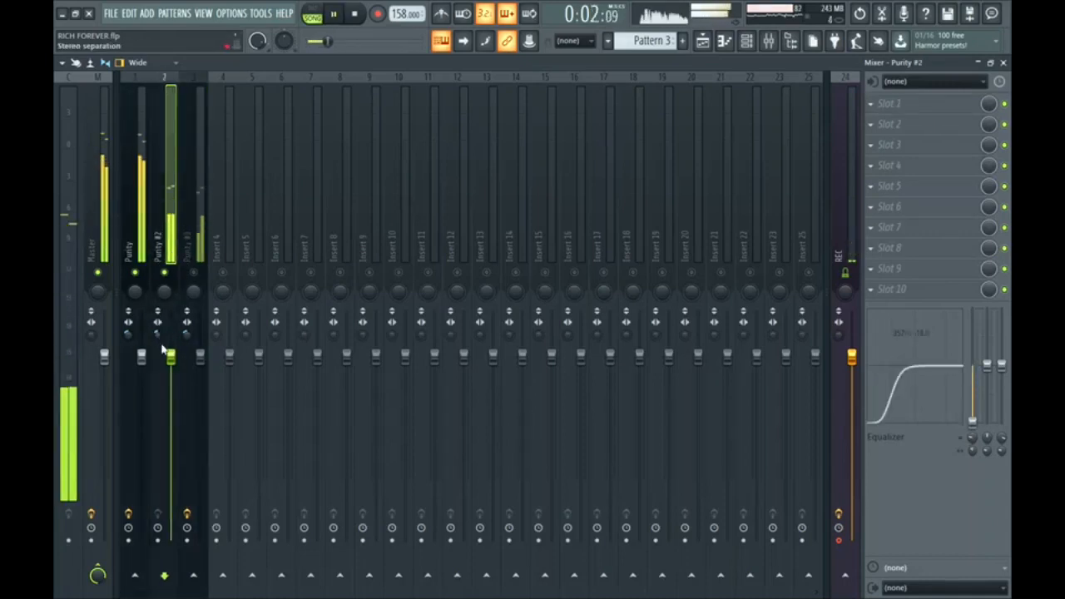
left_click_drag(170, 356, 171, 393)
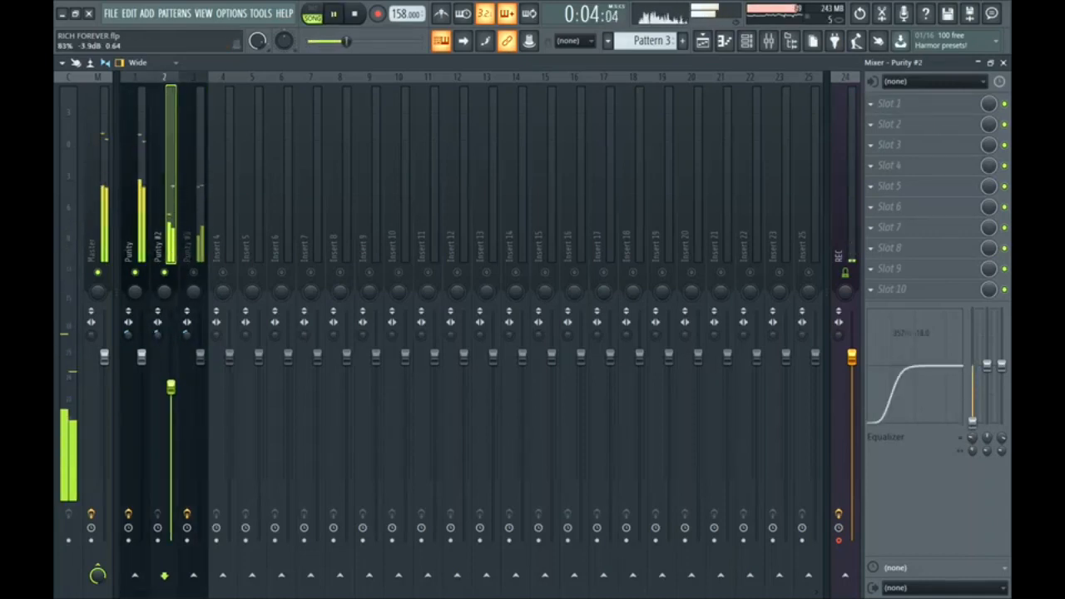
Bring Purity #3 into the mix, fine-tune its mixer volume during playback and stop the song
left_click(194, 272)
left_click(202, 275)
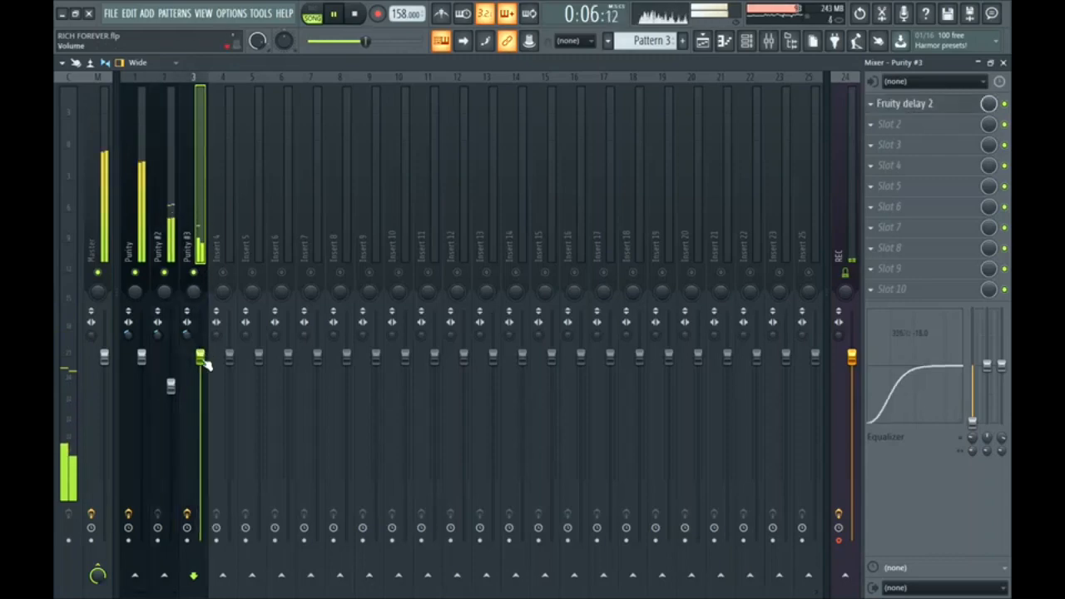
left_click_drag(201, 365, 200, 364)
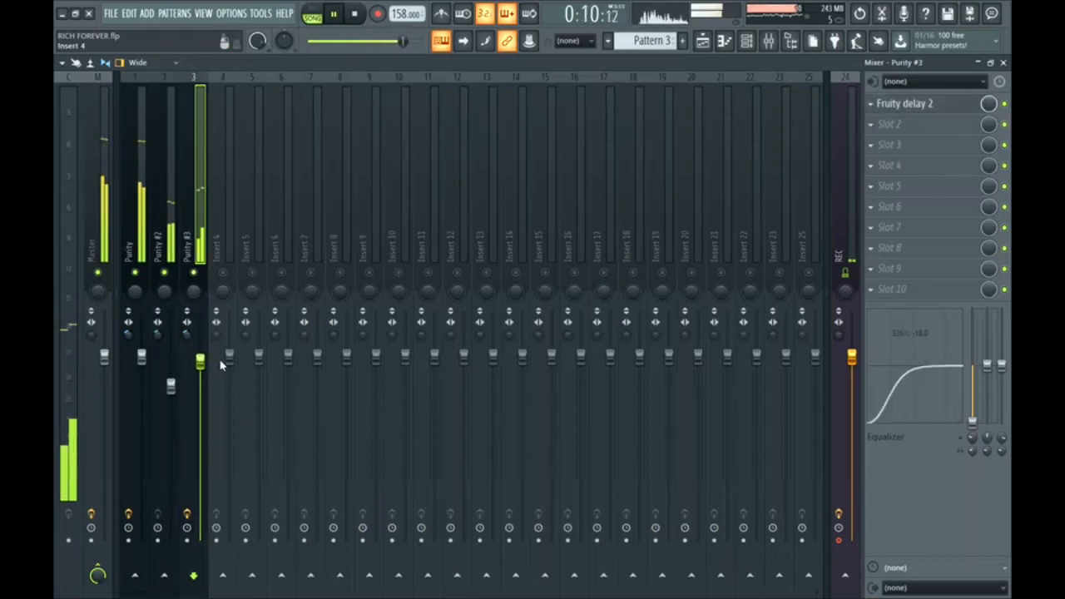
key("space")
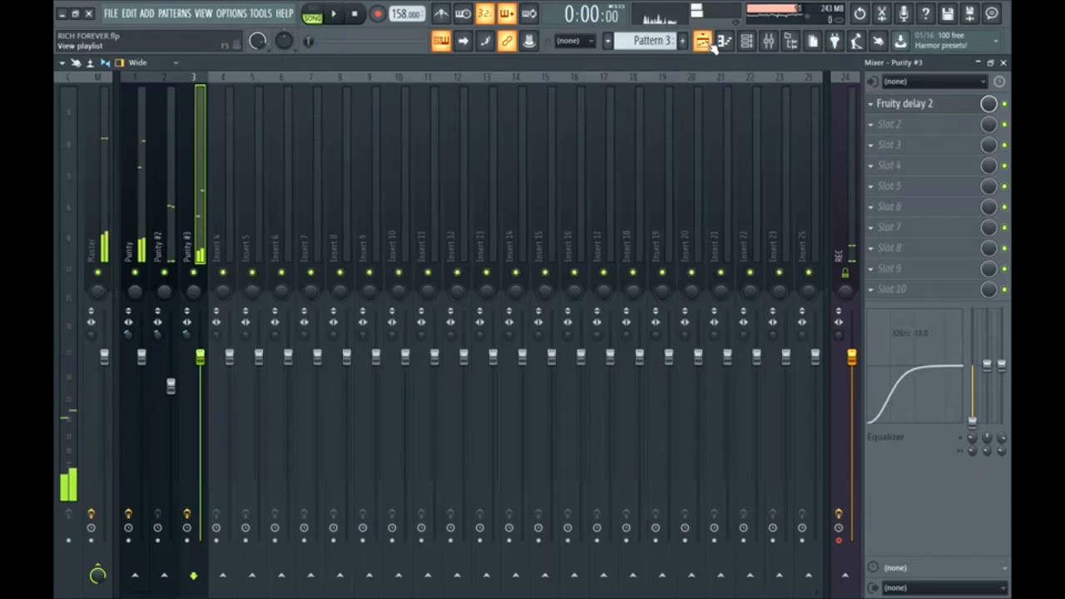
Play the arrangement in the playlist, open the sample browser and stop playback
left_click(703, 41)
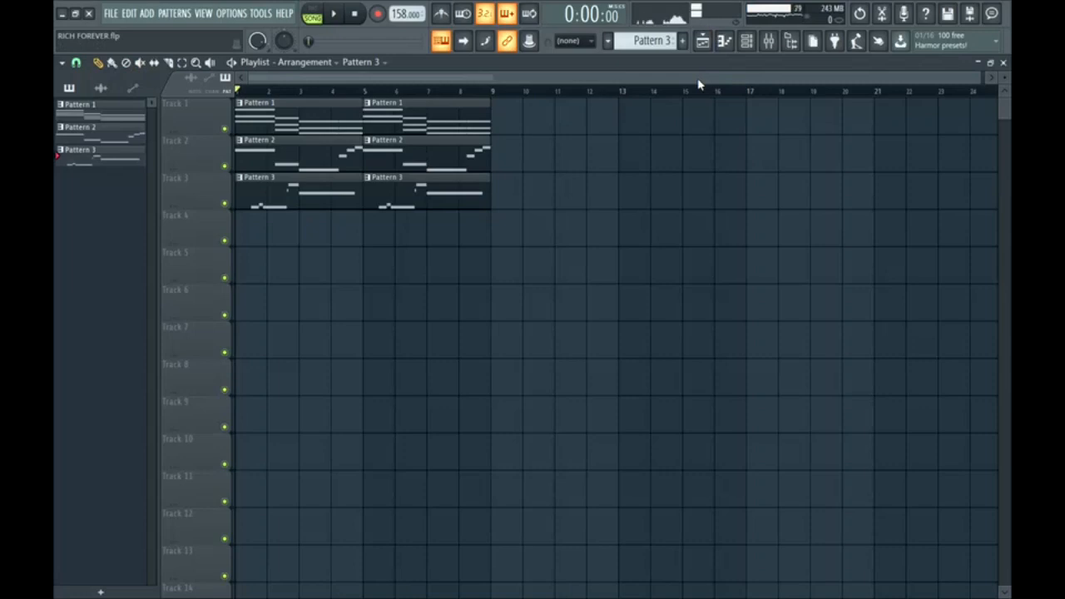
key("space")
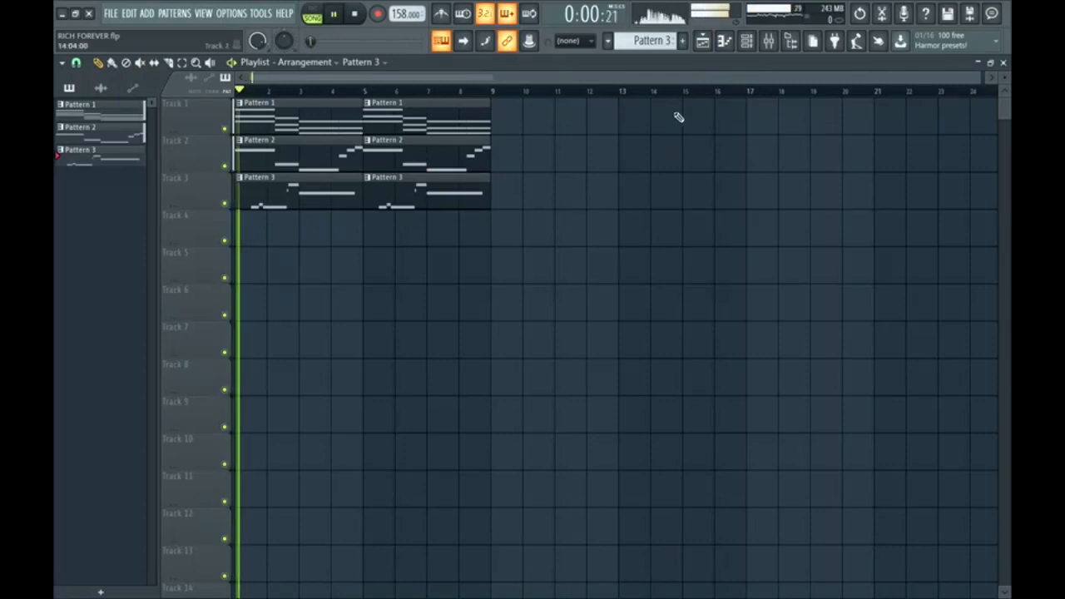
left_click(790, 41)
key("space")
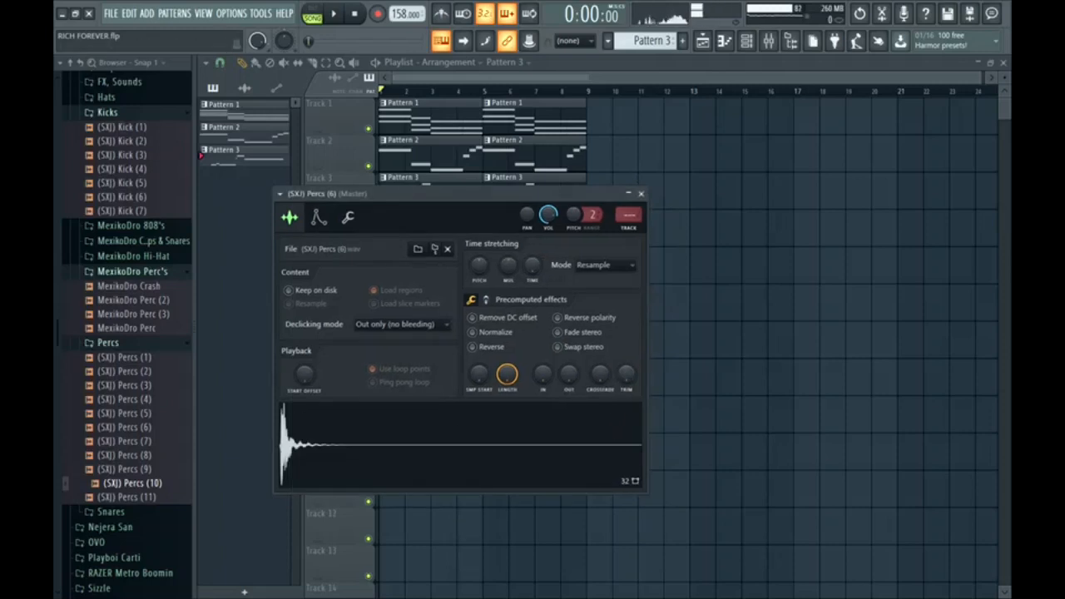
Increase the trim of the (SXJ) Percs (6) sample, close its settings, and collapse and hide the browser
left_click_drag(626, 374, 627, 308)
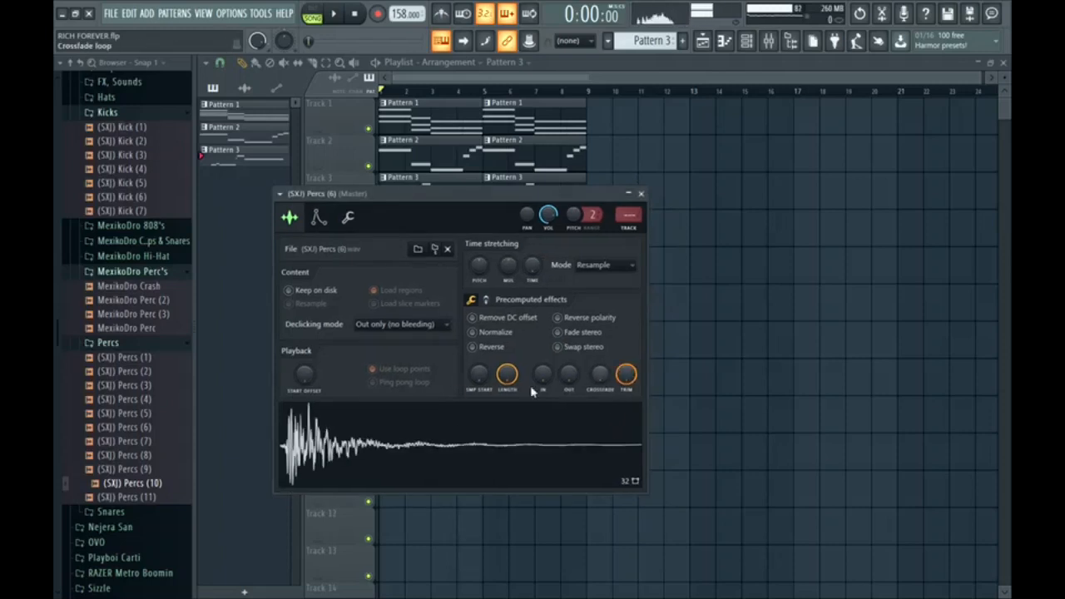
left_click(640, 193)
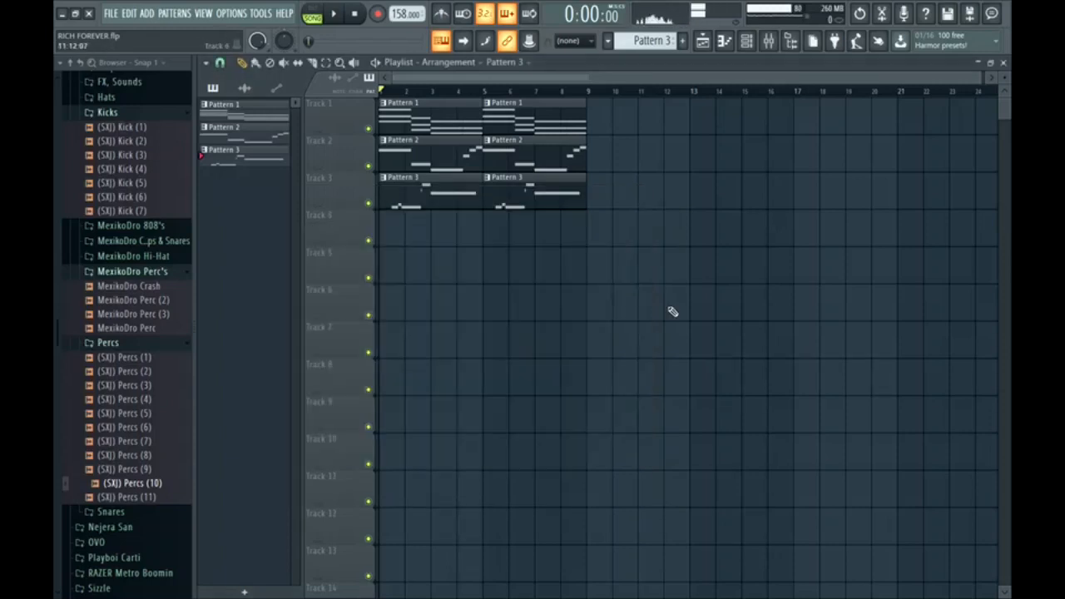
left_click(308, 64)
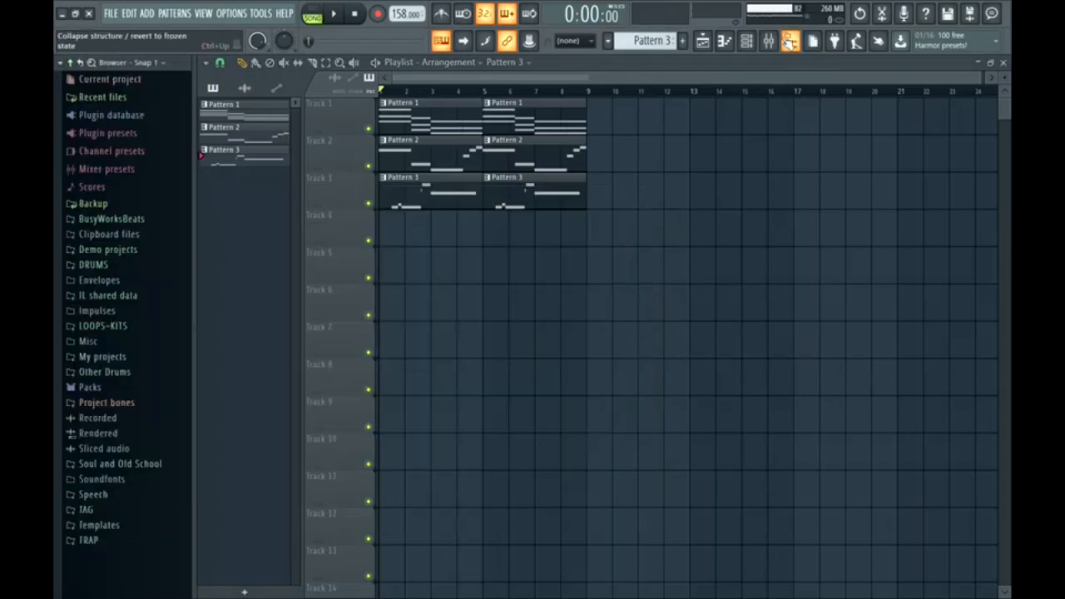
left_click(791, 40)
Open Pattern 1's piano roll for the 808 [ CashMoneyAp ] channel and place a D#5 note at the start of bar 1
left_click(747, 40)
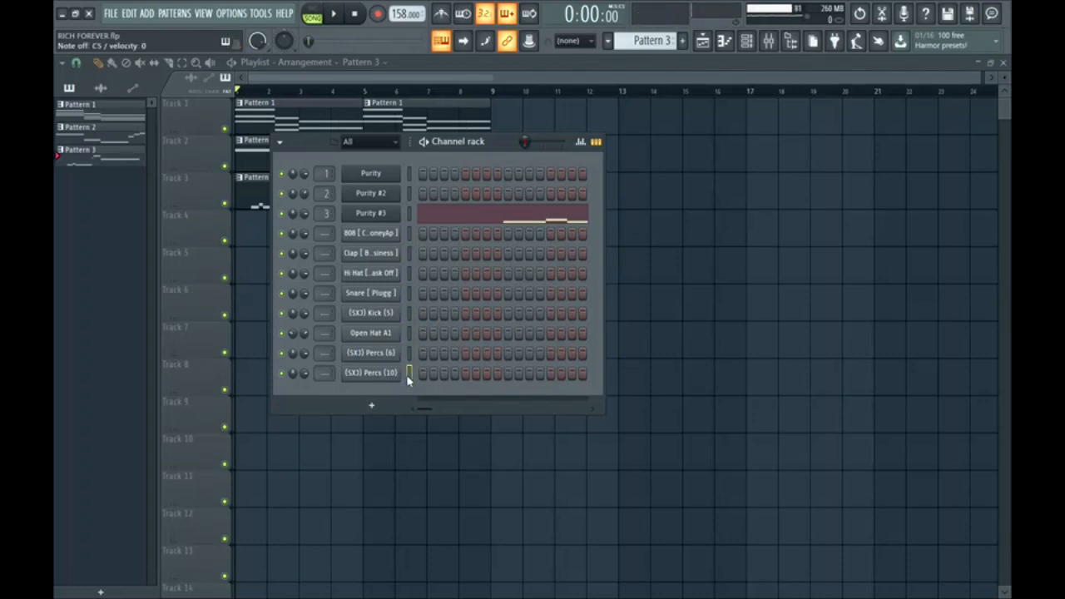
left_click(747, 42)
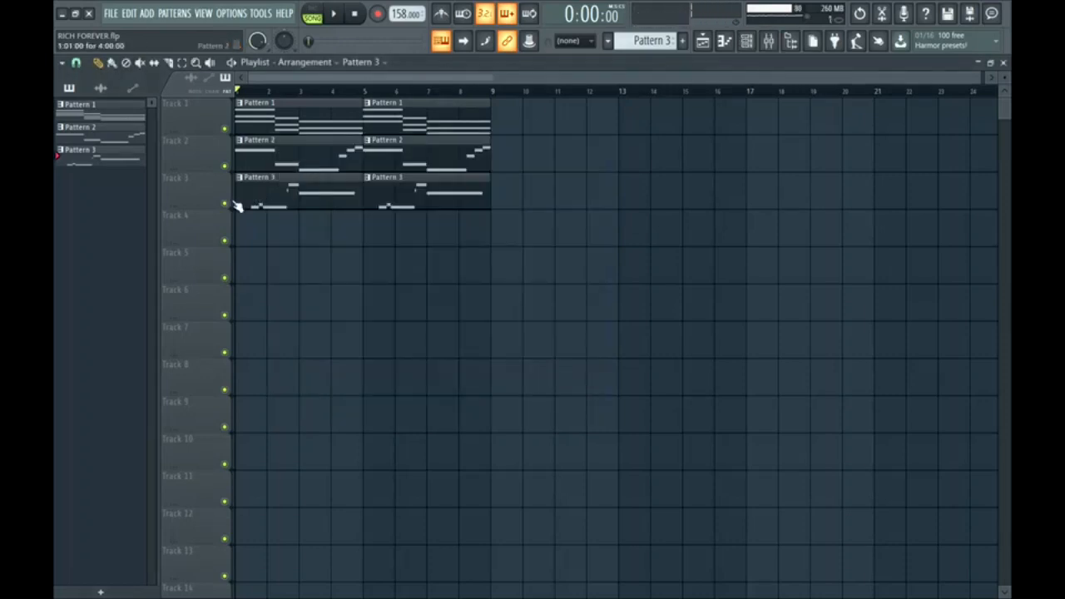
double_click(319, 107)
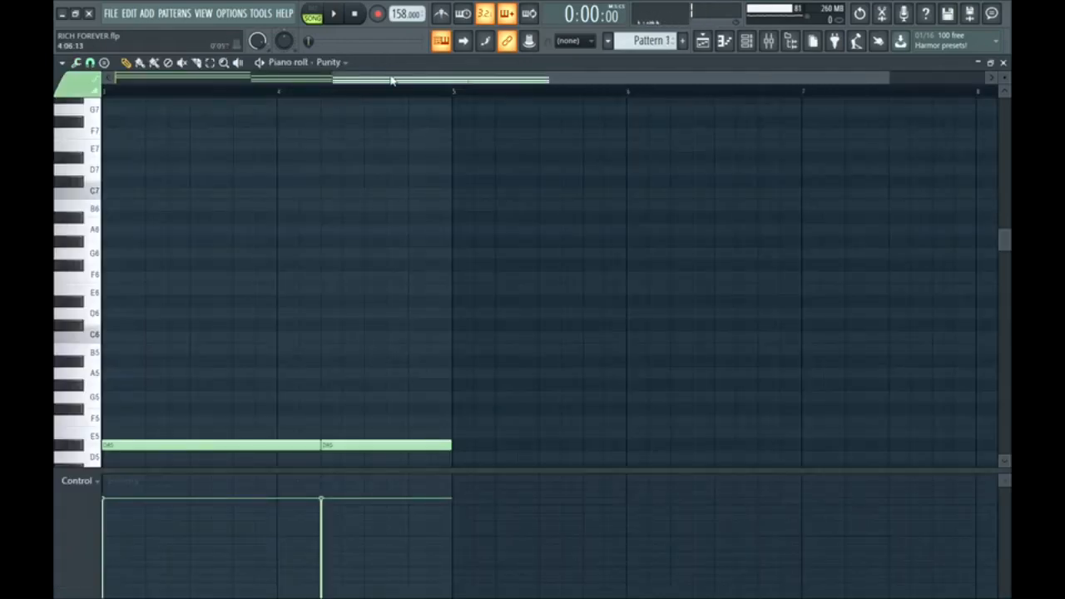
left_click(330, 62)
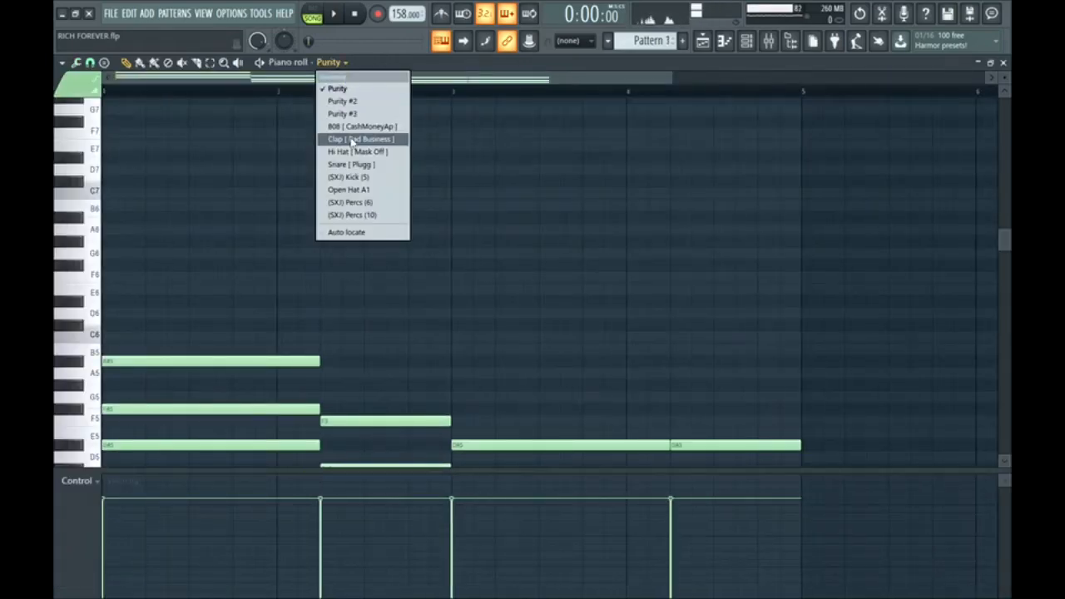
left_click(358, 126)
left_click_drag(139, 231, 109, 230)
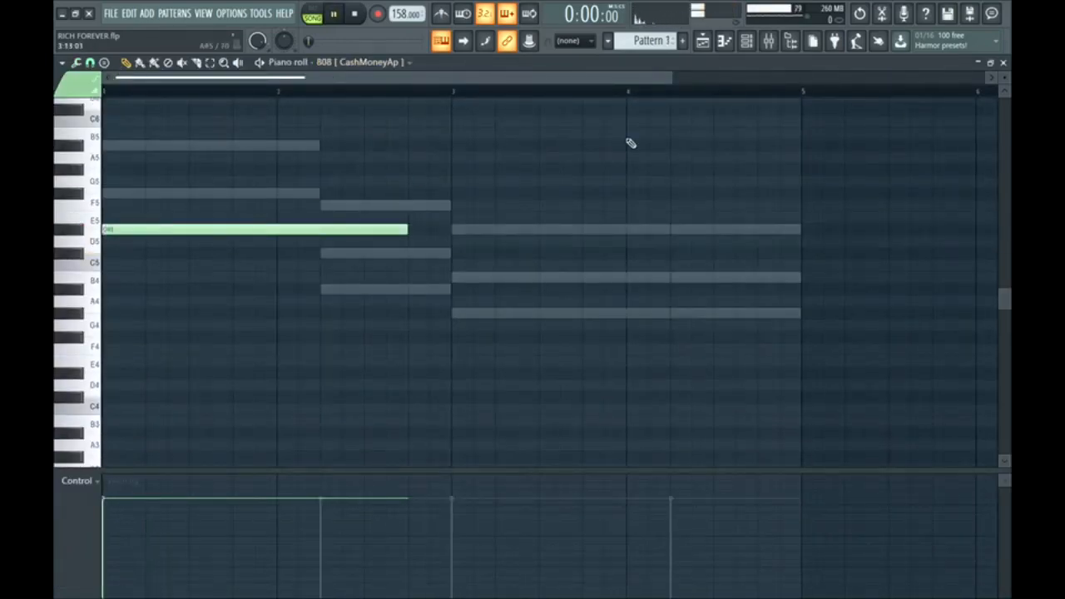
Audition the first 808 note with the song and shorten it to three beats
key("space")
key("F6")
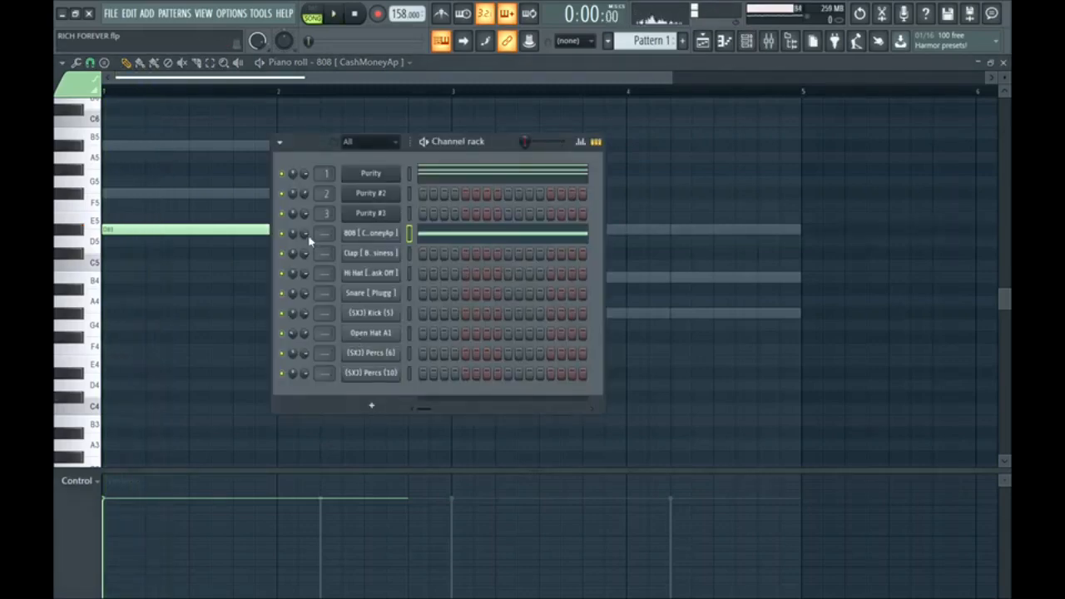
key("space")
left_click(746, 43)
key("space")
left_click_drag(406, 230, 232, 229)
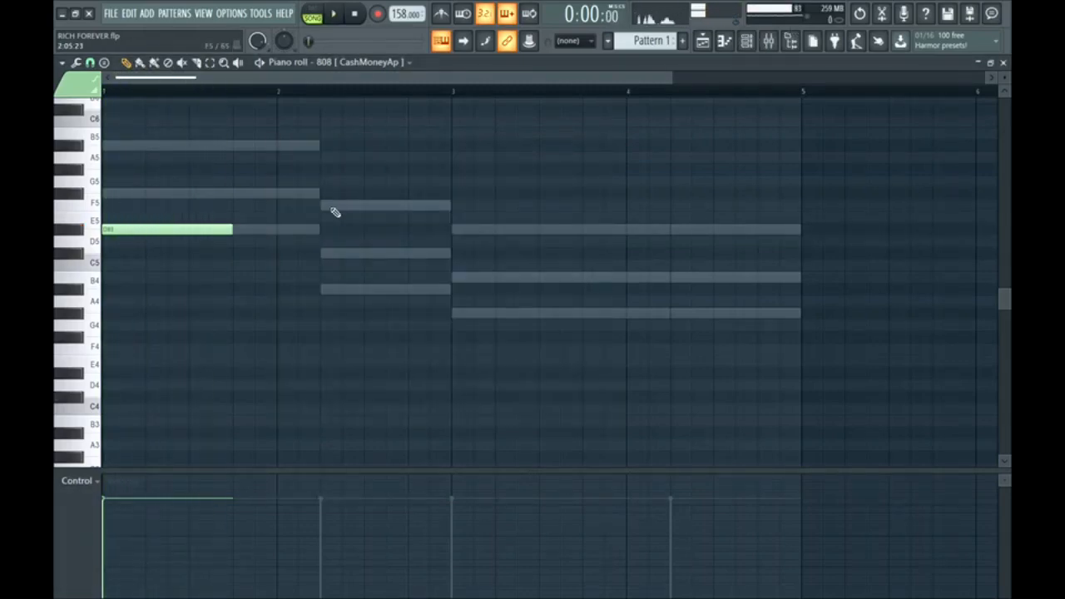
Add three-beat 808 notes on A#4 at 2:05 and G#4 at bar 3, raise each by an octave and play them
left_click(330, 290)
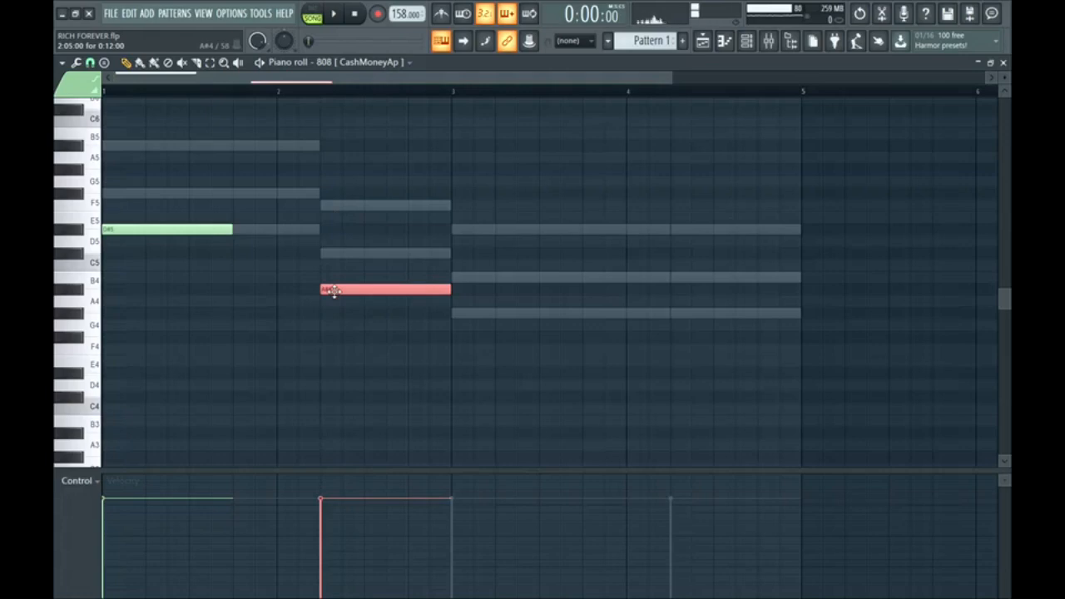
key("ctrl+Up")
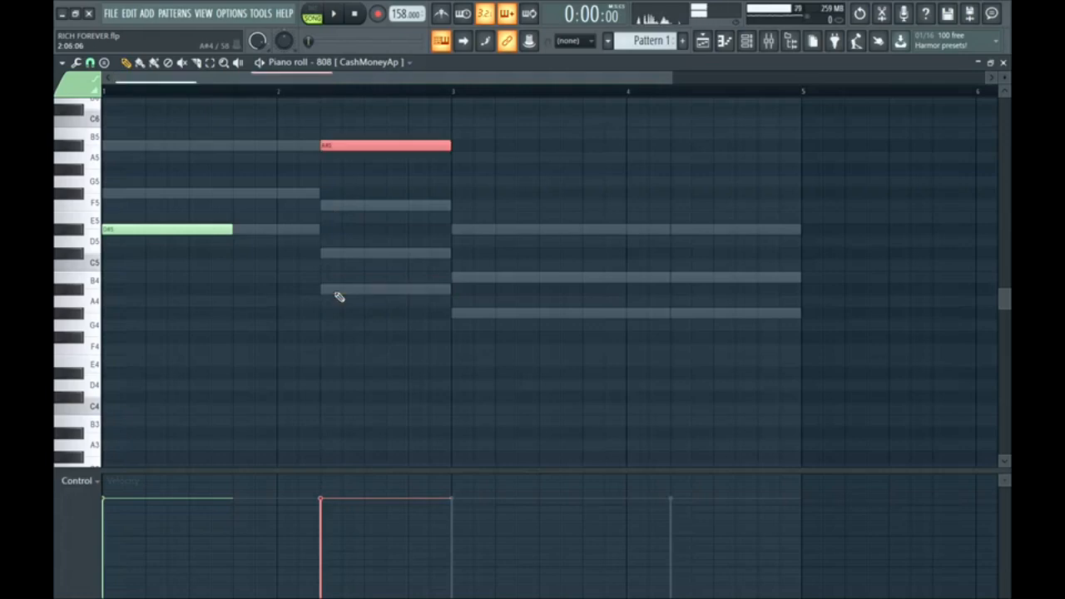
left_click(459, 316)
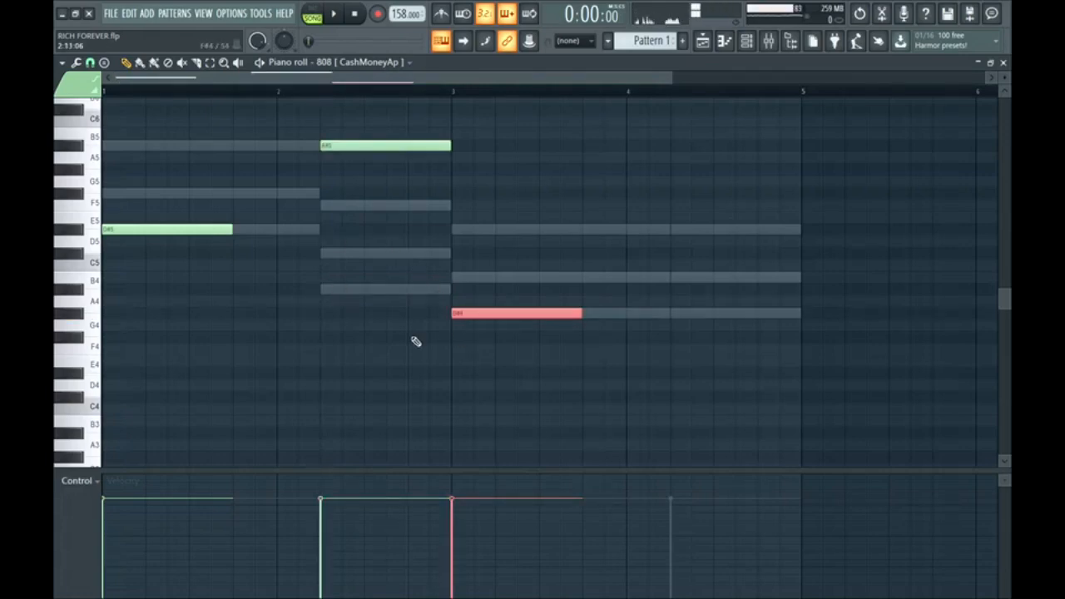
key("ctrl+Up")
key("space")
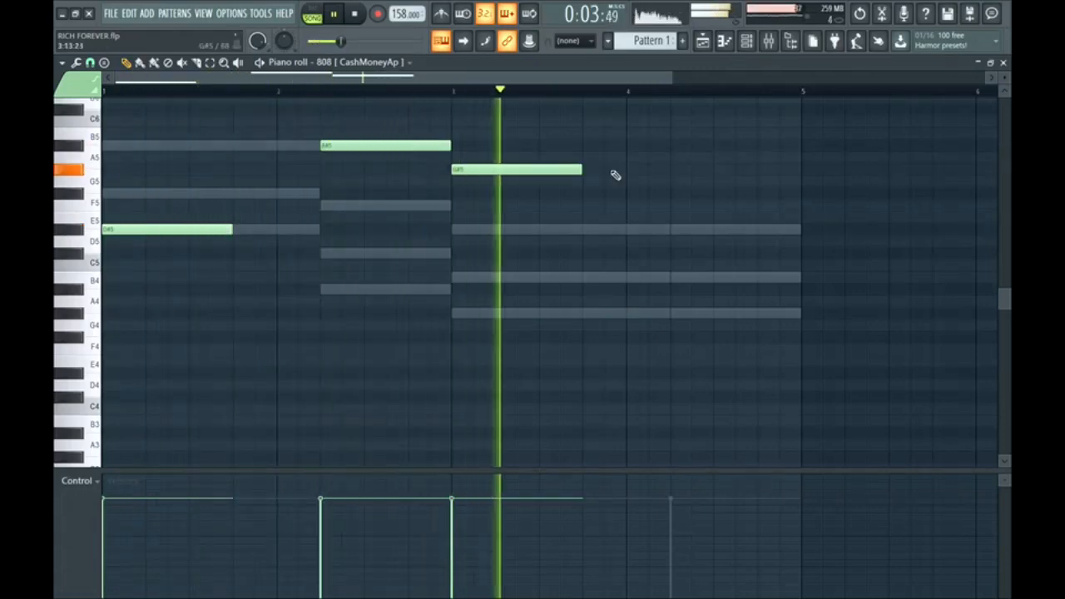
Add a second D#5 ending with the first chord, and split the A#5 note into two 6-step hits
left_click(265, 231)
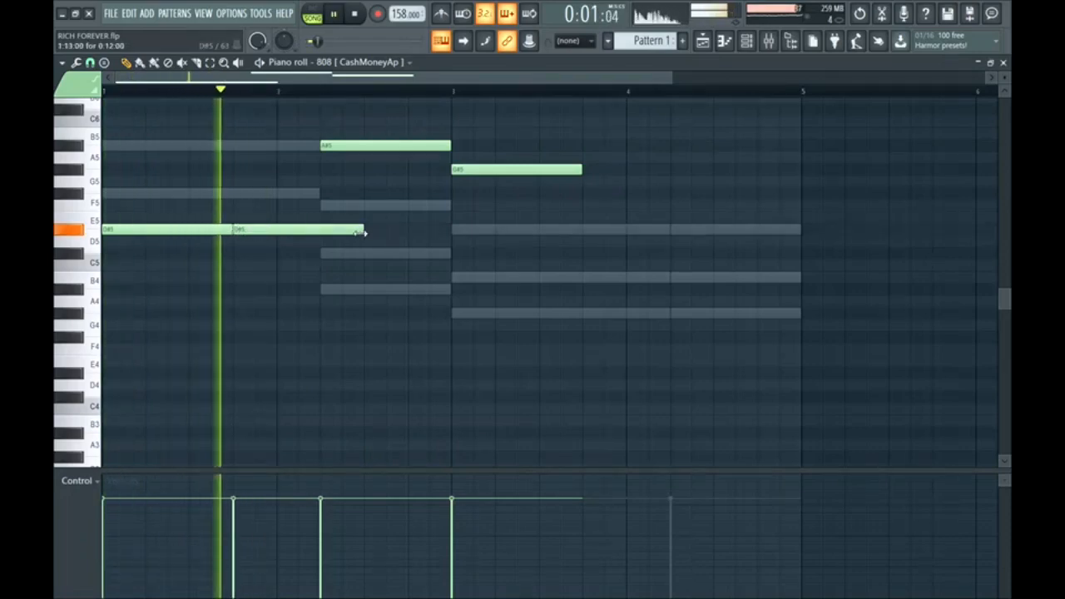
left_click_drag(364, 232, 320, 232)
left_click_drag(452, 147, 387, 147)
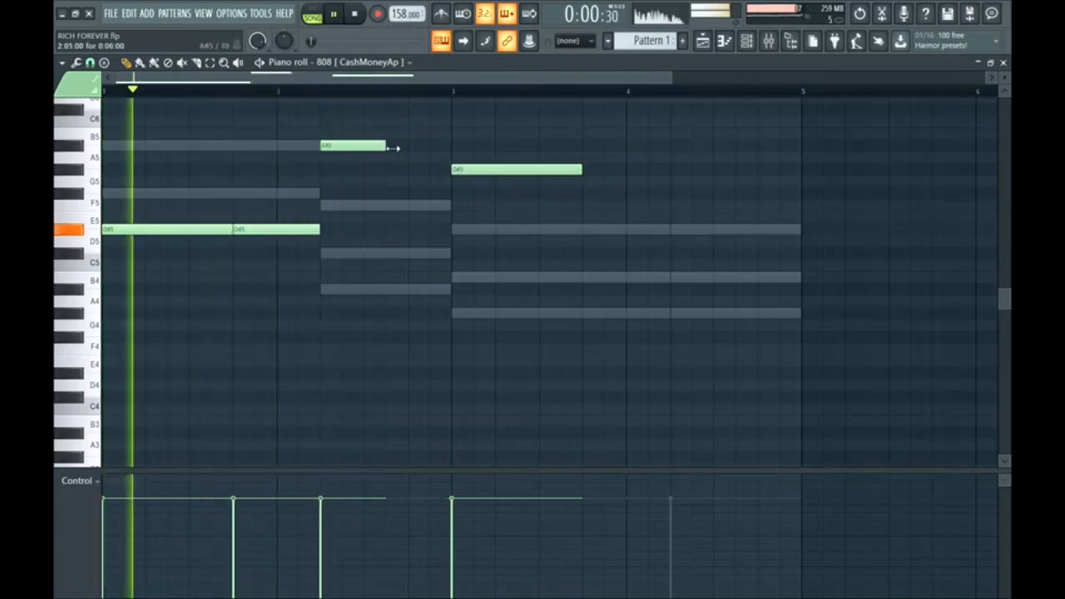
left_click(395, 147)
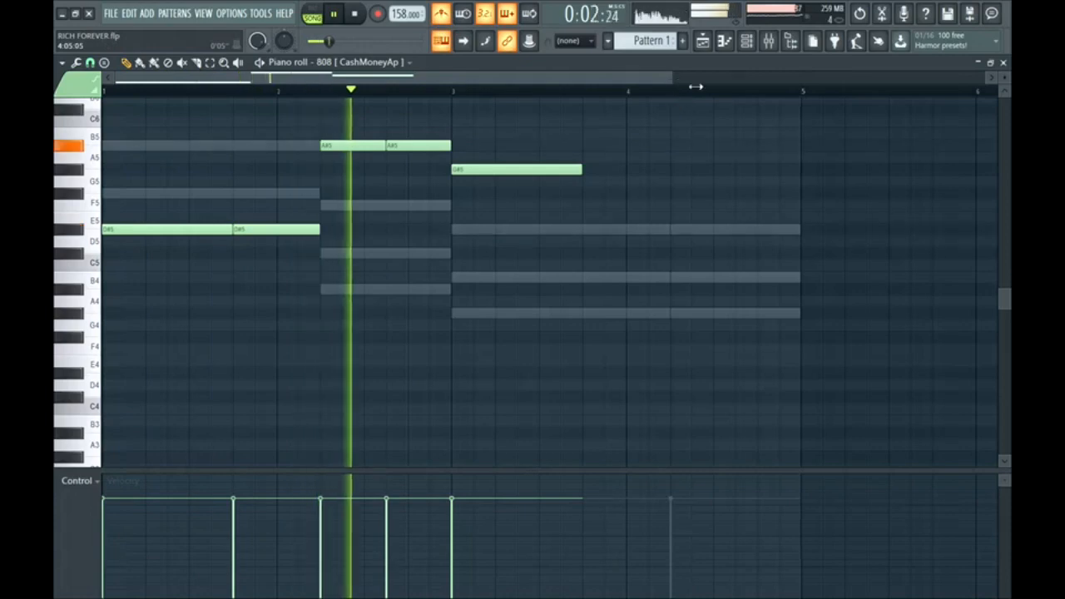
Add two 6-step G#5 notes at the end of bar 4 and extend the bar 3 G#5 note up to them
scroll(695, 86, "down", 1)
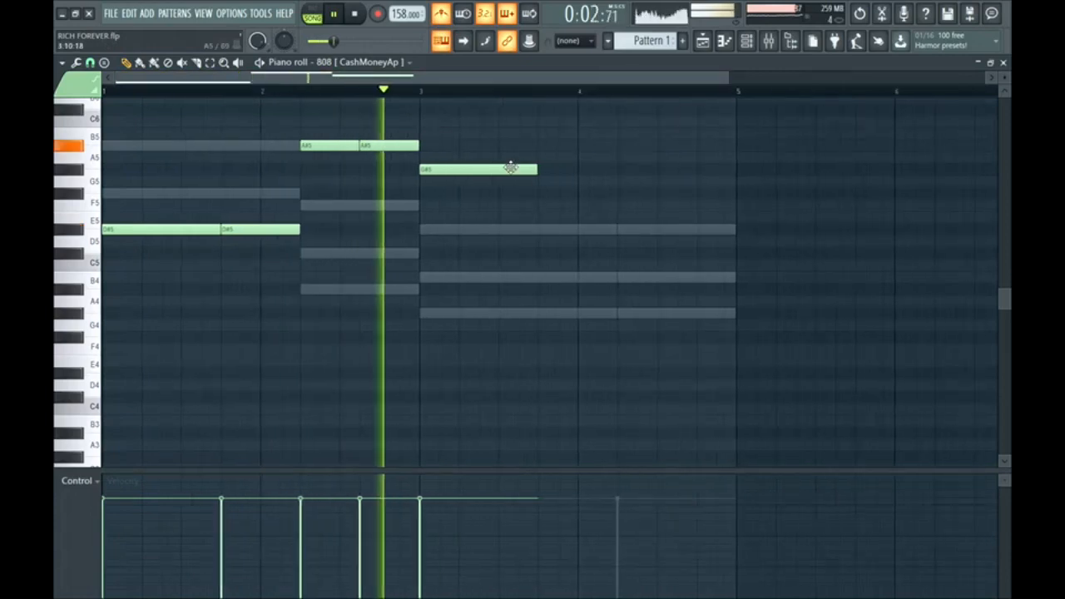
left_click(632, 170)
left_click(687, 169)
key("space")
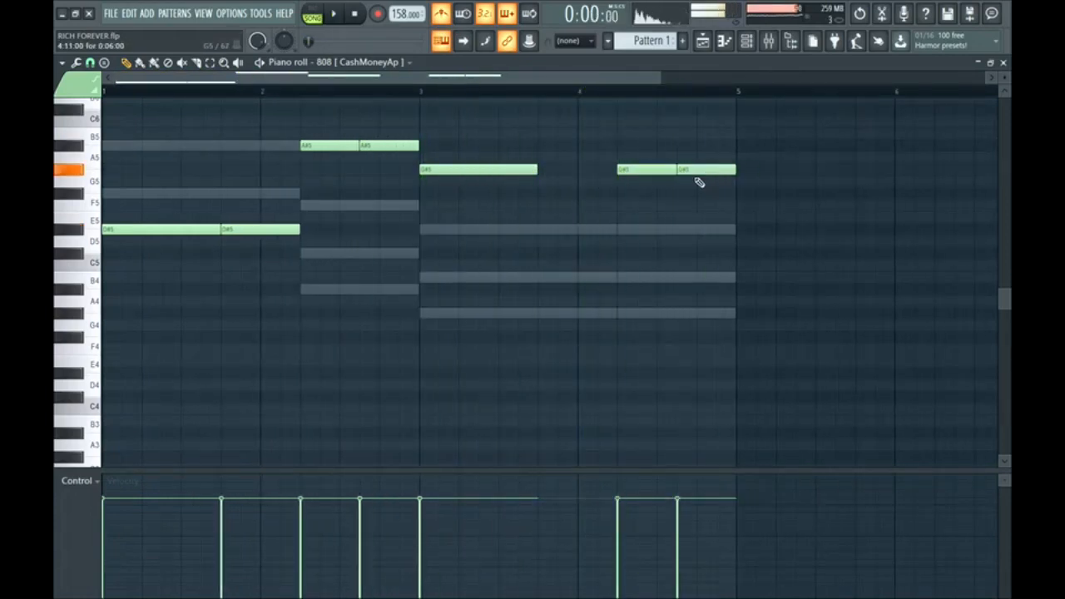
key("space")
left_click_drag(535, 169, 607, 166)
key("space")
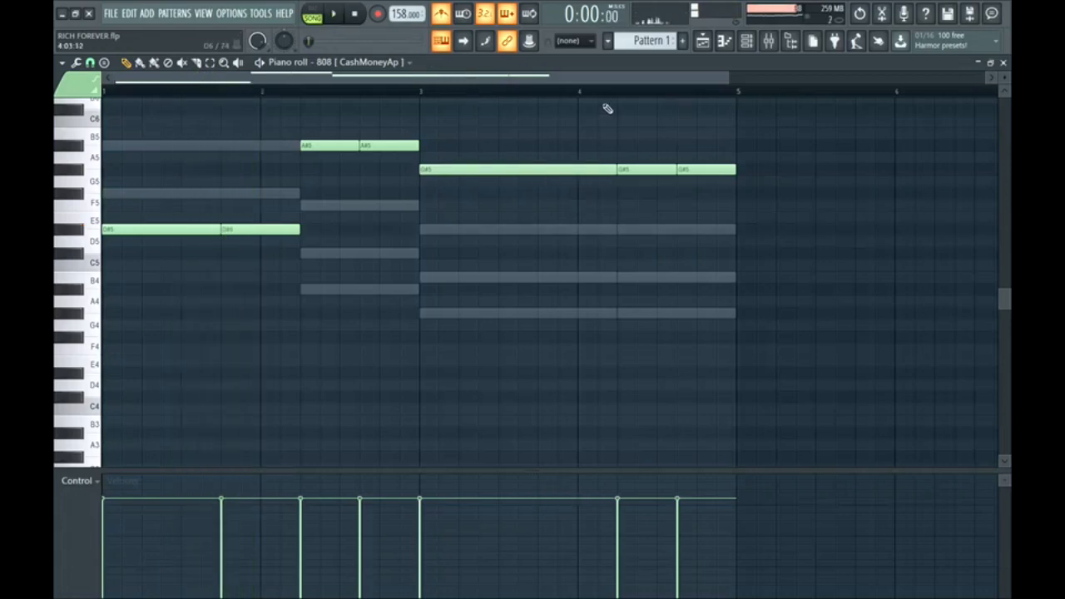
Move all 808 notes from Pattern 1 into a new pattern and place it at bar 1 of Track 4
key("ctrl+a")
key("Delete")
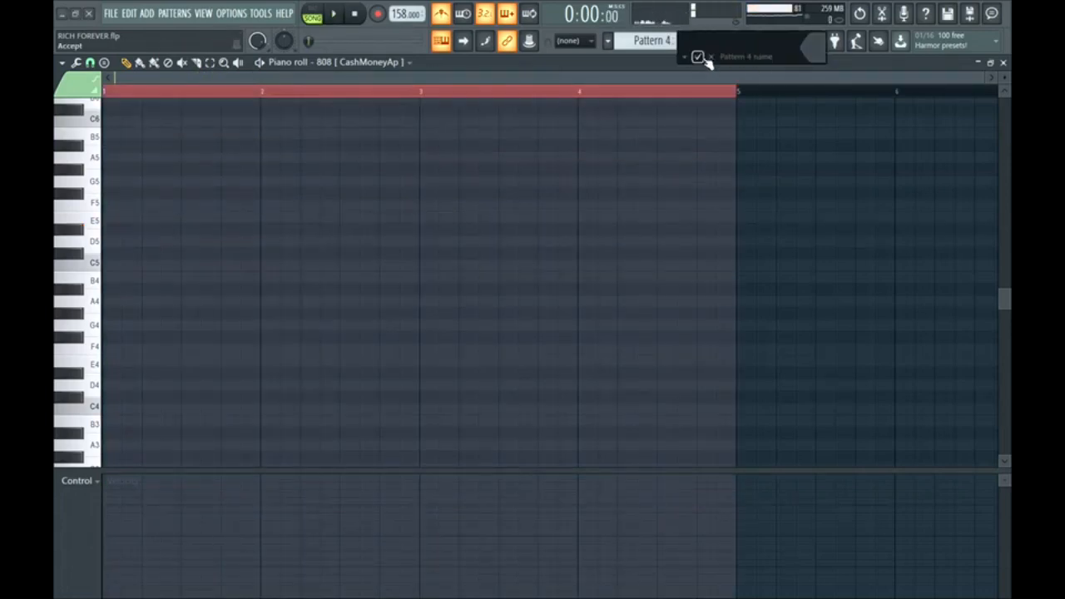
key("Return")
key("ctrl+v")
key("ctrl+d")
left_click(705, 43)
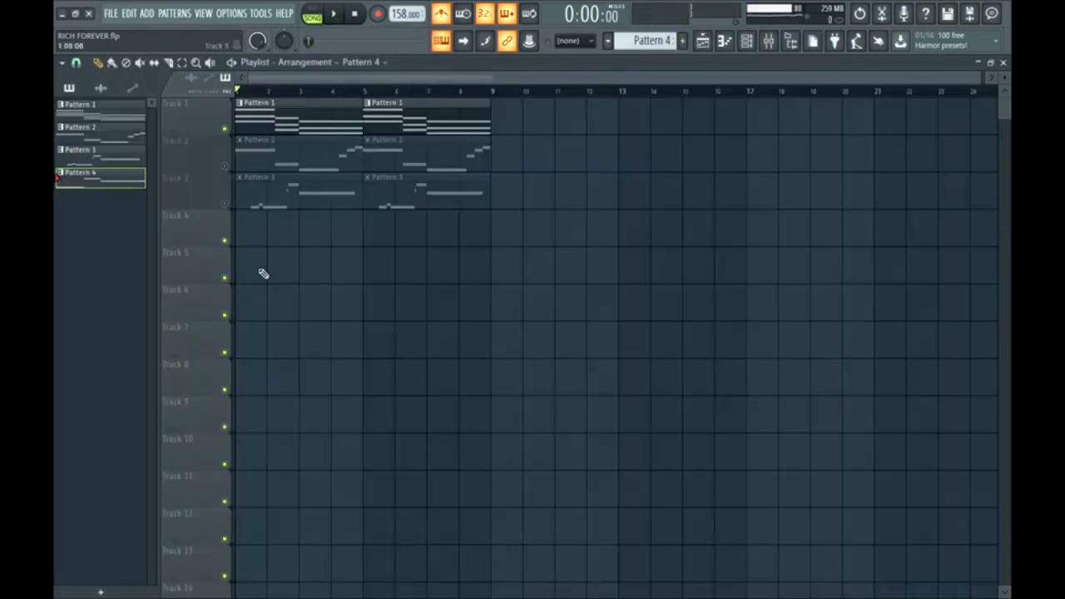
left_click(241, 233)
Clone the 808 pattern, place the copy at bar 5 of Track 4 and set the playback position to bar 5
left_click(651, 39)
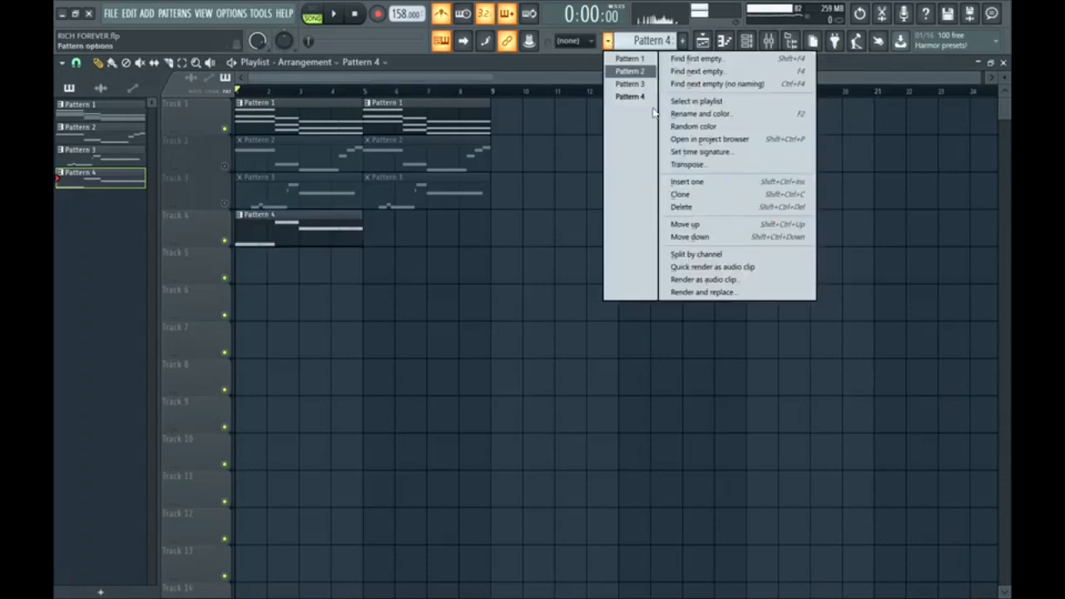
left_click(678, 193)
left_click(372, 237)
left_click(379, 91)
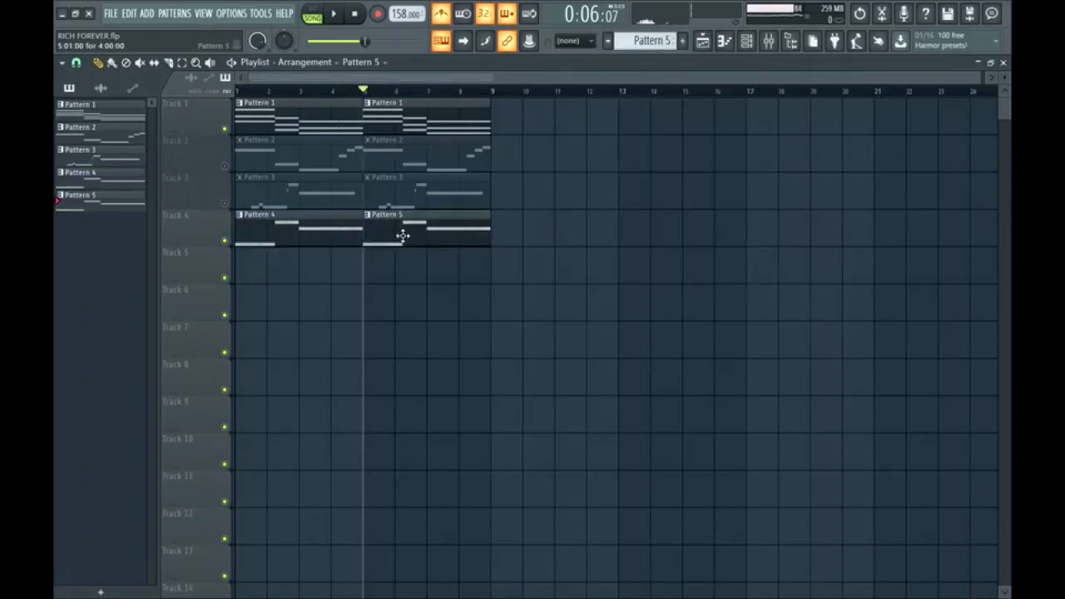
In Pattern 5's 808 notes, shorten the first A#5 to 4 steps and add a 2-step A#5 in the gap
double_click(404, 238)
key("space")
left_click_drag(296, 80, 220, 86)
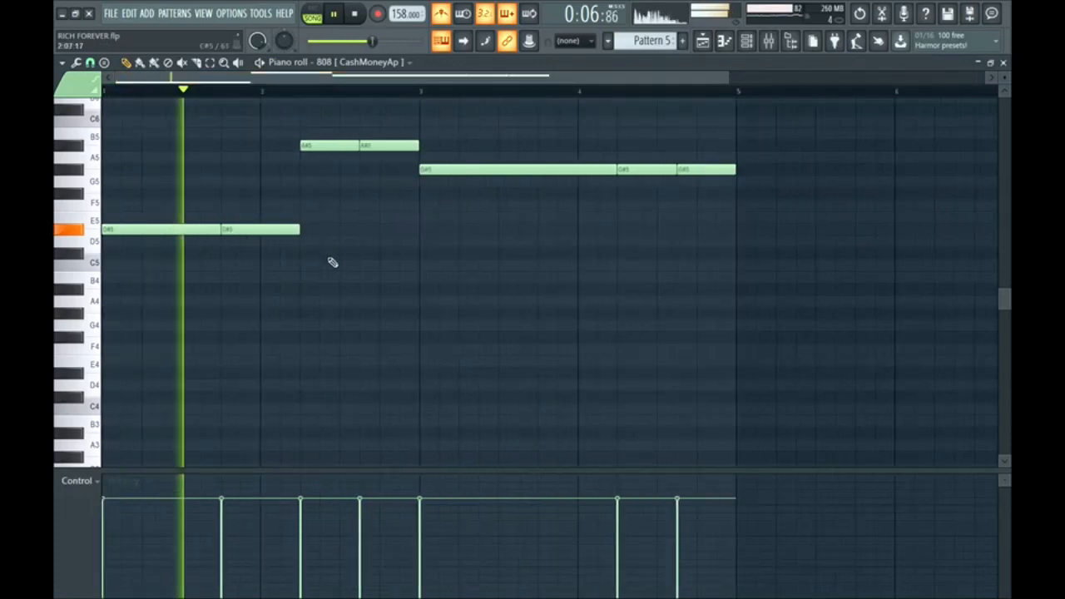
key("space")
mouse_move(358, 146)
left_mouse_down()
mouse_move(339, 146)
mouse_move(349, 146)
left_mouse_up()
left_click(350, 133)
key("space")
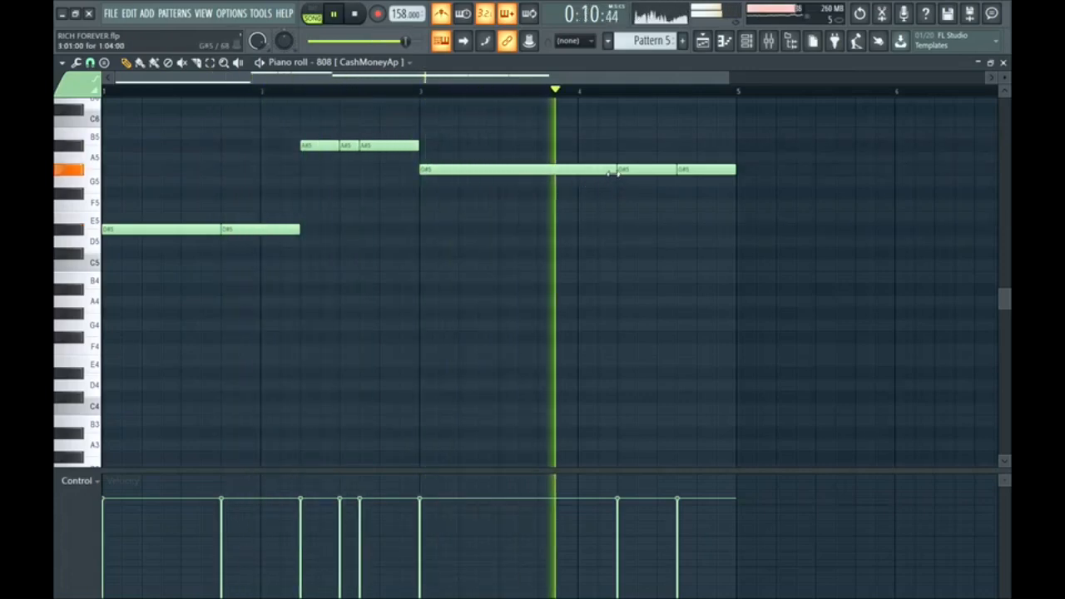
Raise the last 808 note in bar 4 to A5 and transpose all the notes up one octave
key("space")
left_click_drag(694, 171, 694, 150)
key("space")
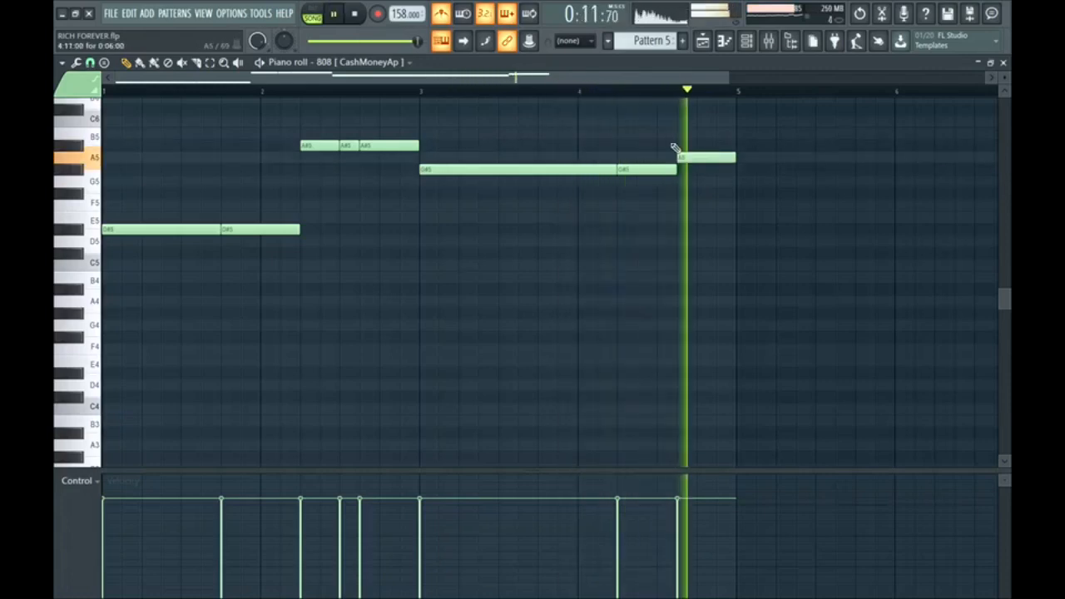
key("space")
key("ctrl+Up")
key("space")
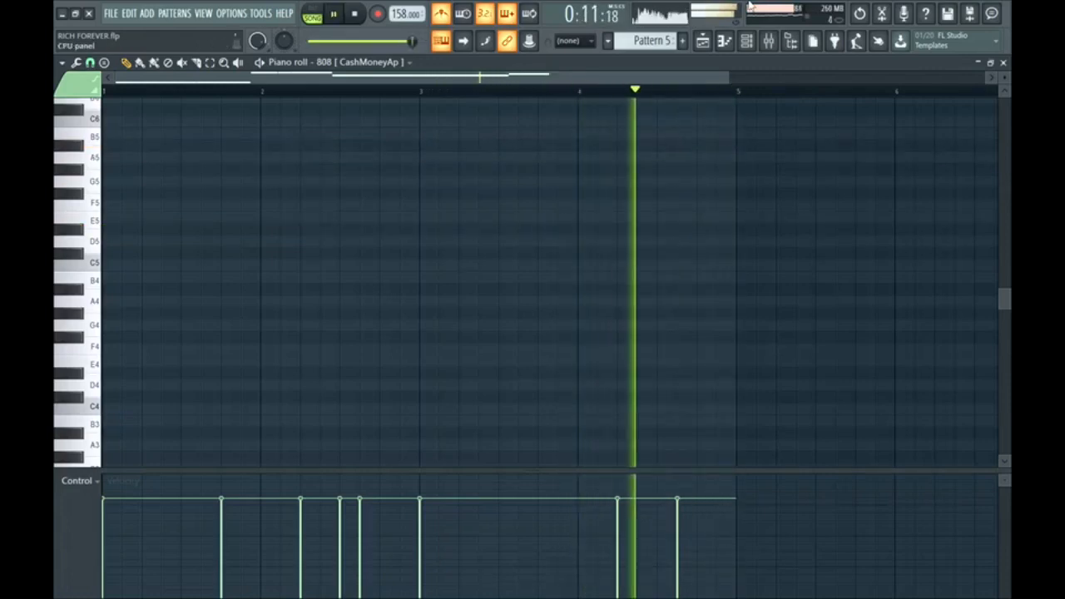
scroll(662, 217, "up", 8)
key("space")
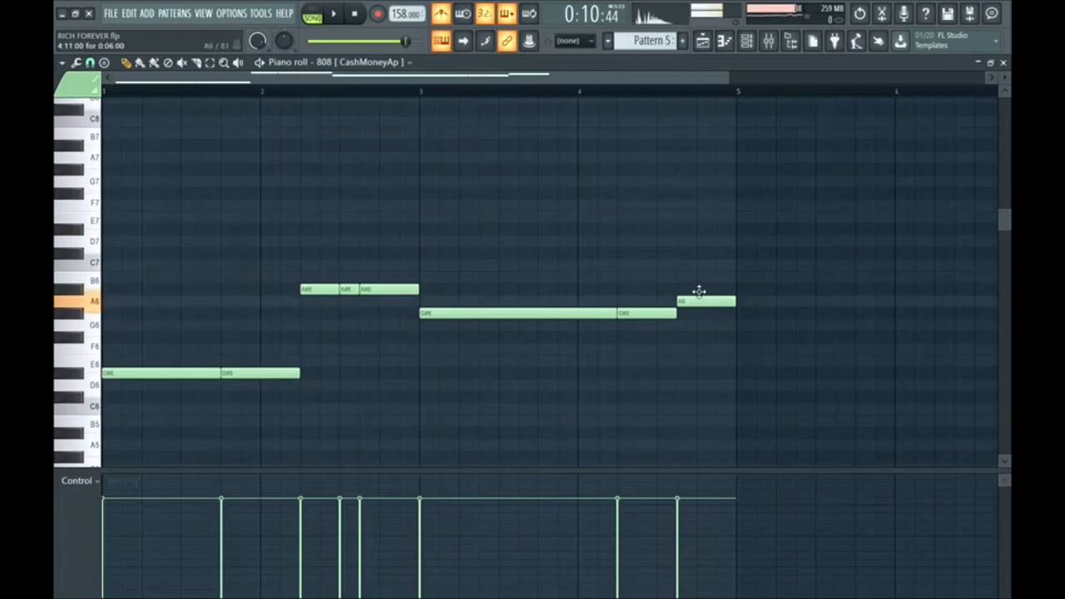
Raise the last 808 note to A#6, shorten it to 4 steps and add a 2-step G#6 ending in bar 4
left_click_drag(699, 291, 697, 283)
key("space")
key("space")
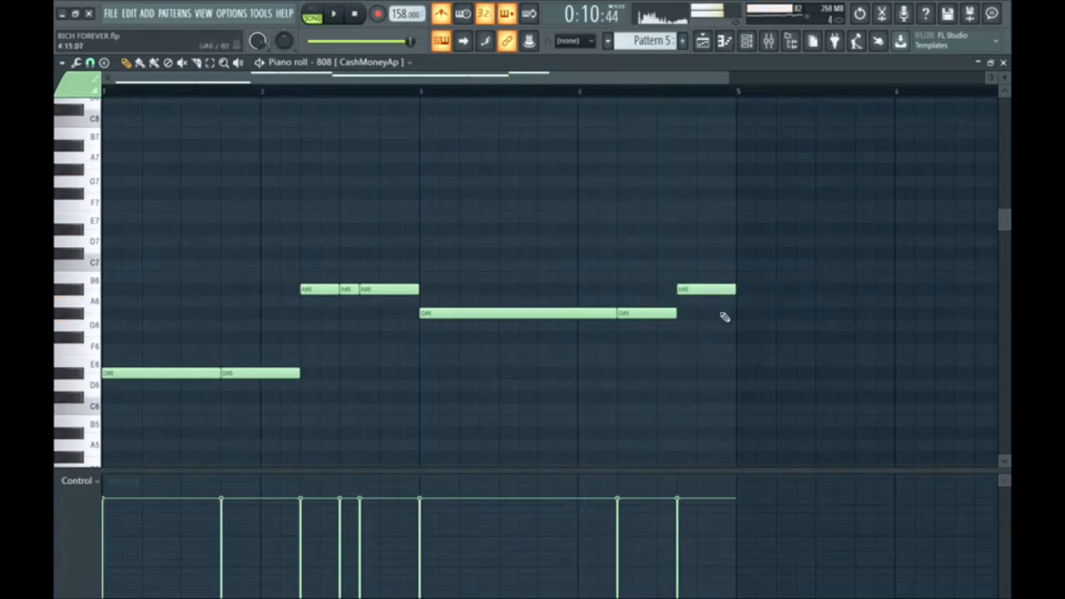
left_click(721, 312)
key("space")
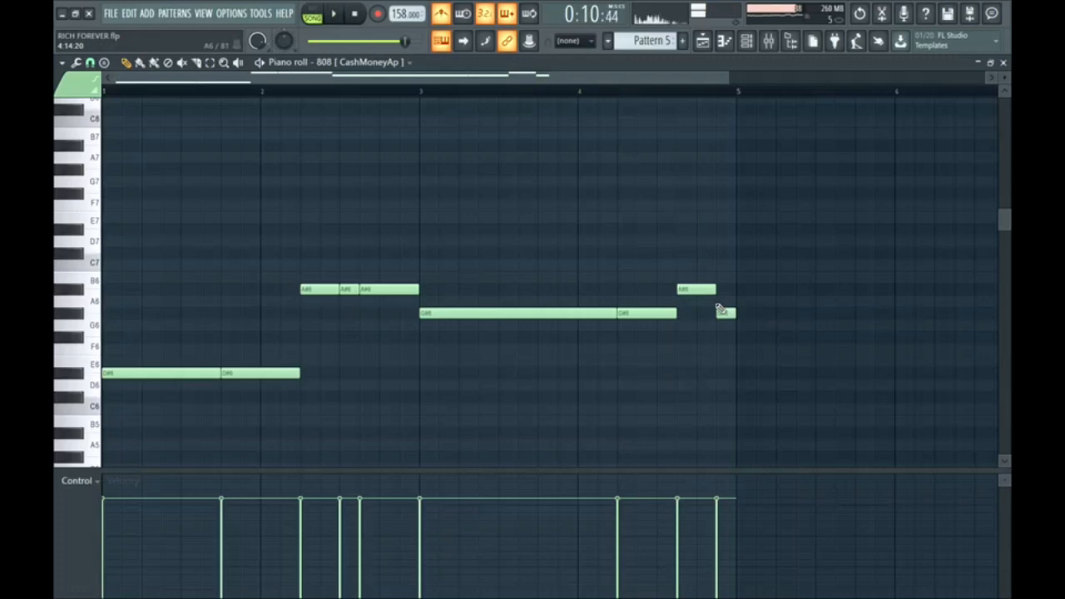
Transpose all of Pattern 5's 808 notes down one octave and play them back
key("ctrl+Down")
key("space")
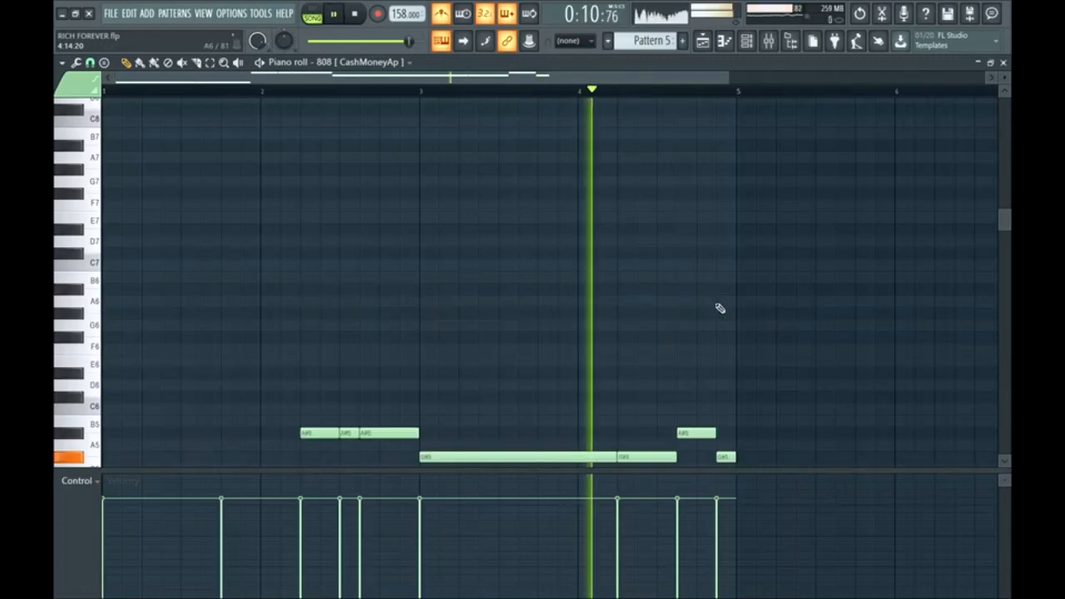
scroll(468, 257, "down", 1)
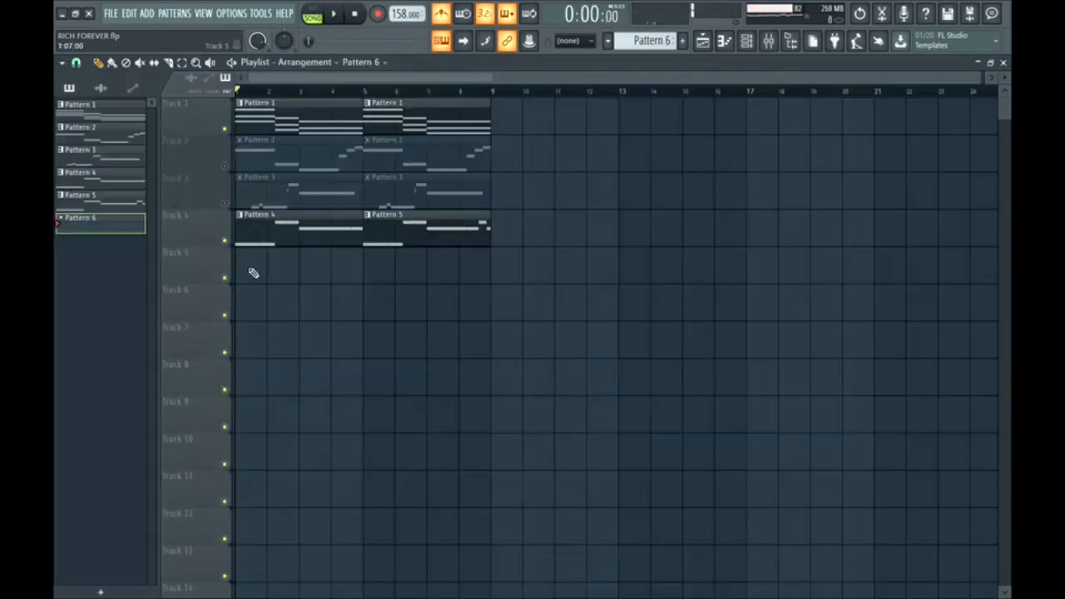
Place Pattern 6 at bar 1 of Track 5 and give it clap hits on steps 9 and 25
left_click(250, 274)
left_click_drag(259, 265, 291, 263)
left_click(746, 46)
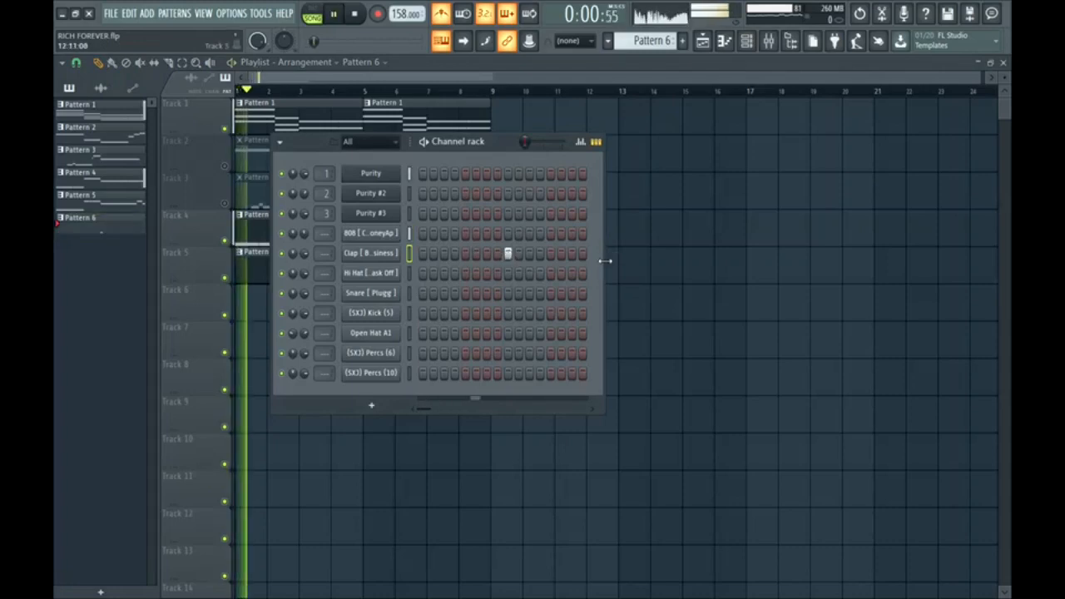
left_click_drag(607, 258, 756, 254)
left_click(678, 253)
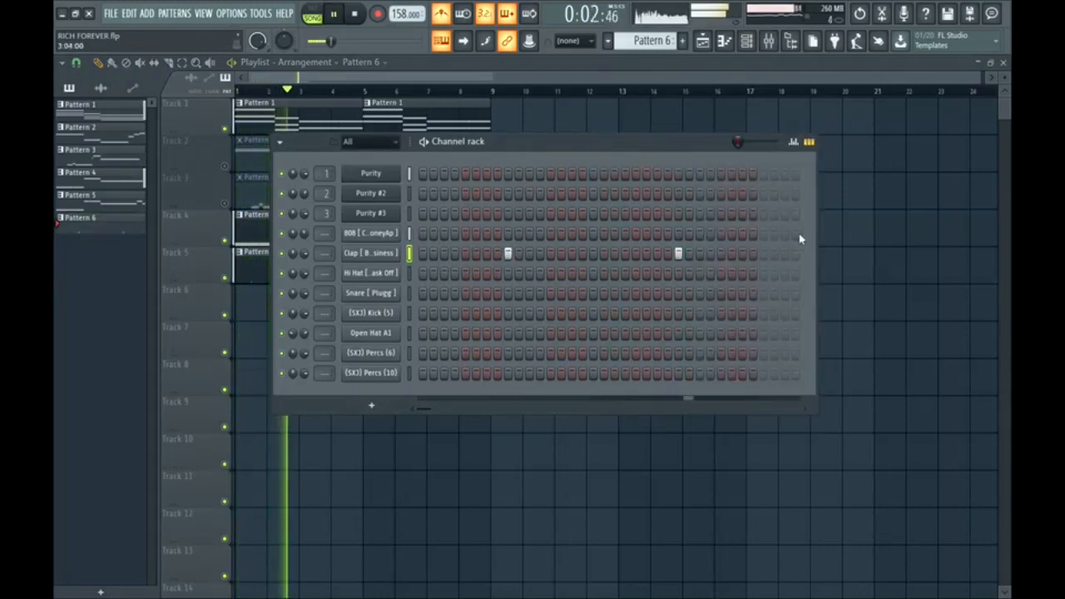
left_click_drag(815, 226, 773, 226)
left_click(745, 43)
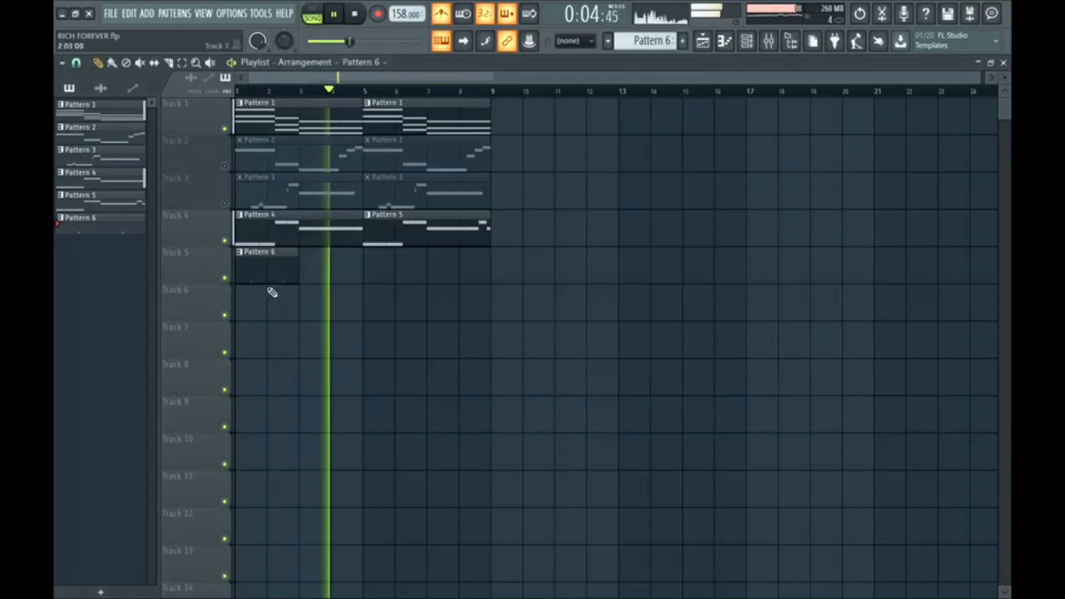
Repeat the Pattern 6 clap clip along Track 5 at bars 3, 5 and 7
left_click(315, 265)
left_click_drag(342, 250, 271, 267)
key("ctrl+b")
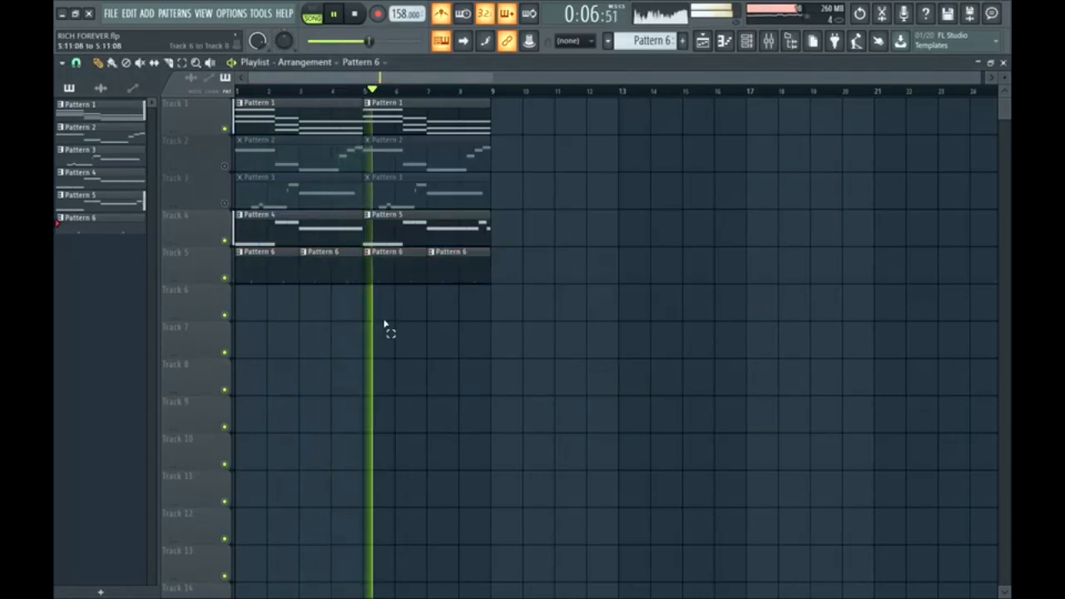
Create Pattern 7, place it at bar 1 of Track 6 and fill its hi-hat every 2 steps
left_click(682, 40)
key("Return")
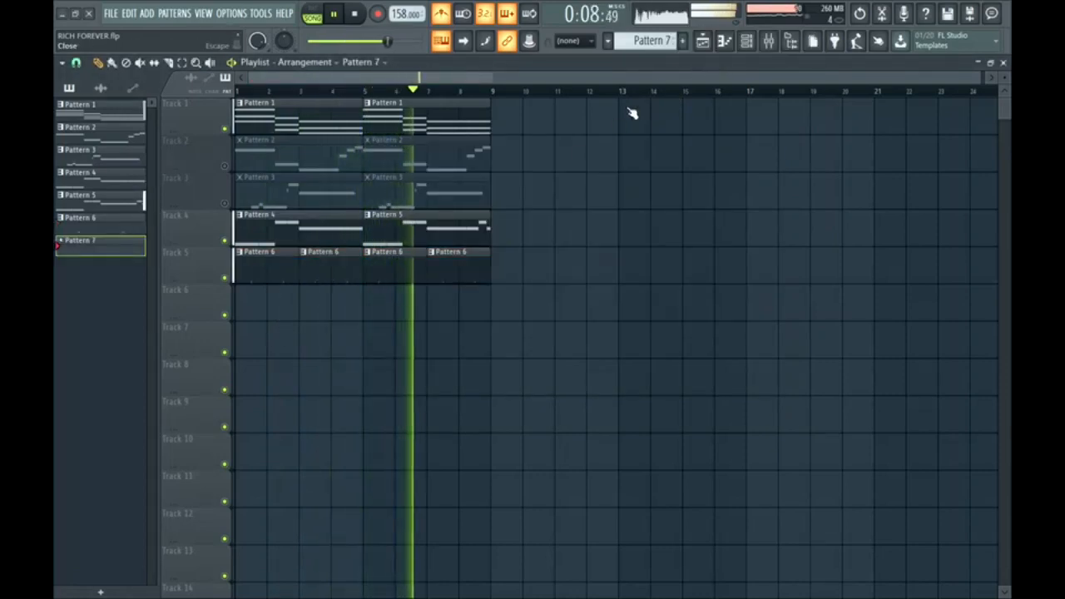
left_click(248, 309)
left_click(746, 41)
key("space")
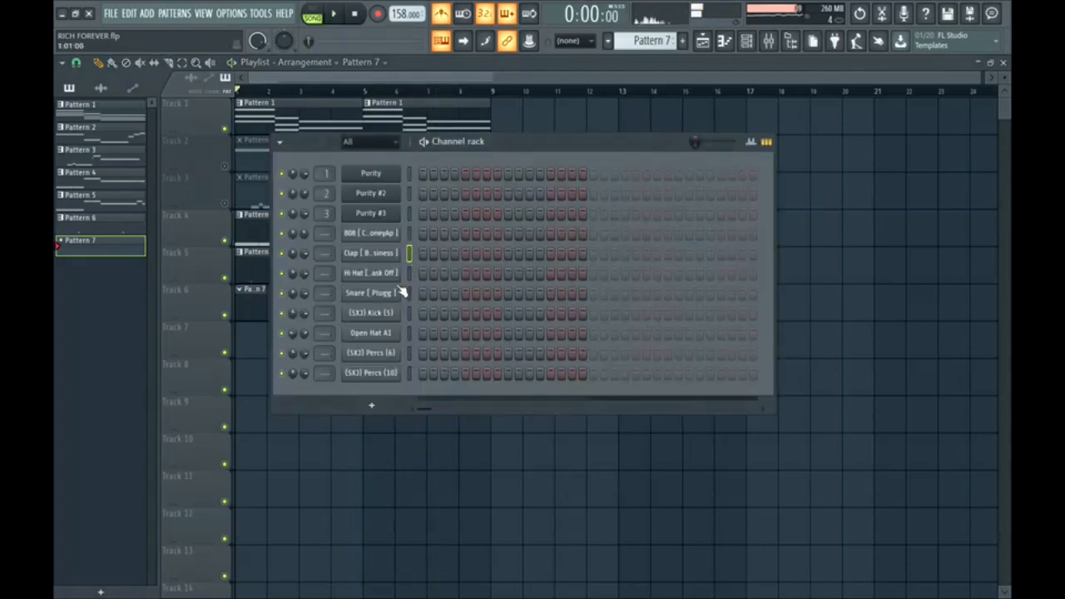
right_click(396, 275)
left_click(536, 316)
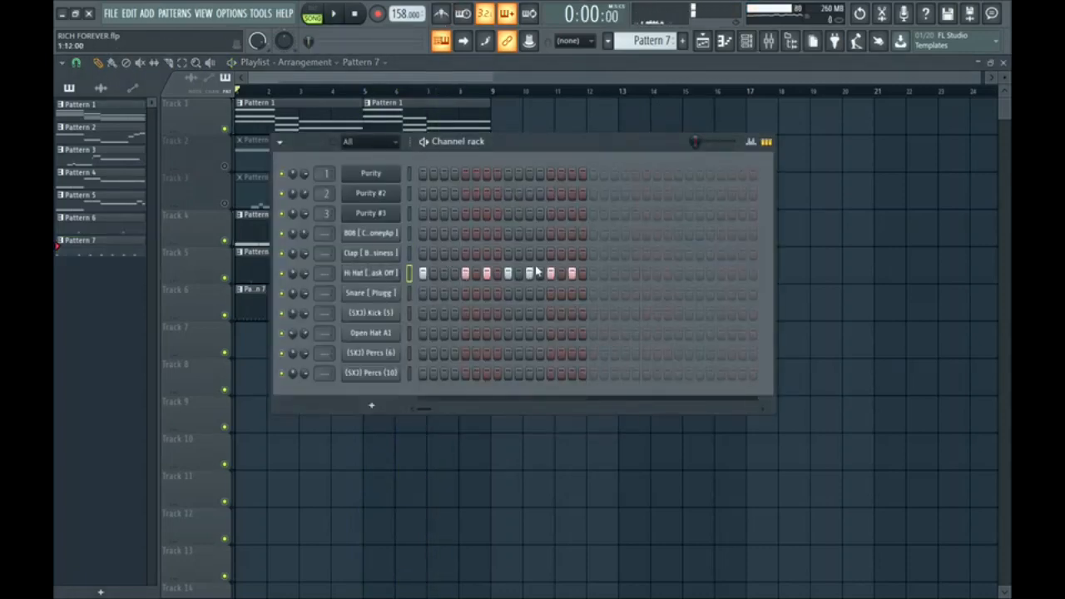
Remove the hi-hat hit on step 11 of Pattern 7, keep the one on step 3, and play the result
key("space")
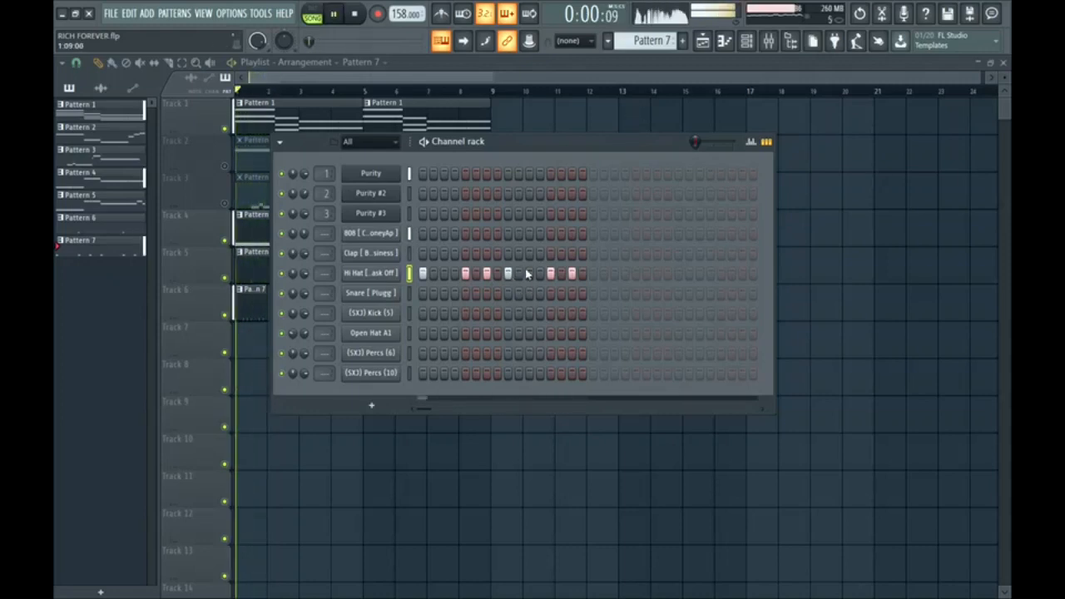
key("space")
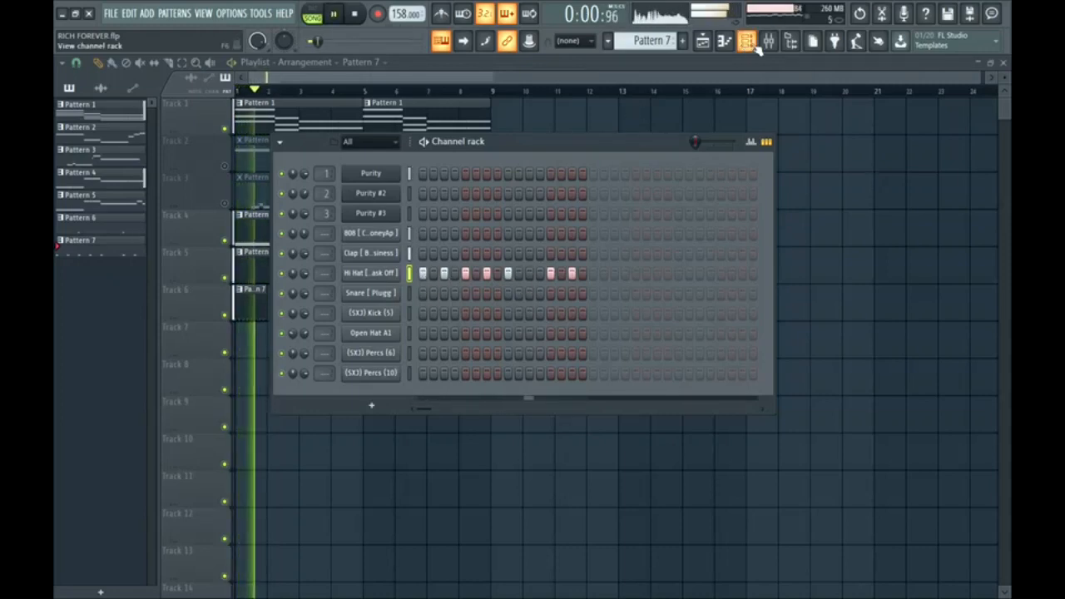
left_click(748, 43)
Create Pattern 8, place it at bar 2 of Track 6 and fill its hi-hat every 2 steps
left_click(684, 43)
key("Return")
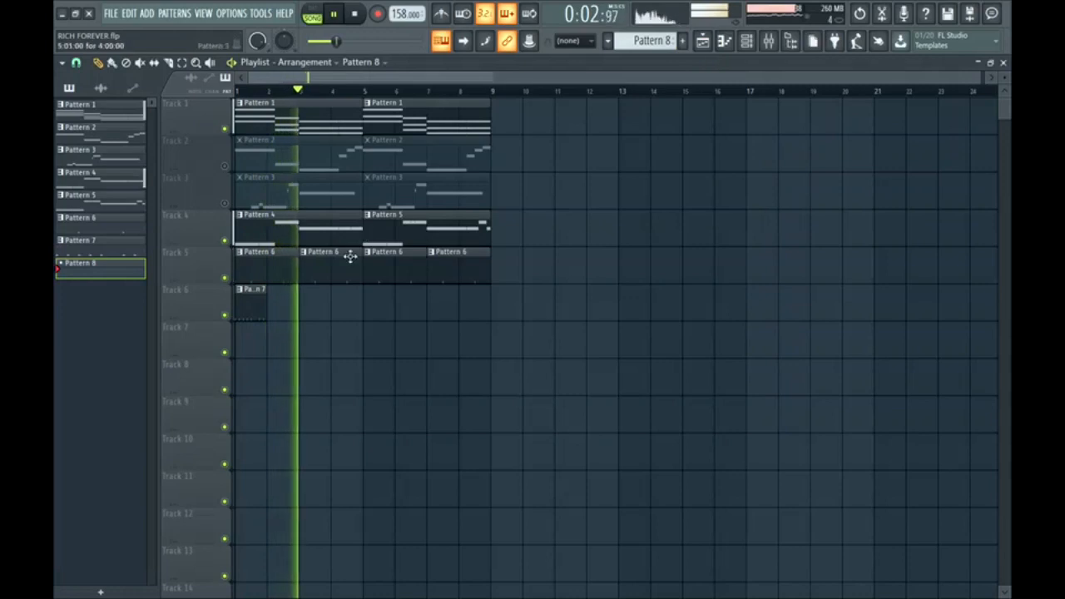
left_click(278, 304)
left_click(754, 35)
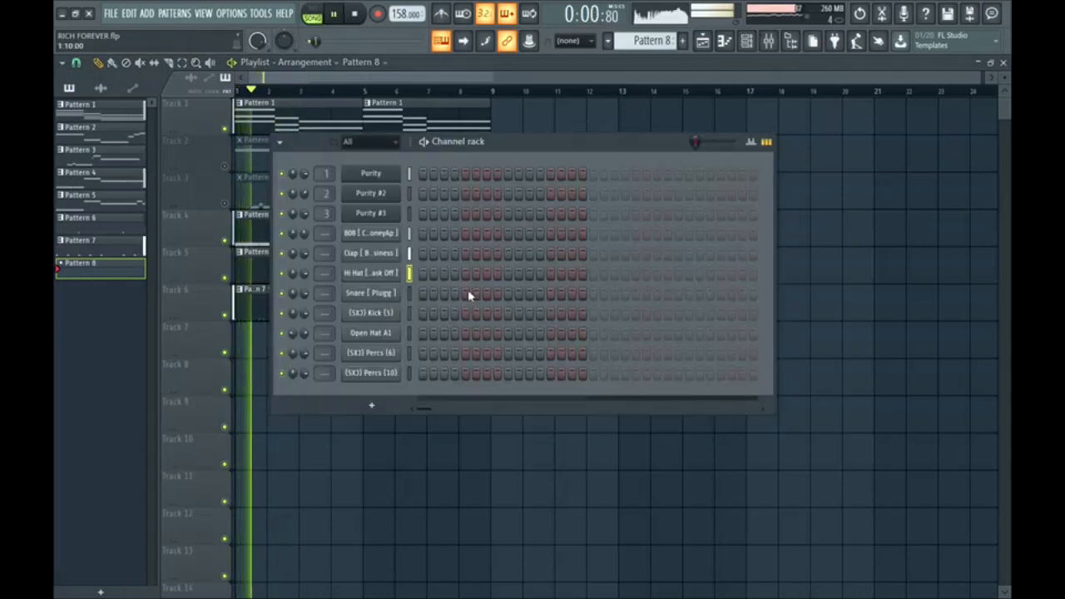
right_click(398, 271)
left_click(540, 315)
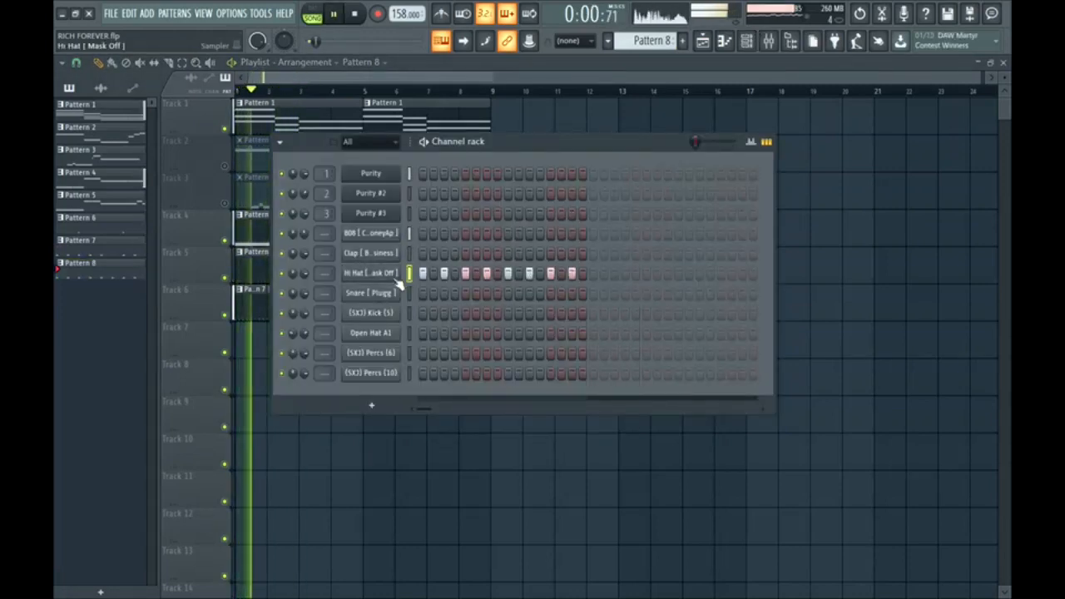
Adjust the hi-hat sample's fade-out slightly and add a hi-hat hit on step 2 of Pattern 8
left_click(383, 274)
left_click_drag(366, 319, 366, 312)
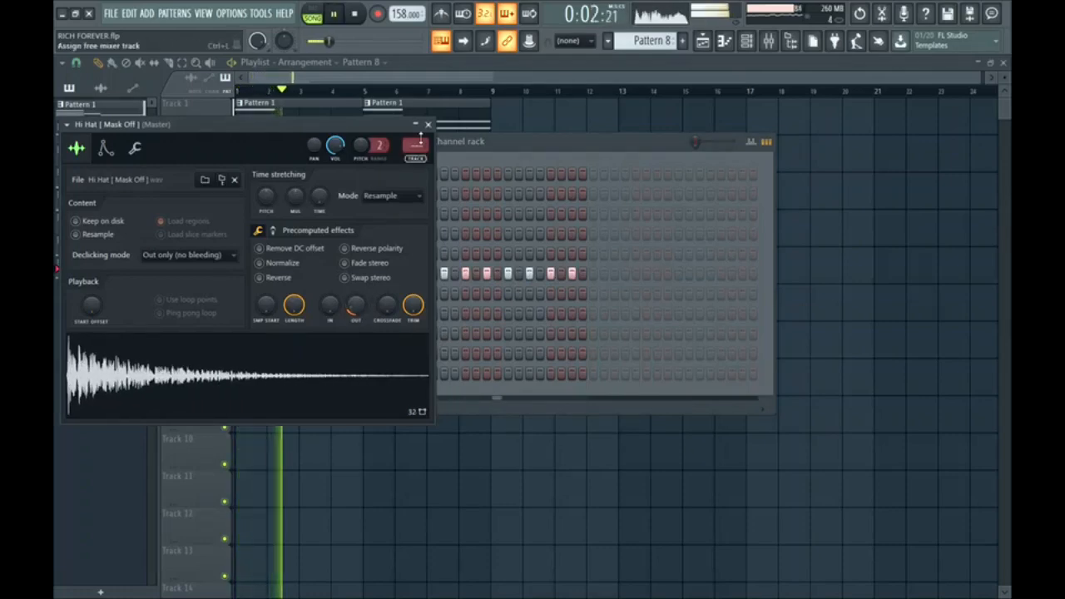
left_click(427, 125)
key("space")
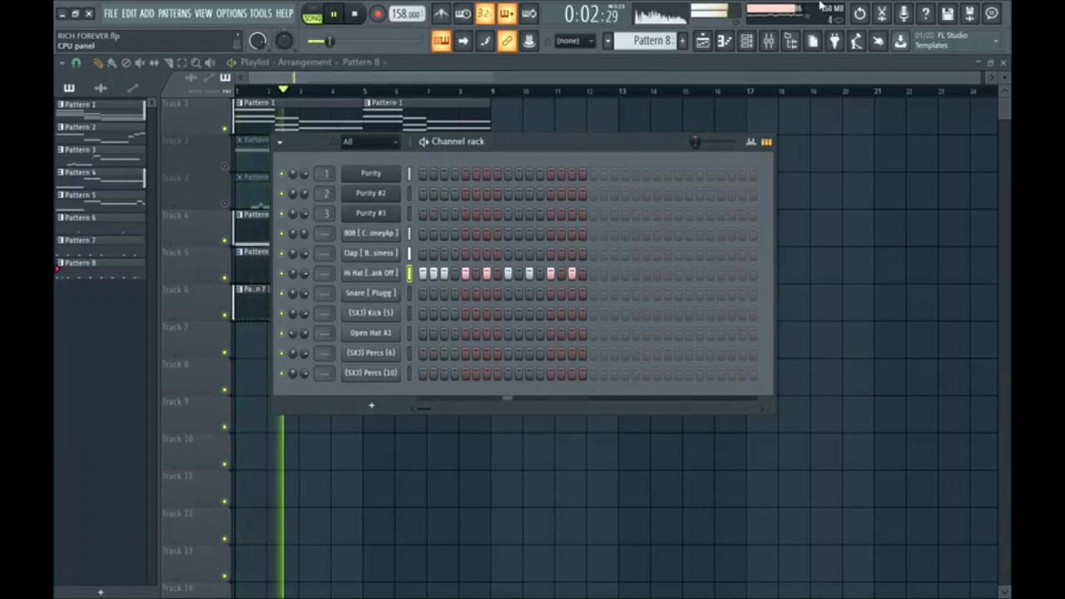
left_click(748, 41)
Repeat Pattern 7 at bar 3 of Track 6 and place a clone of Pattern 8 at bar 4
key("space")
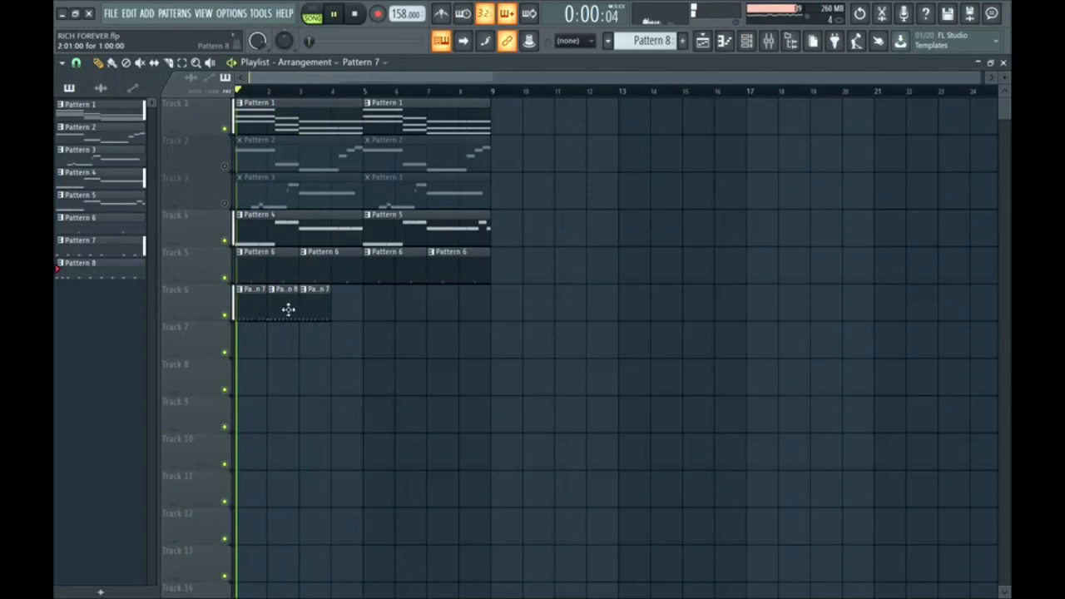
left_click(608, 40)
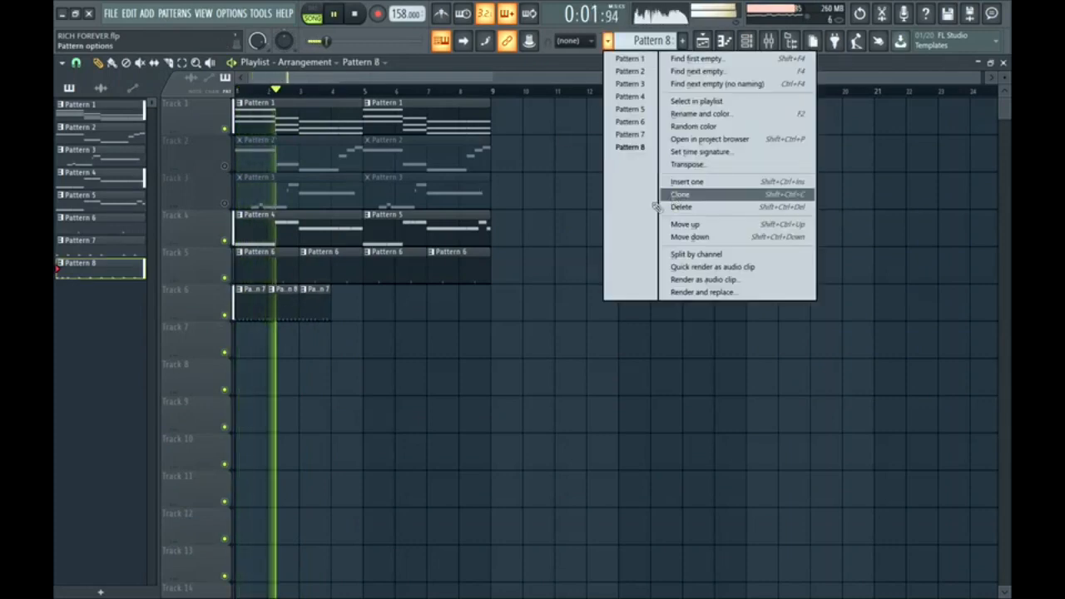
left_click(657, 197)
left_click(350, 306)
key("space")
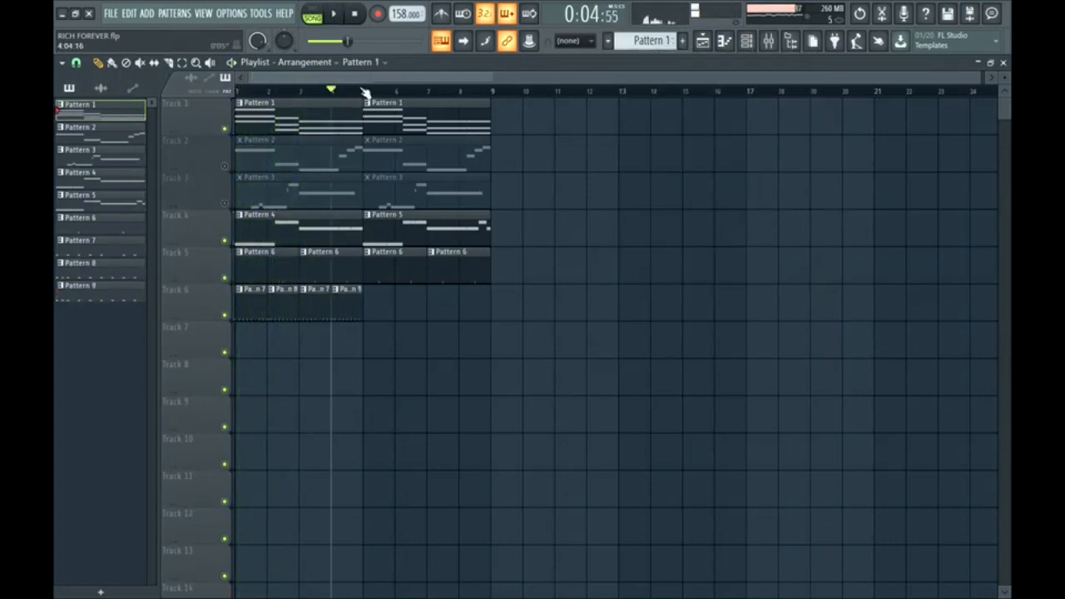
With the grid snap at 1/2 step, draw three consecutive half-step C5 hi-hat notes from beat 3 of Pattern 9
key("F7")
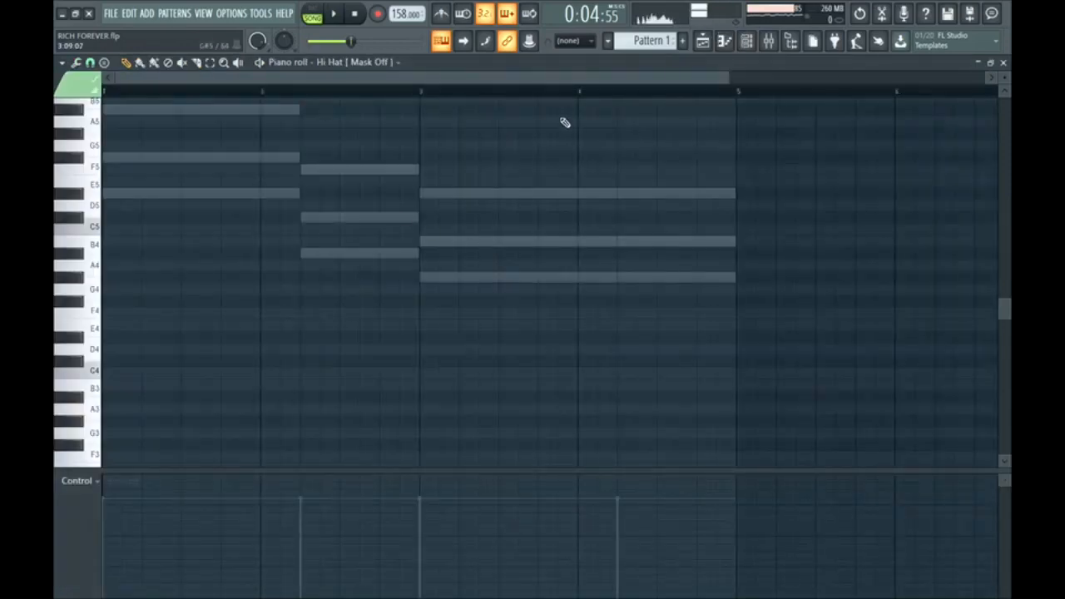
left_click(702, 43)
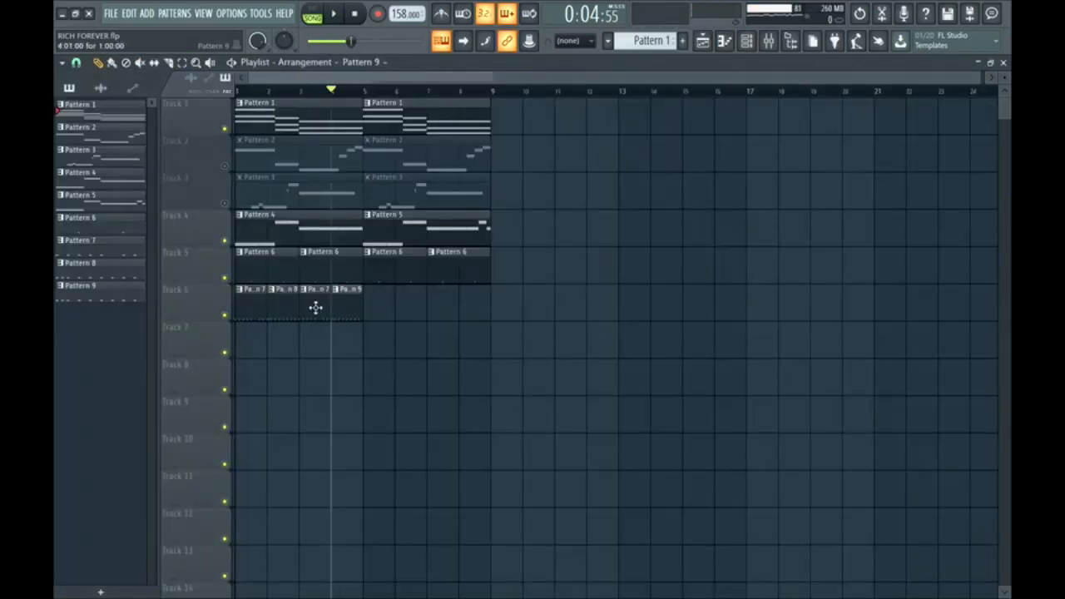
key("F7")
left_click(90, 64)
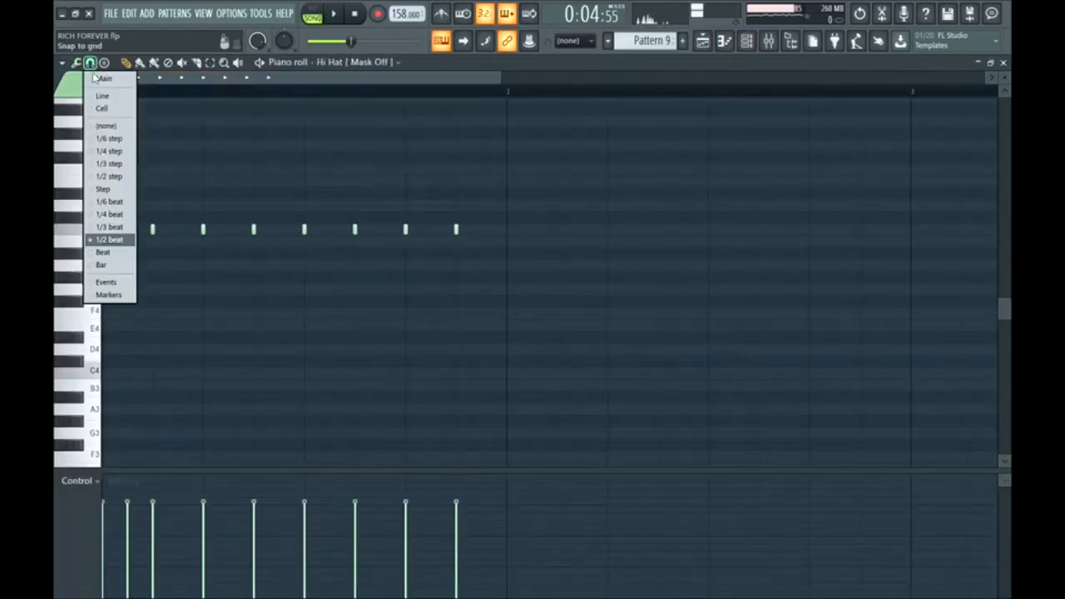
left_click(121, 178)
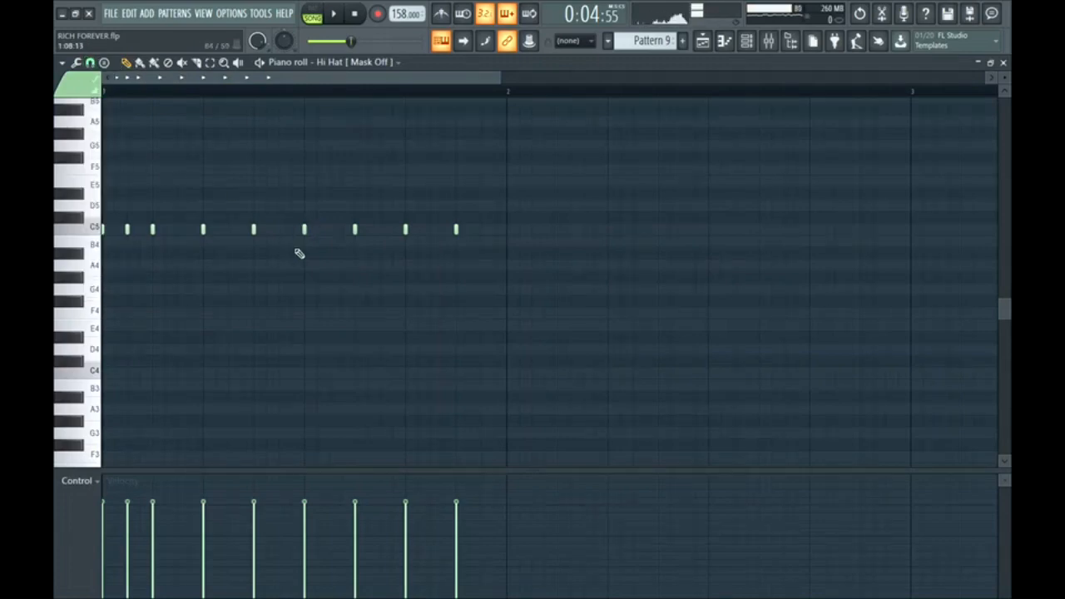
key("space")
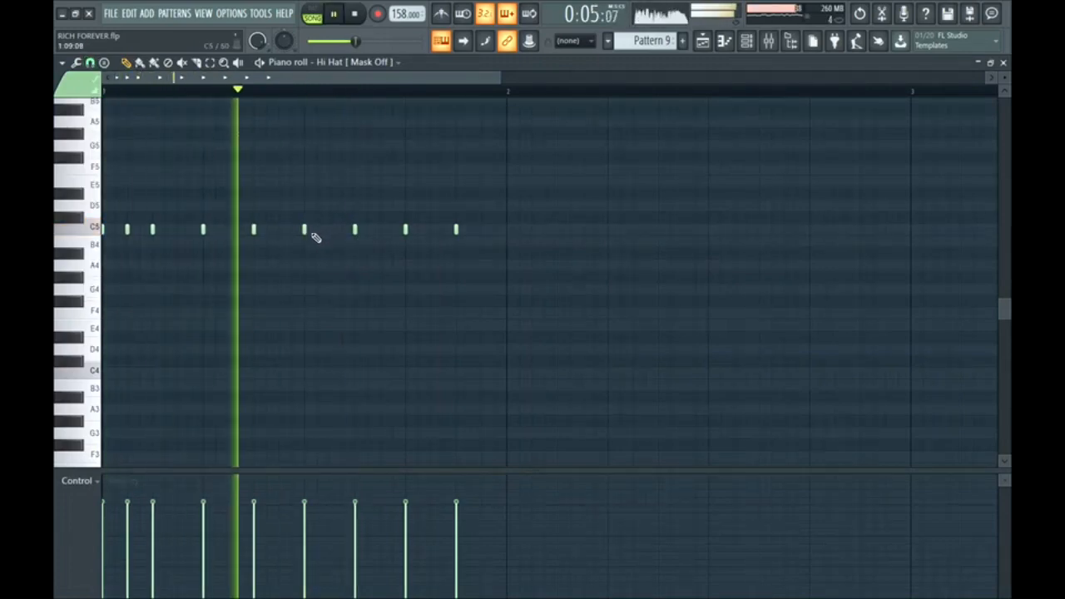
key("space")
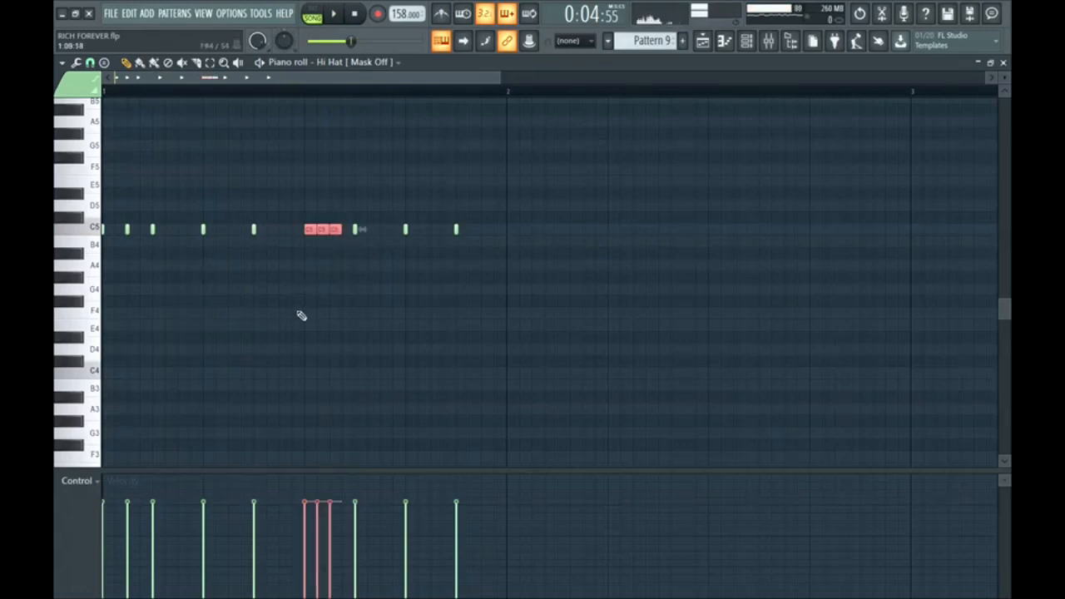
key("space")
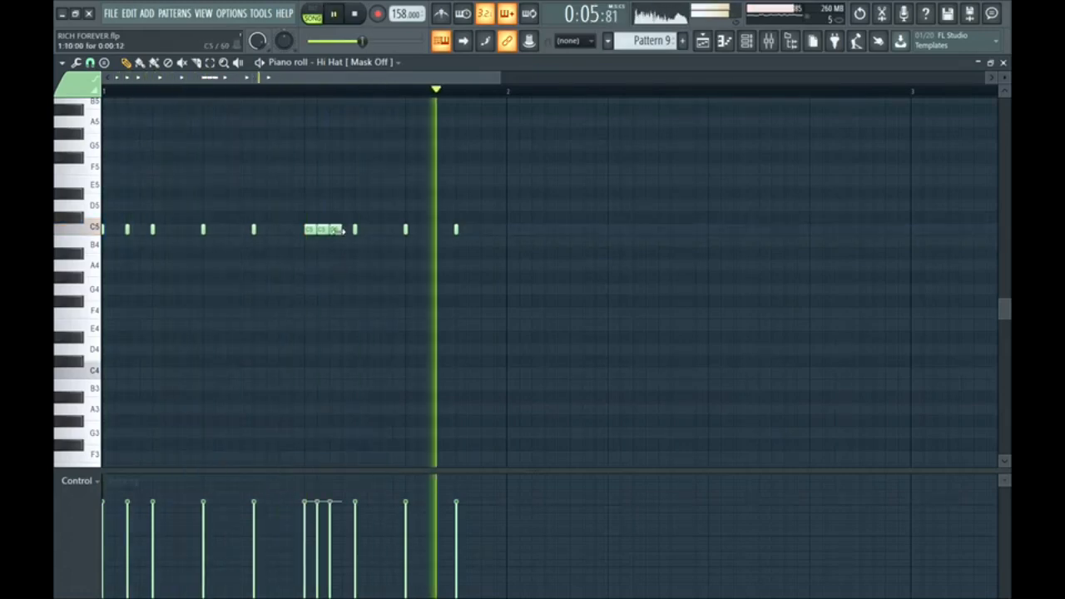
Lower the hi-hat roll's second note to A#4 and its third to G#4, then play it back
key("space")
left_click_drag(335, 229, 334, 277)
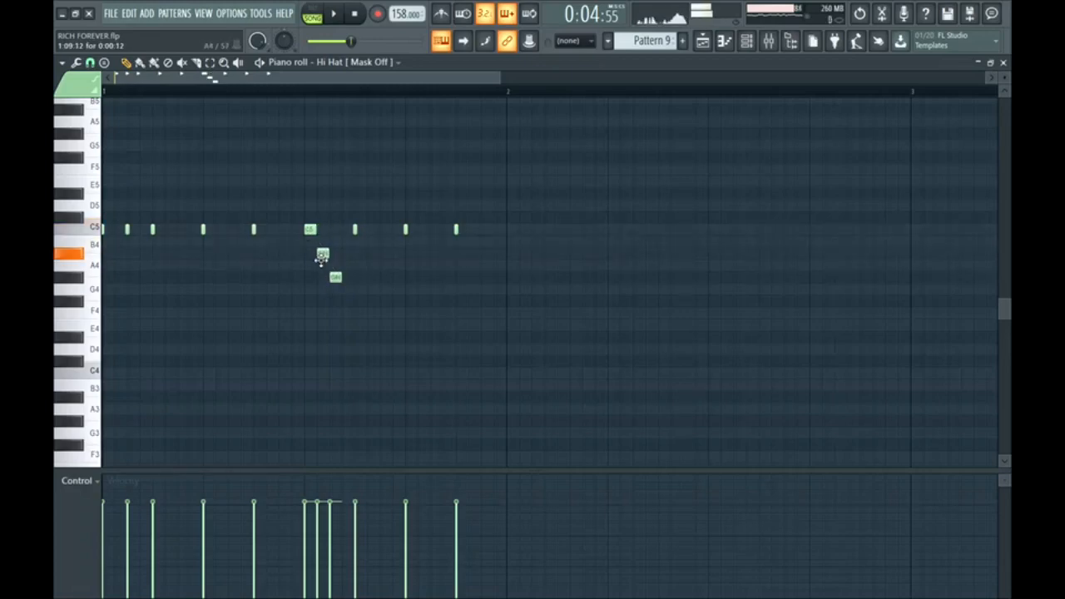
key("space")
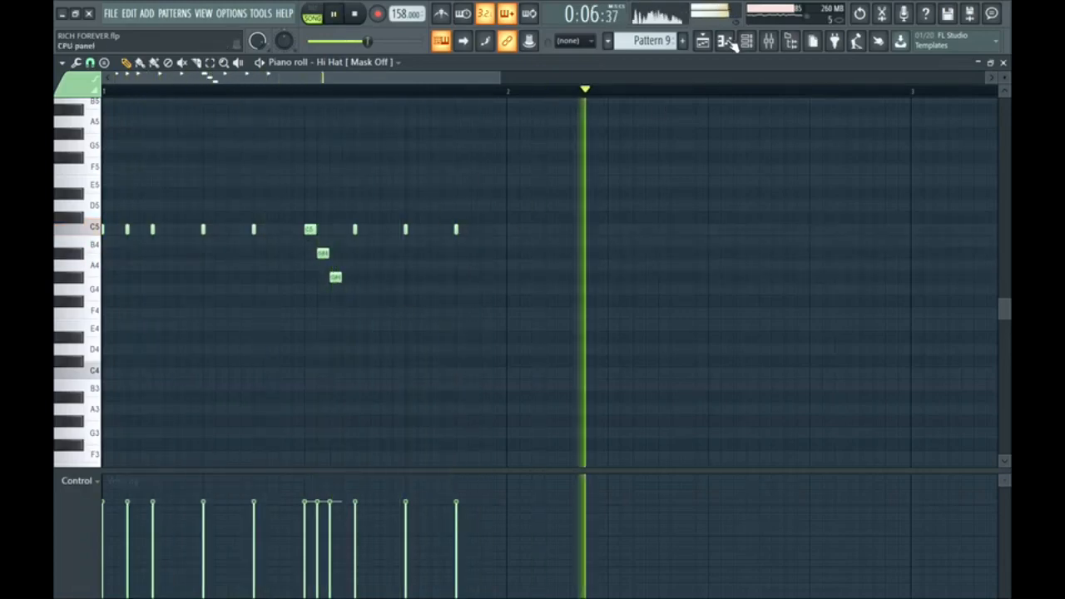
Duplicate the hi-hat pattern clips from bars 1–4 of Track 6 into bars 5–8
key("space")
left_click(704, 41)
left_click_drag(261, 310, 400, 287)
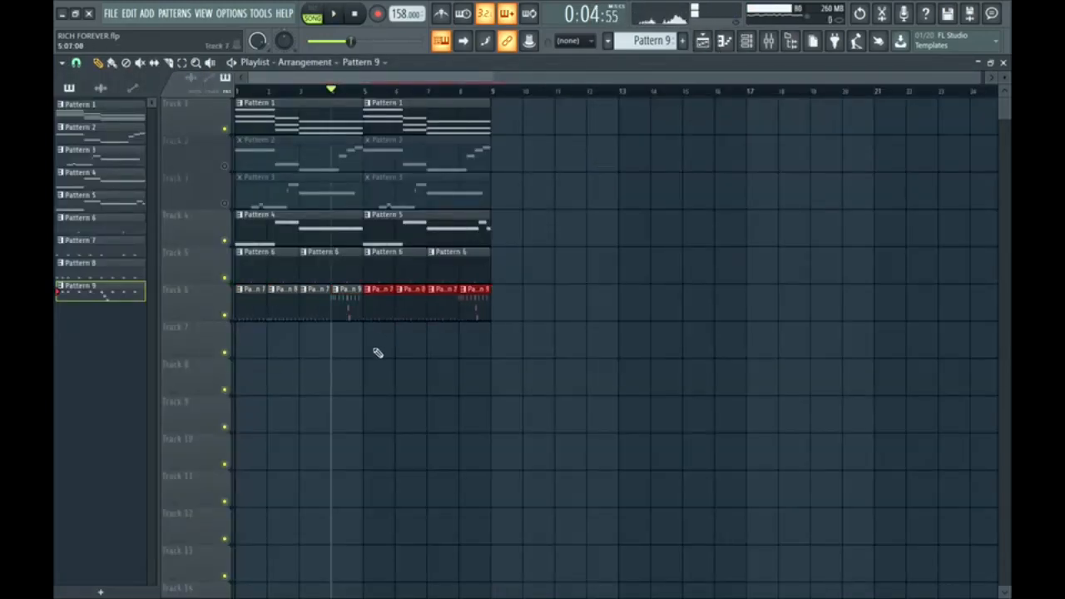
Add Snare hits on steps 19 and 31 of Pattern 10, with its clip at bar 1 of Track 7
left_click(747, 41)
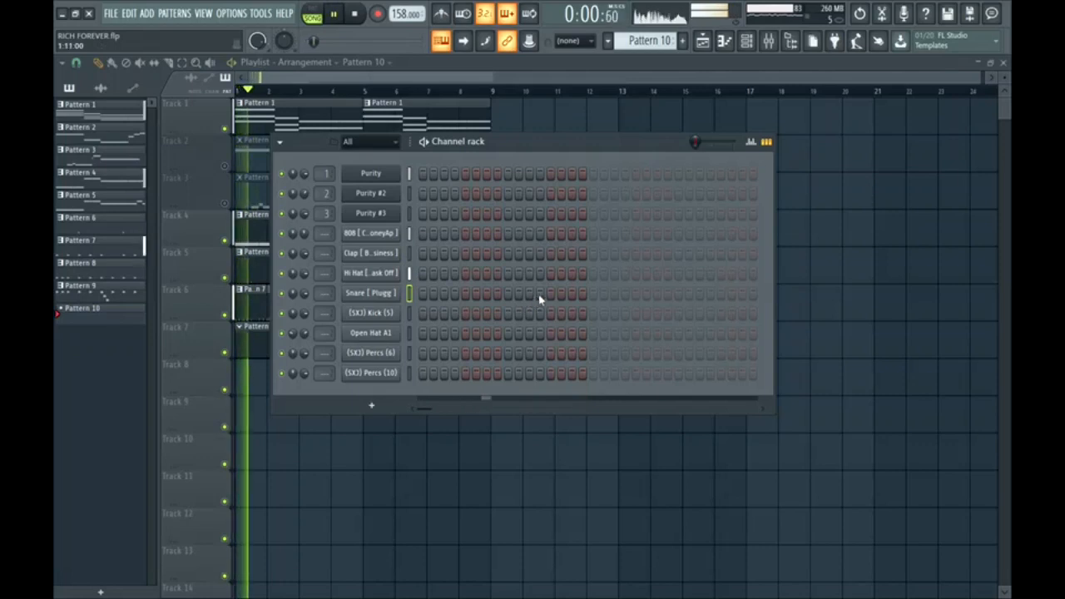
left_click(572, 293)
left_click(614, 294)
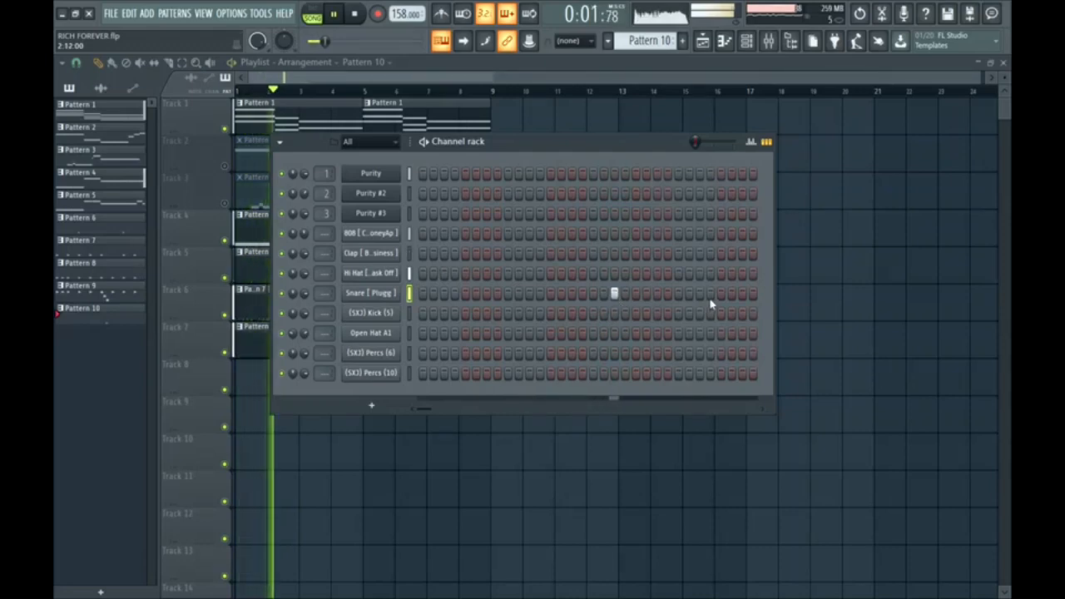
left_click(743, 294)
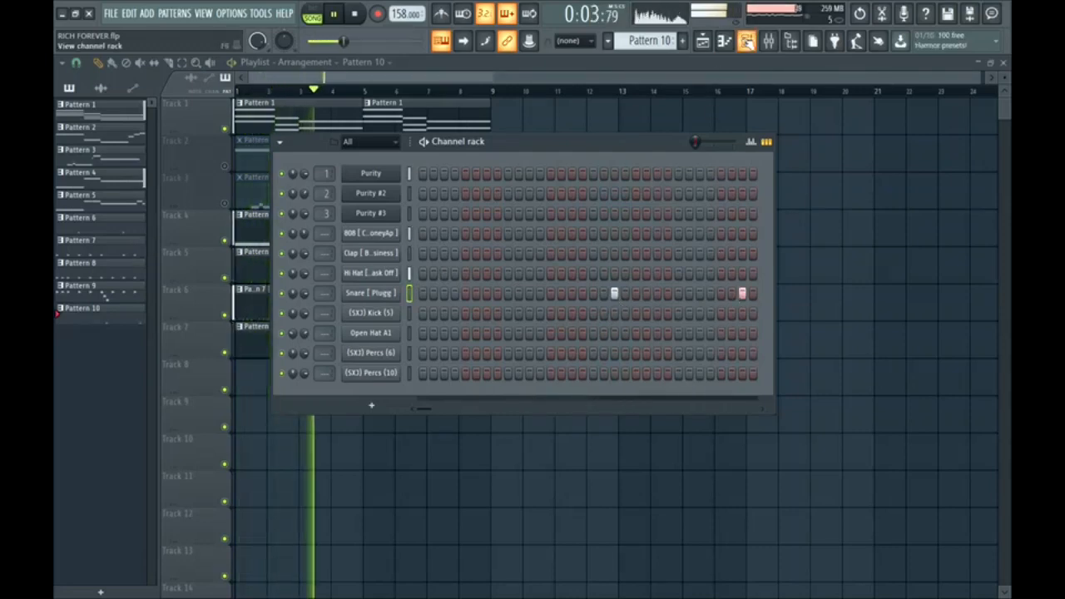
Create Pattern 11, place it at bar 3 of Track 7, and restart playback
left_click(747, 41)
left_click(684, 42)
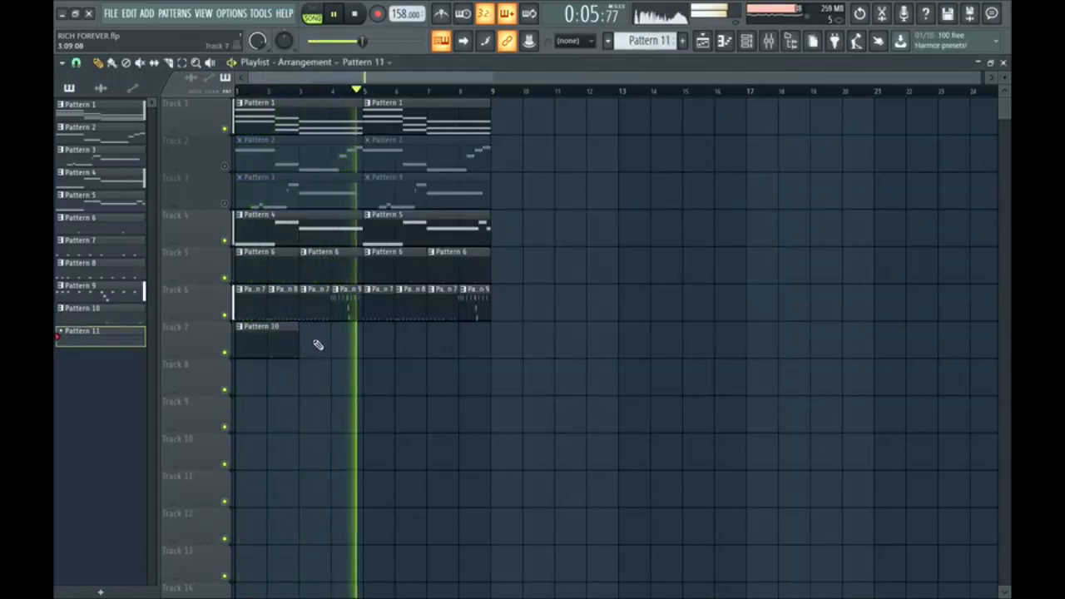
left_click(313, 341)
key("space")
key("space")
Add Snare hits on steps 15 and 19 of Pattern 11
left_click(746, 41)
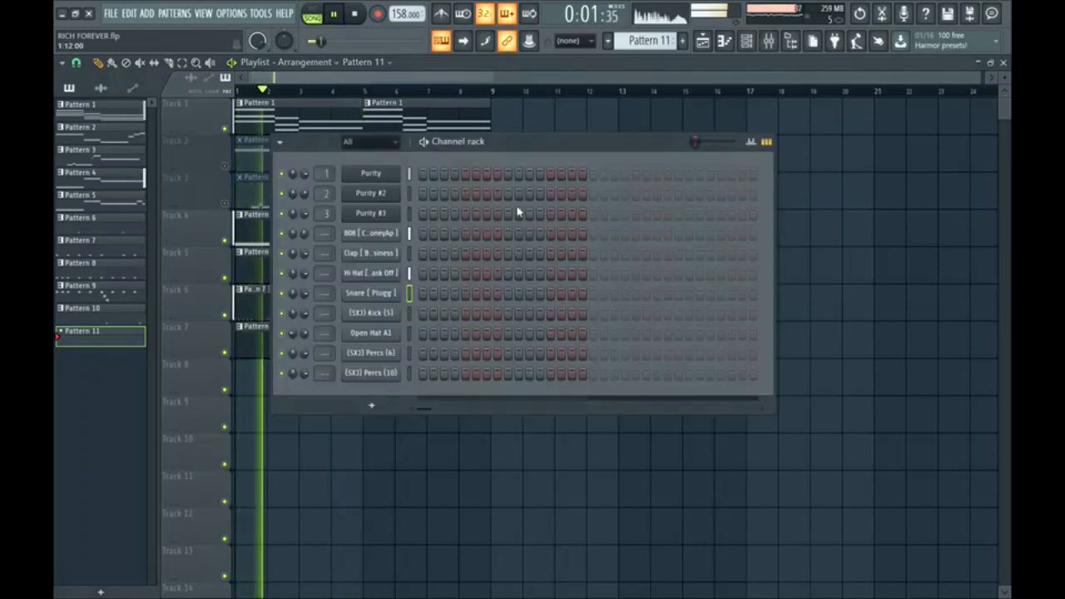
left_click(572, 293)
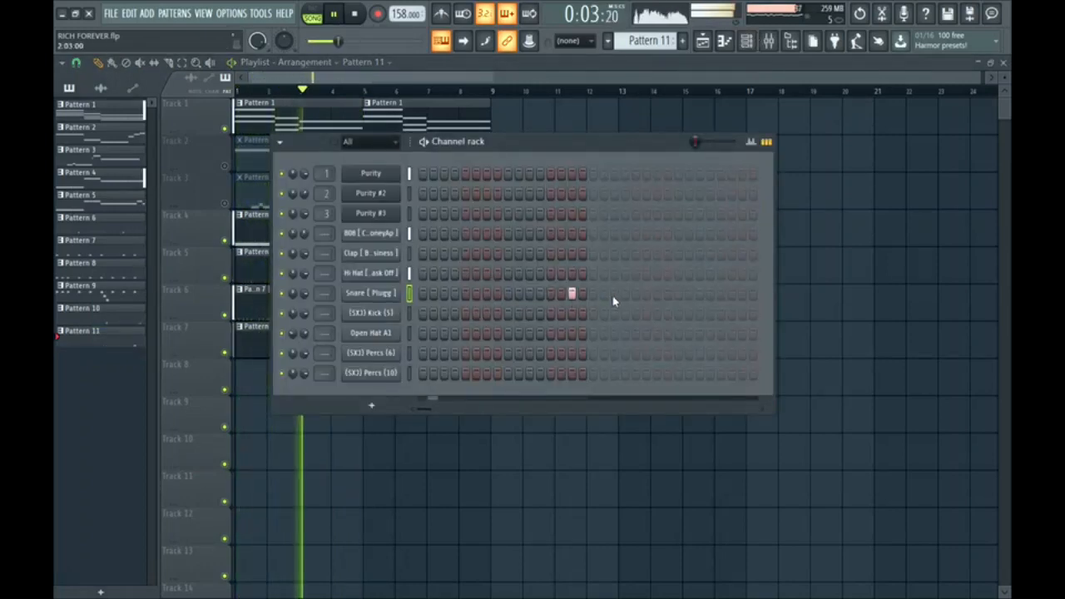
left_click(614, 293)
left_click(746, 41)
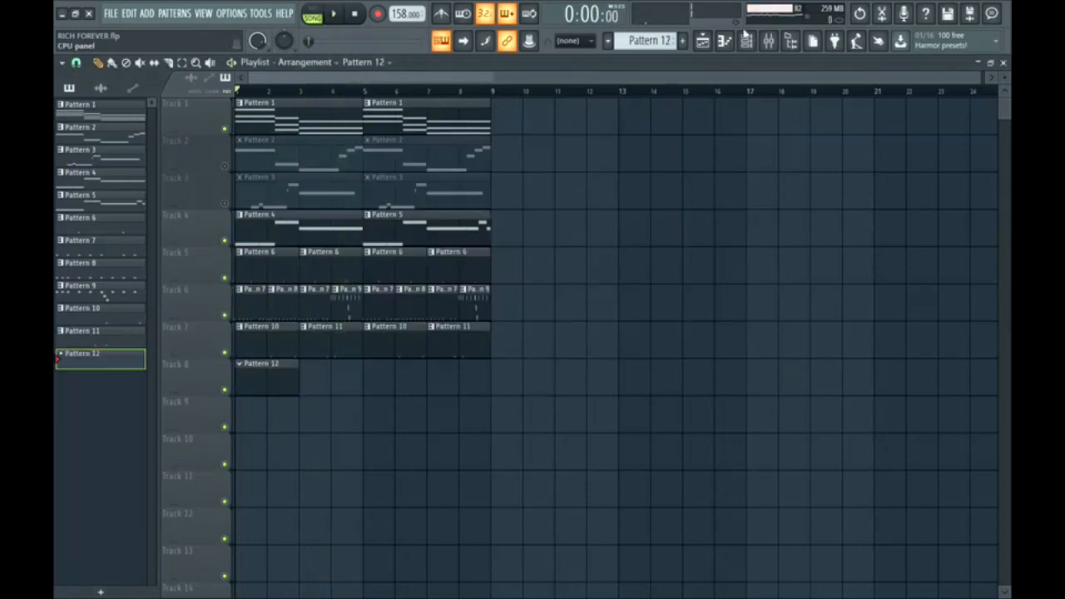
Add a (SXJ) Percs (6) hit on step 3 of Pattern 12 while the song plays
left_click(747, 38)
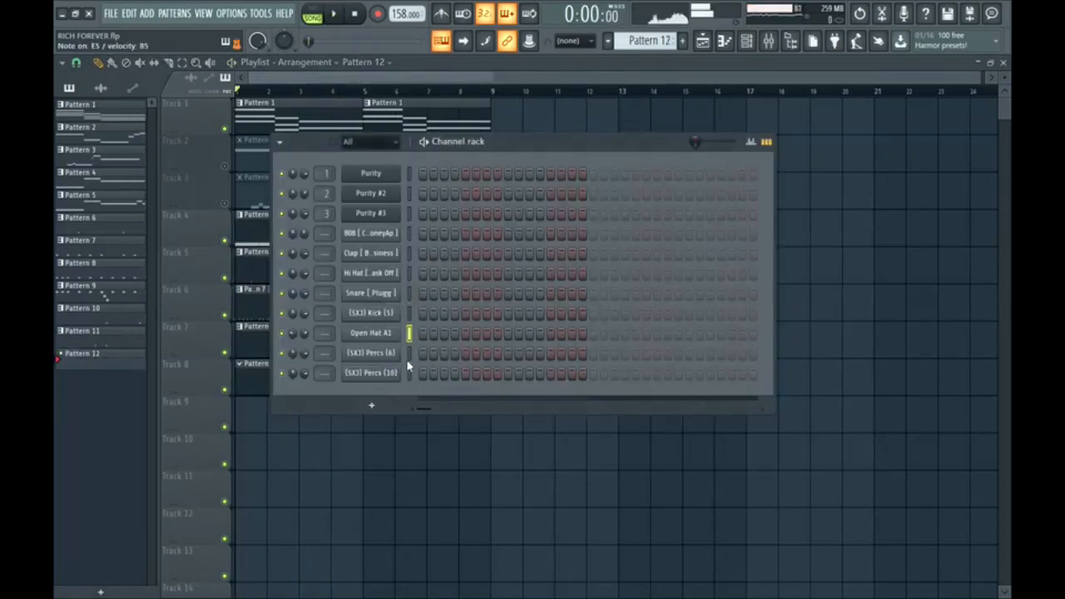
key("space")
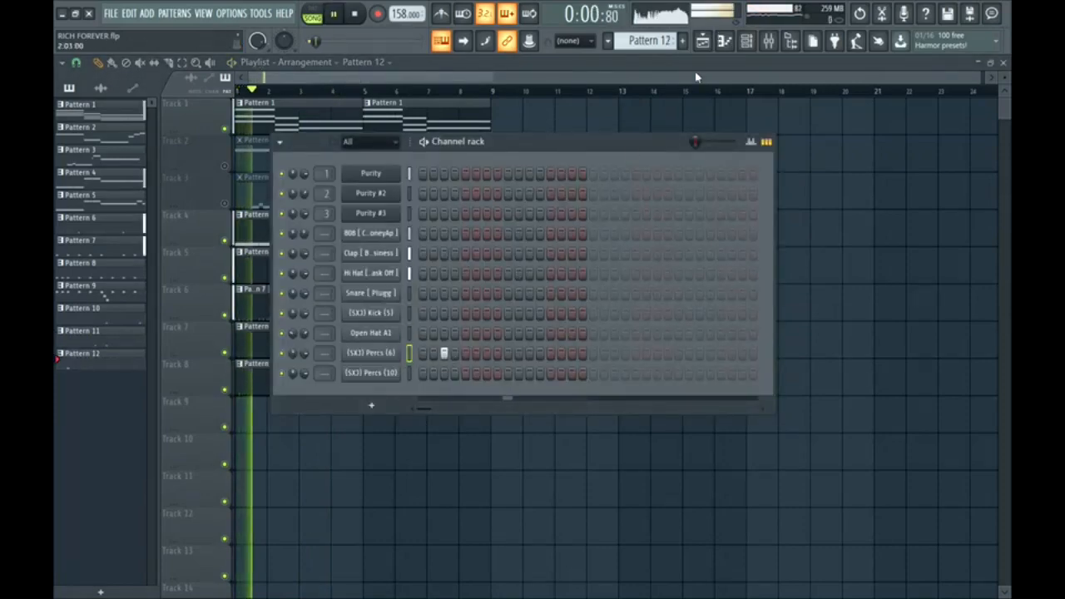
left_click(746, 41)
Create Pattern 13 at bar 3 of Track 8 and add a (SXJ) Percs (6) hit on its step 7
left_click(682, 41)
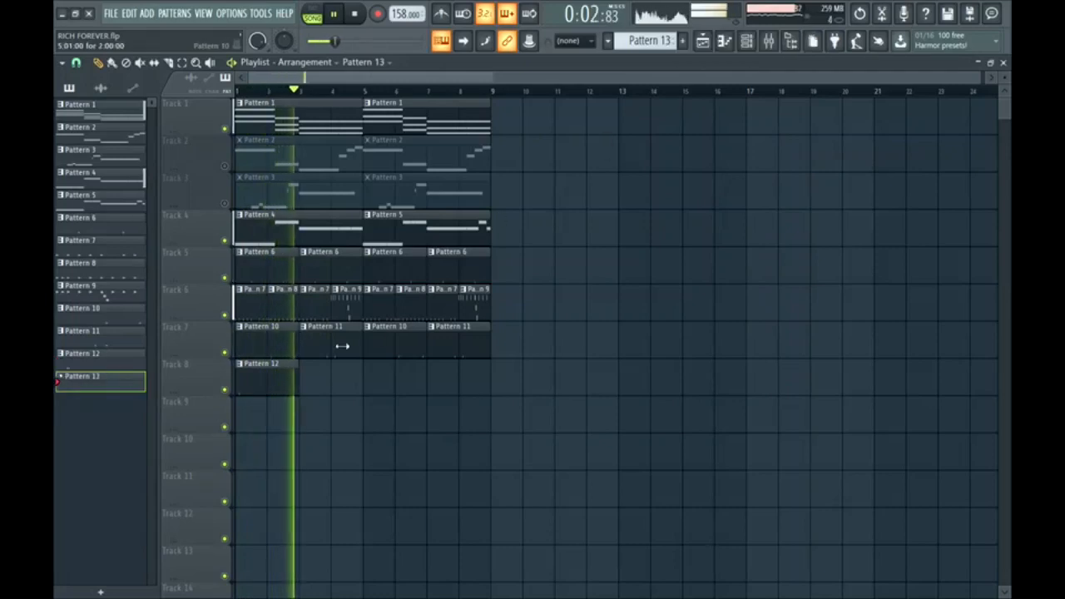
left_click(324, 374)
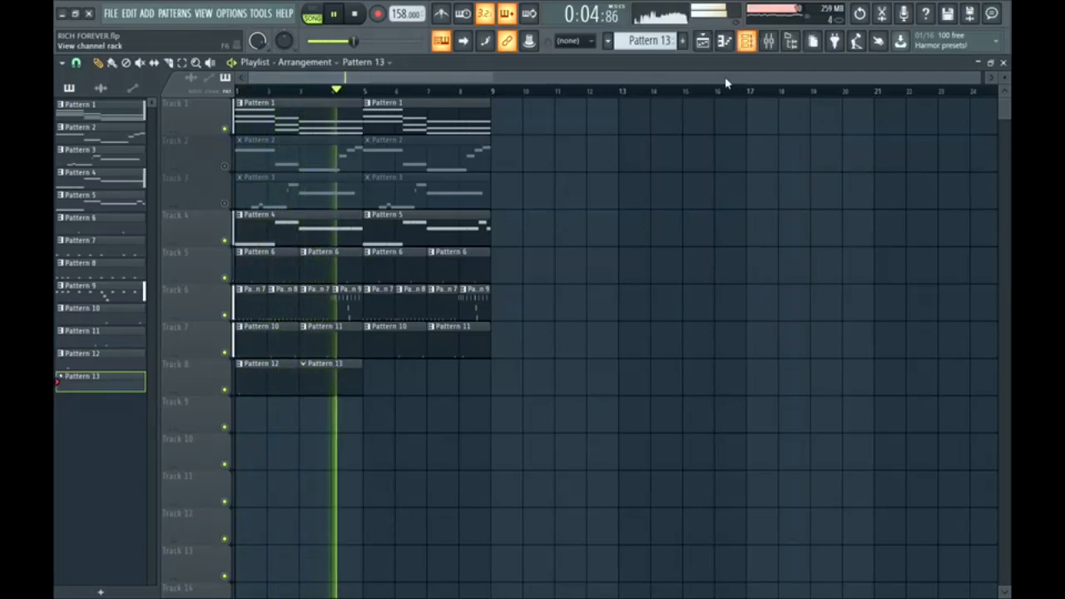
left_click(746, 41)
left_click(487, 353)
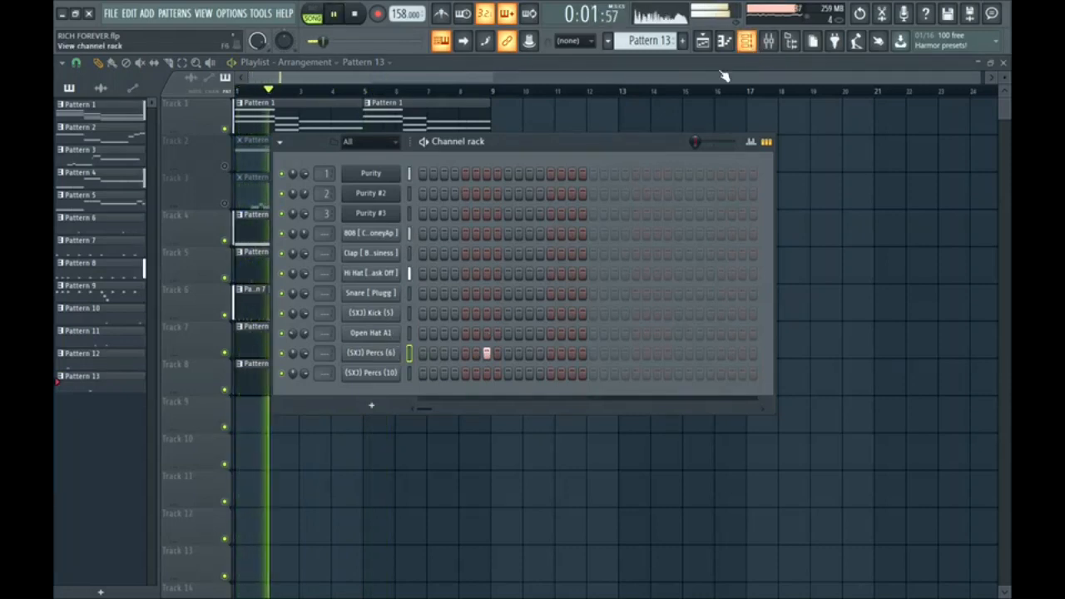
Repeat Pattern 12 at bar 5 and Pattern 13 at bar 7 of Track 8
key("F6")
left_click_drag(372, 364, 397, 363)
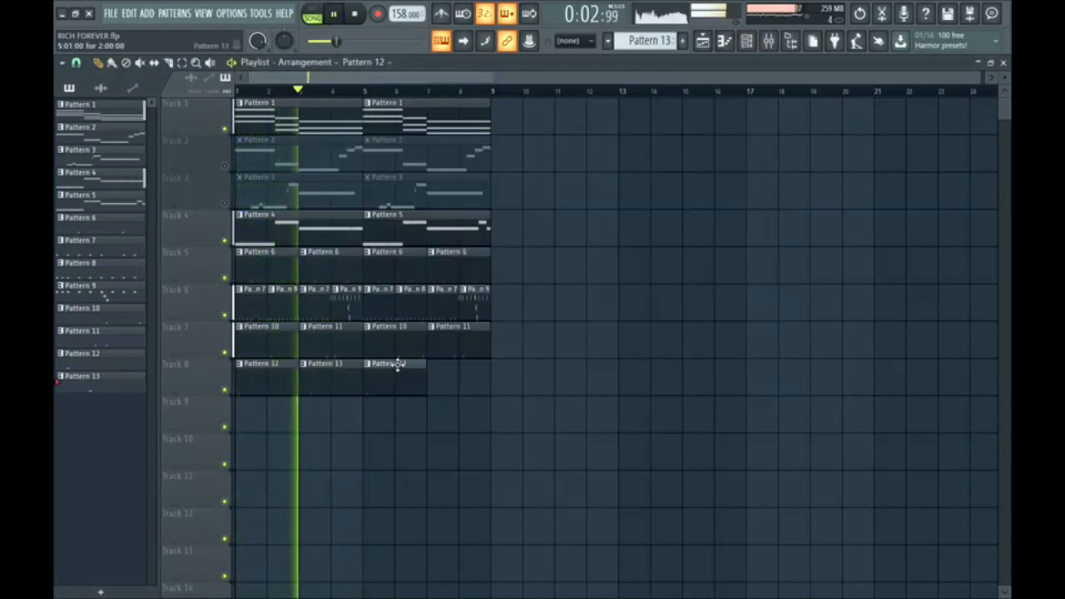
left_click(343, 369)
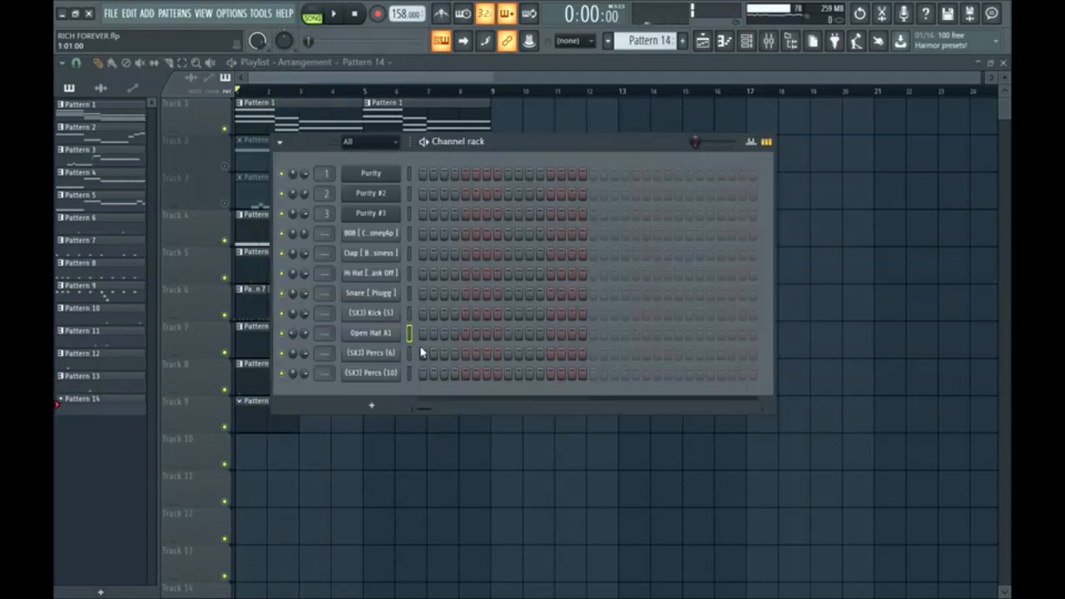
Add an Open Hat A1 hit on step 5 of Pattern 14 and repeat its clip at bars 3, 5 and 7 of Track 9
key("space")
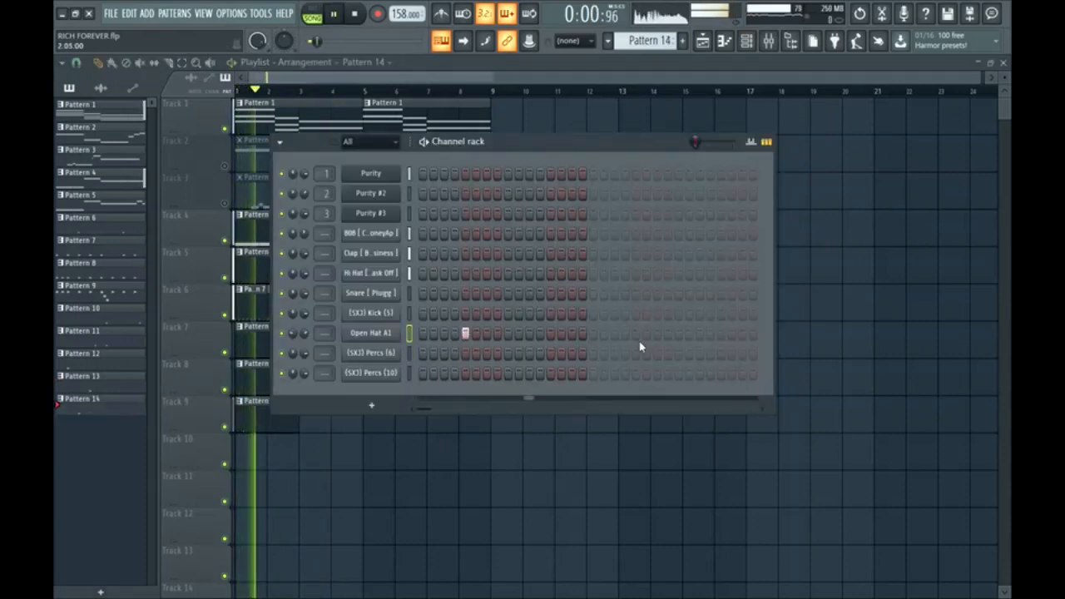
left_click(635, 333)
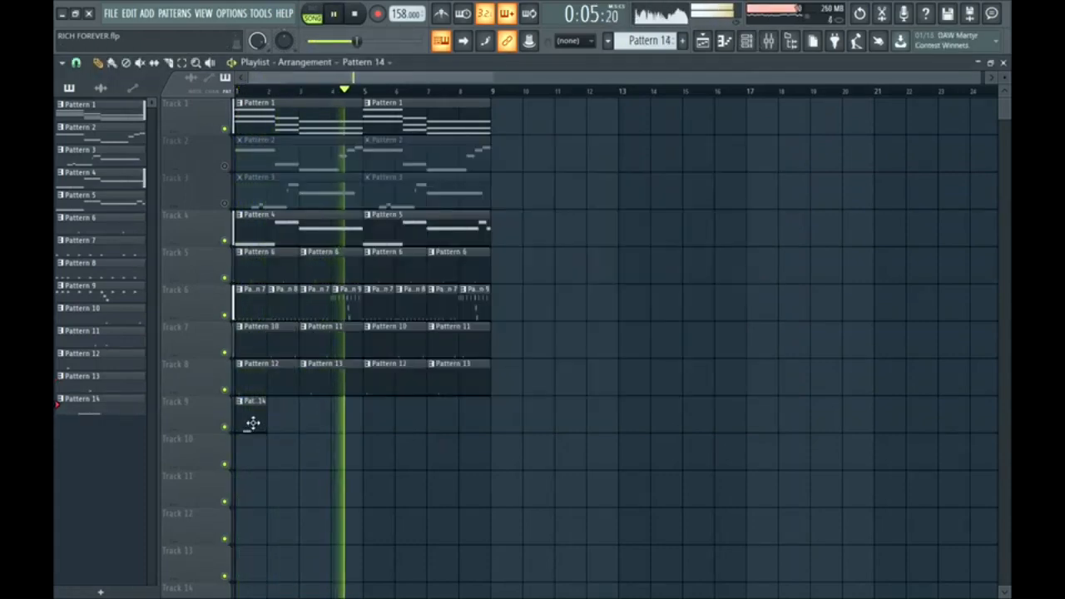
left_click(306, 420)
left_click(371, 426)
left_click(434, 421)
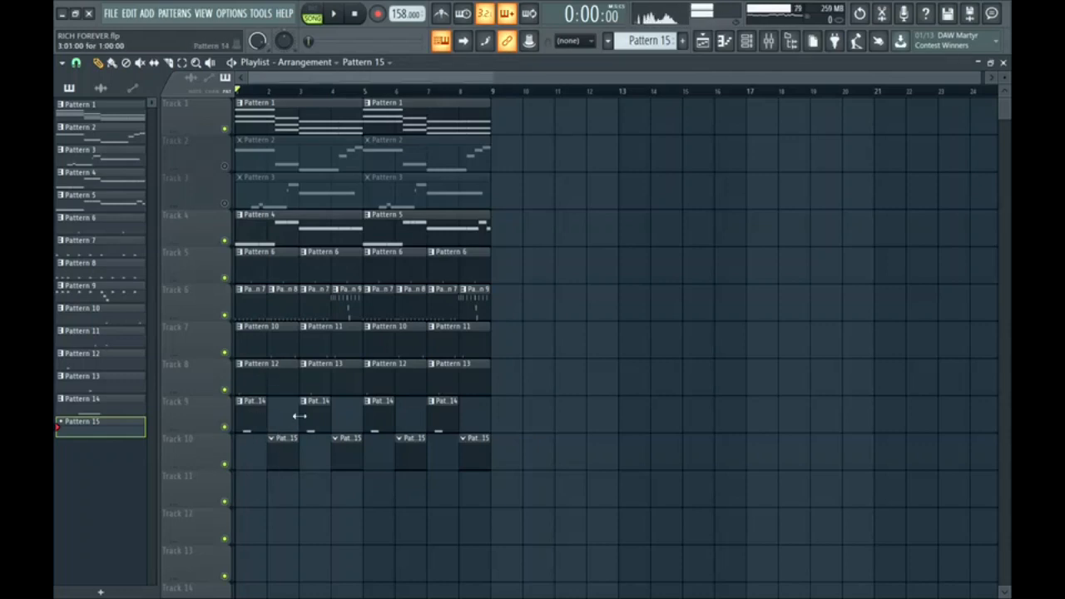
Add a (SXJ) Percs (10) hit on step 13 of Pattern 15 during playback
left_click(752, 43)
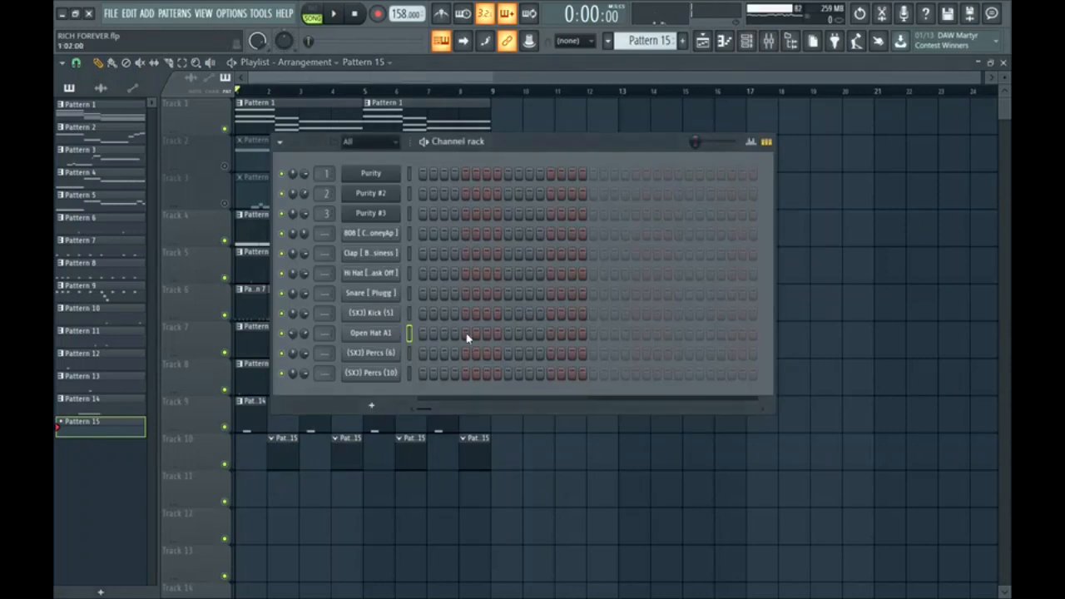
key("space")
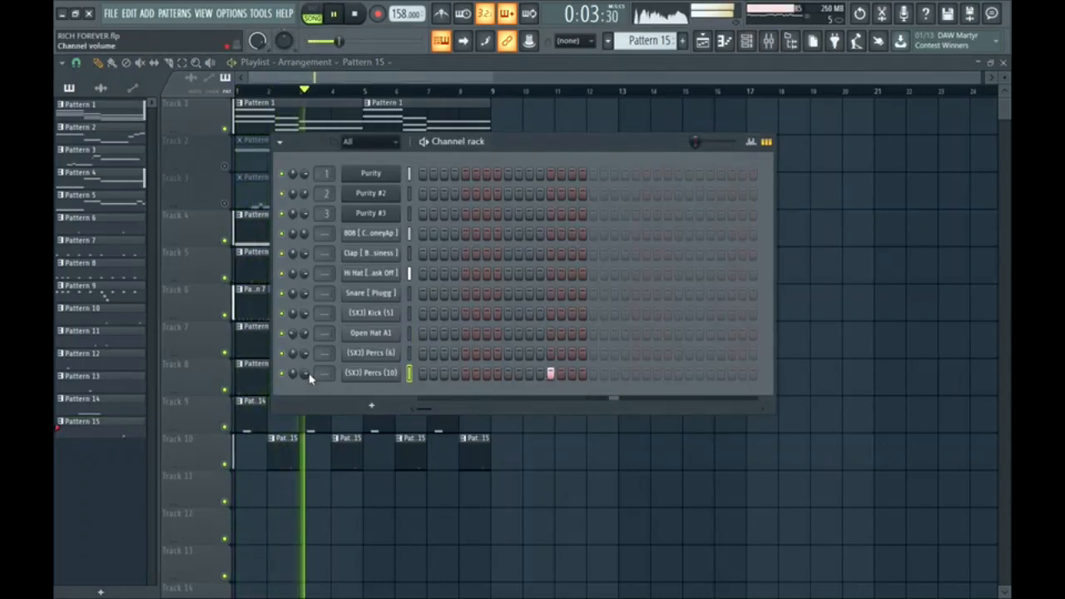
left_click(752, 43)
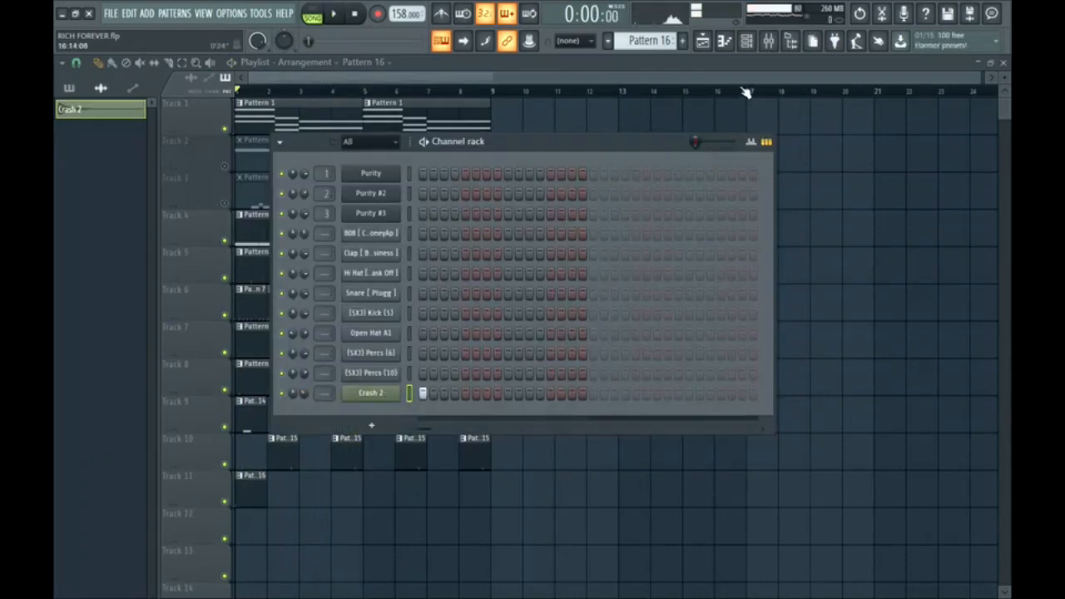
Play back the arrangement to check the Crash 2 hit of Pattern 16 at bar 1 of Track 11
key("space")
left_click(752, 43)
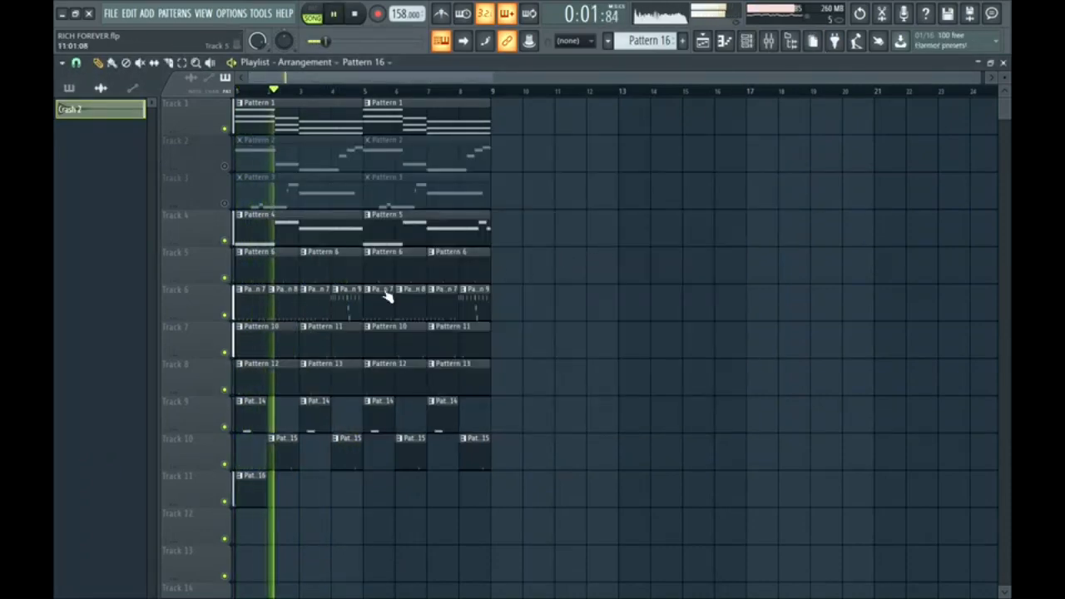
key("space")
Create Pattern 17 at bar 1 of Track 12 with (SXJ) Kick (5) hits on steps 1, 13 and 21
left_click(682, 40)
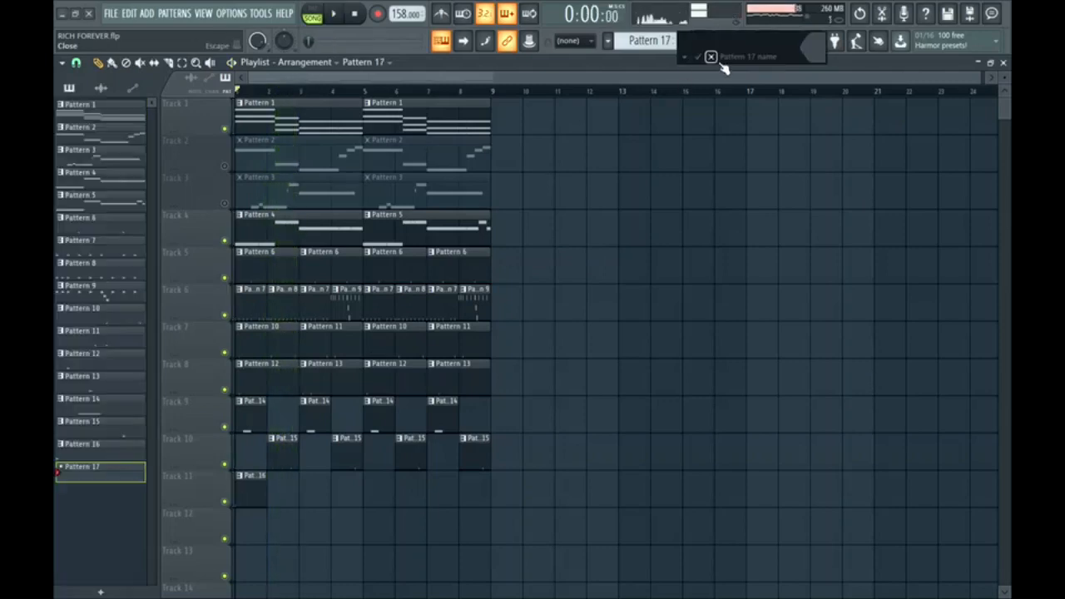
left_click(712, 57)
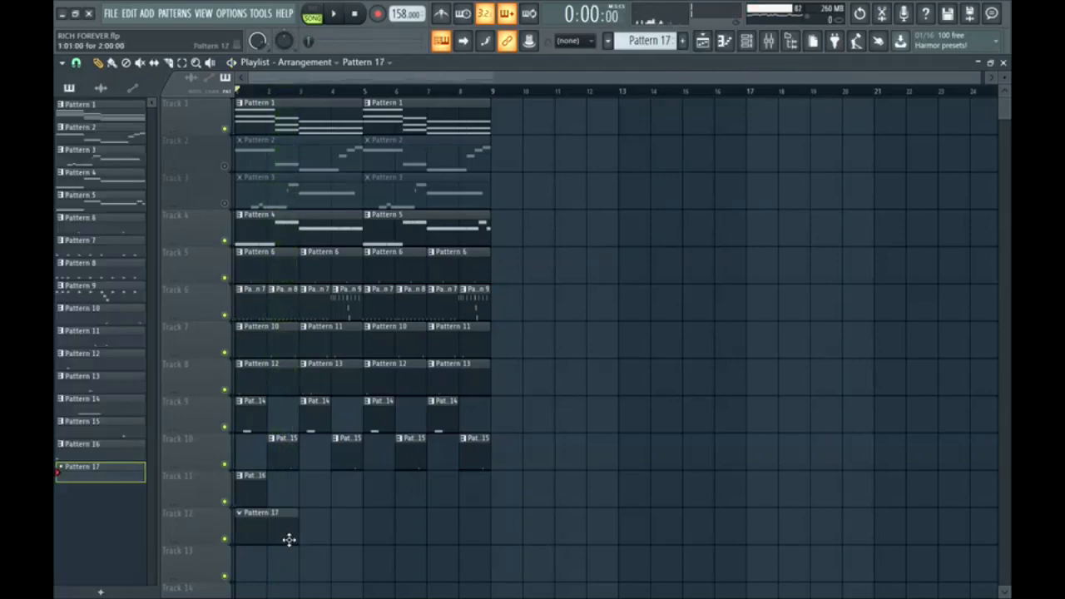
key("F6")
key("space")
left_click(550, 313)
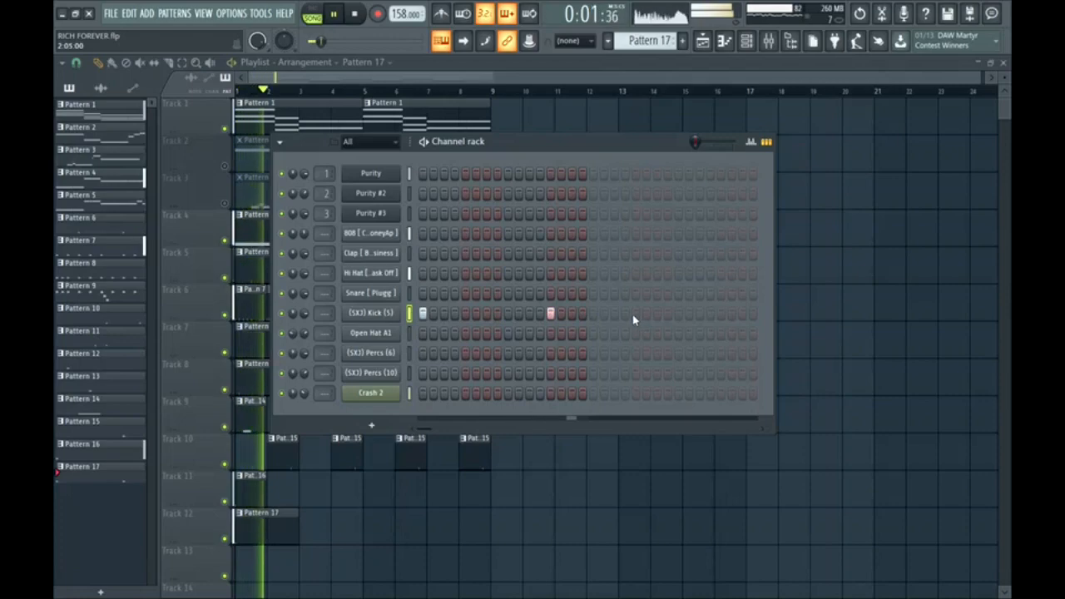
left_click(636, 313)
key("F6")
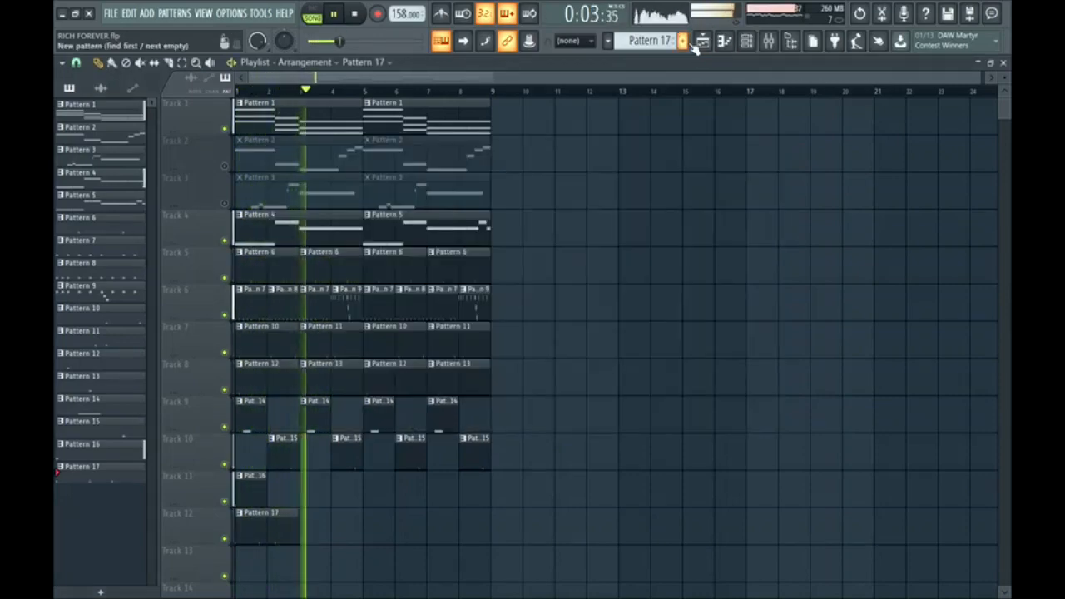
Create Pattern 18 and place it at bar 3 of Track 12 as a two-bar clip
left_click(682, 40)
left_click(708, 56)
scroll(478, 334, "down", 2)
left_click(313, 453)
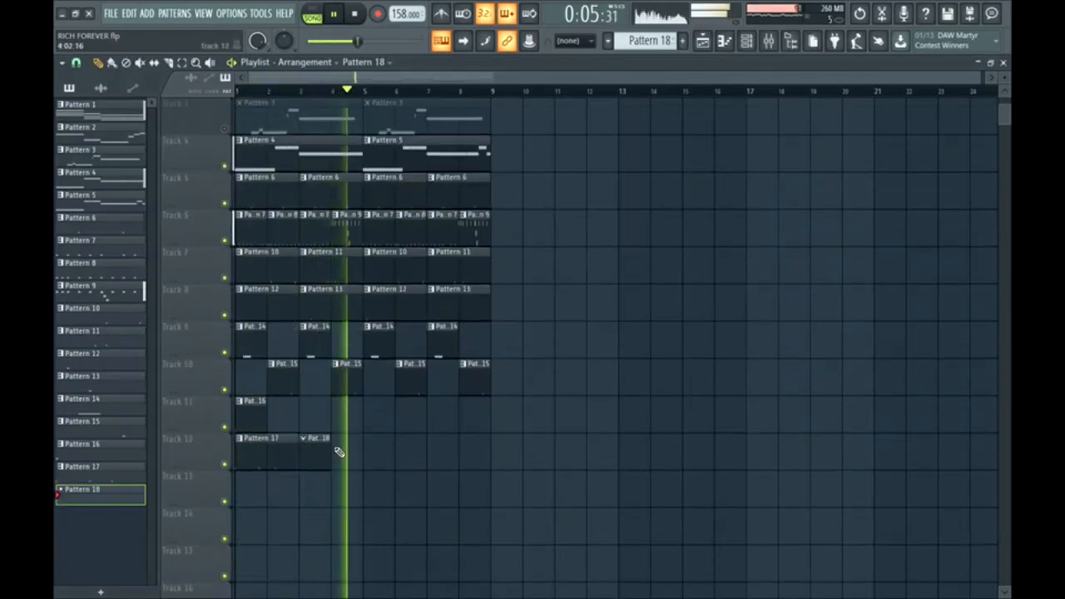
left_click(338, 450)
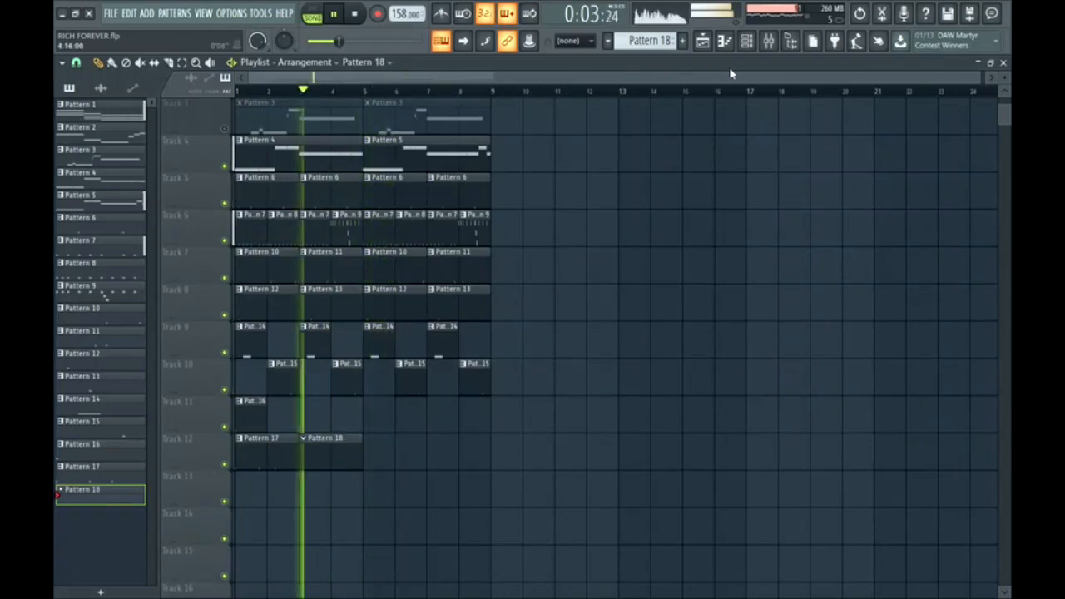
Add (SXJ) Kick (5) hits on steps 1, 21 and 27 of Pattern 18
key("space")
key("F6")
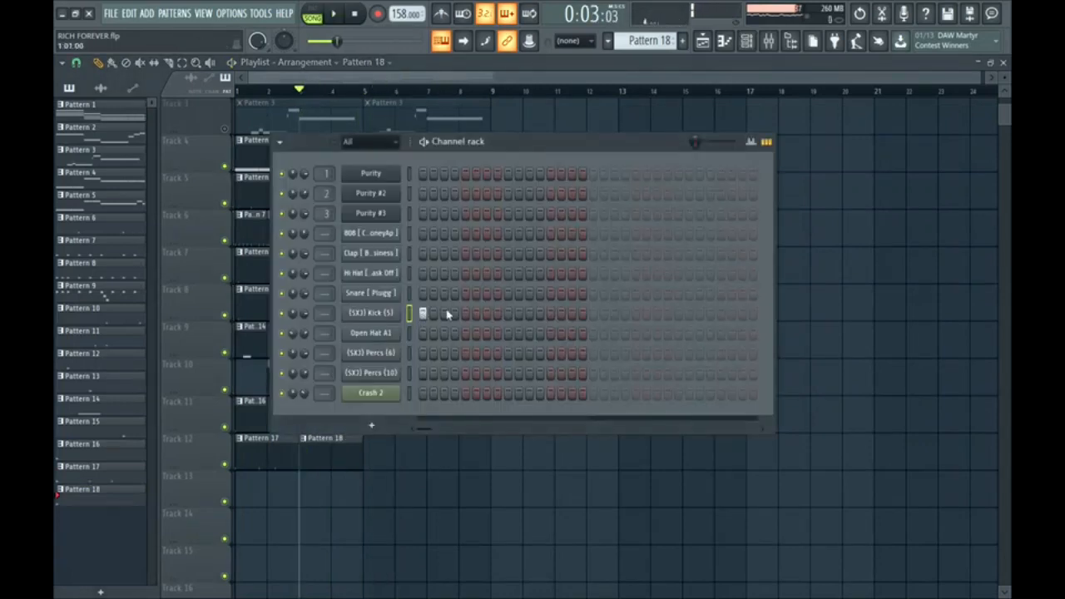
key("space")
left_click(636, 313)
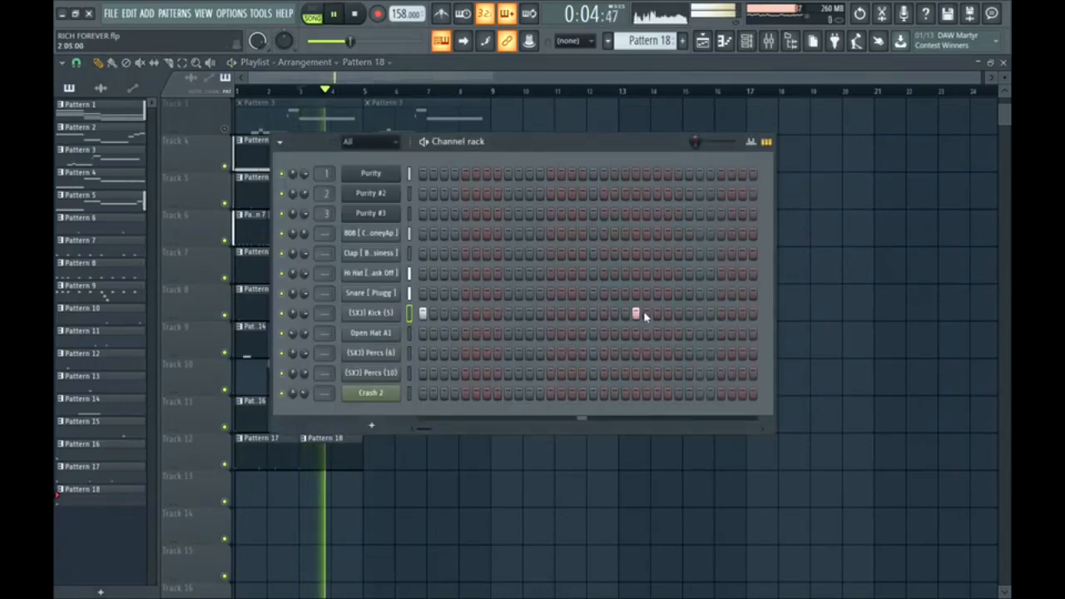
left_click(701, 314)
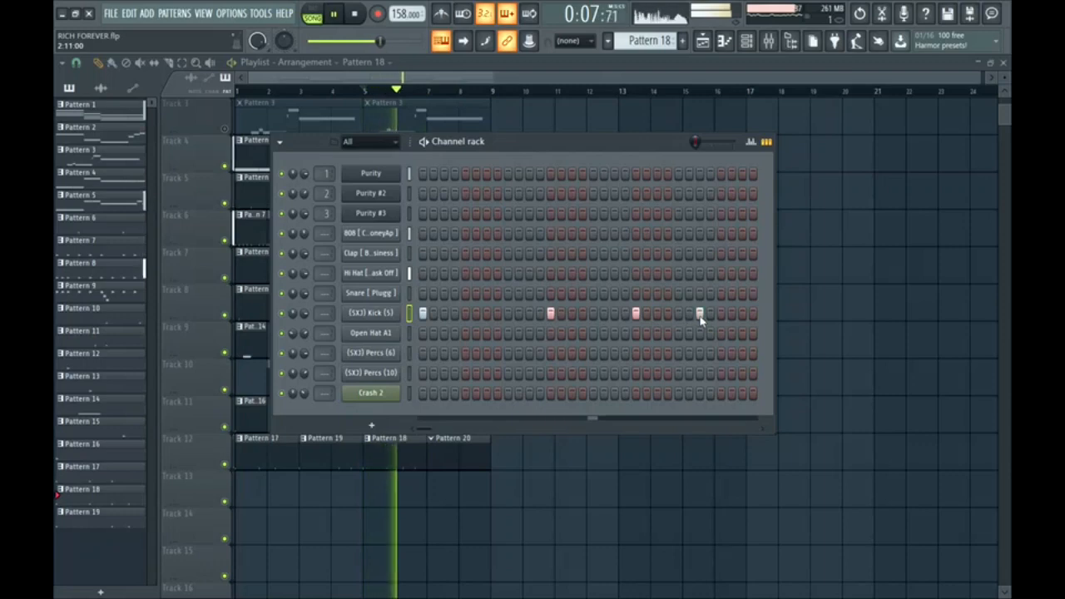
Replace Pattern 18's step 27 kick with hits on steps 25 and 31, and save the project
key("space")
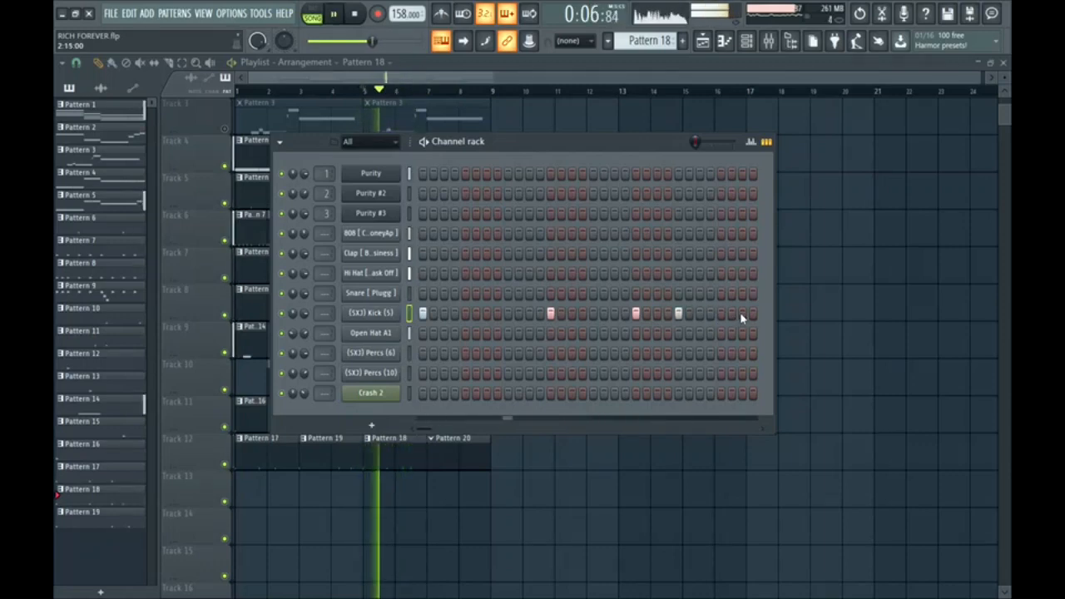
left_click(741, 314)
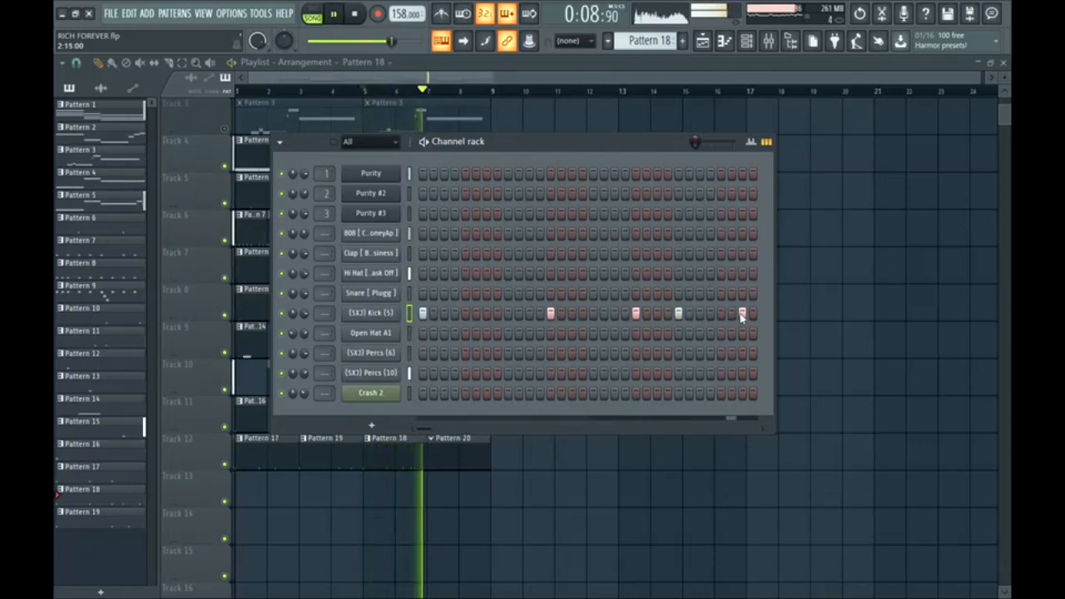
key("space")
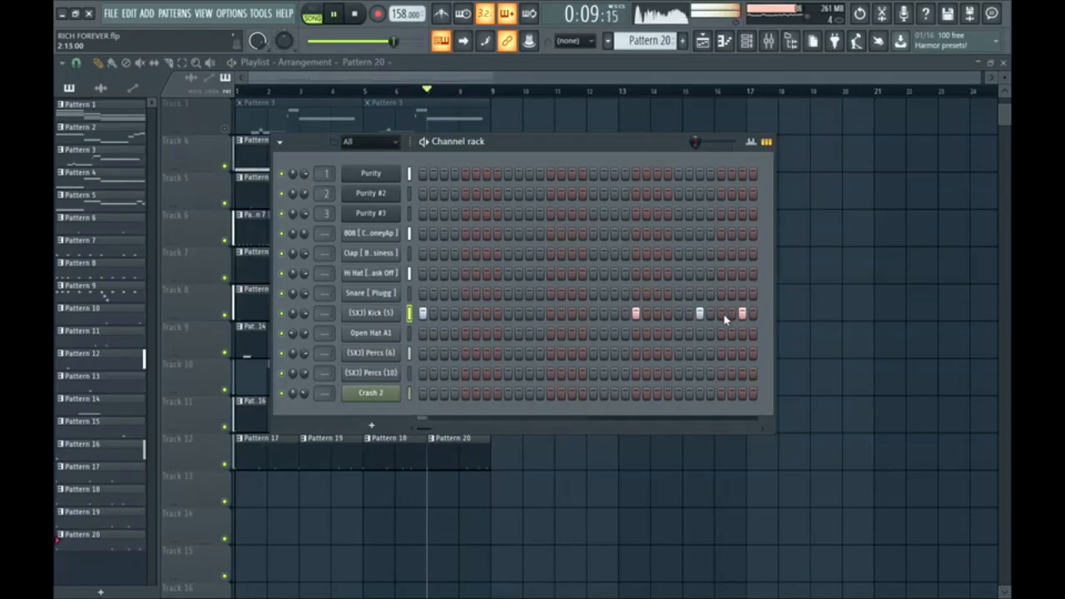
key("ctrl+s")
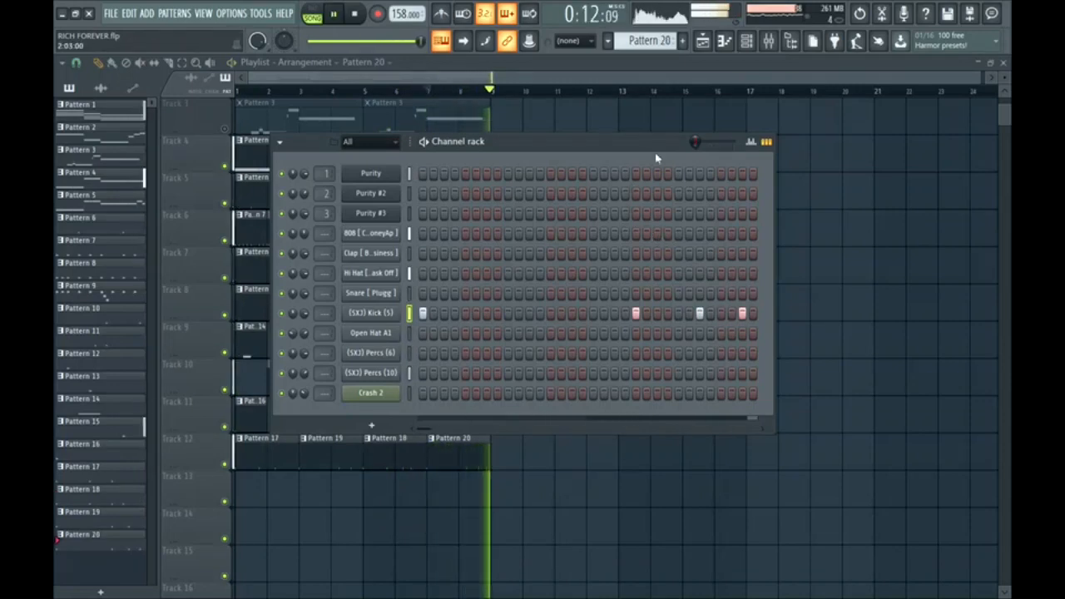
Unmute Track 2 and Track 3 in the playlist and play back the full arrangement
key("F6")
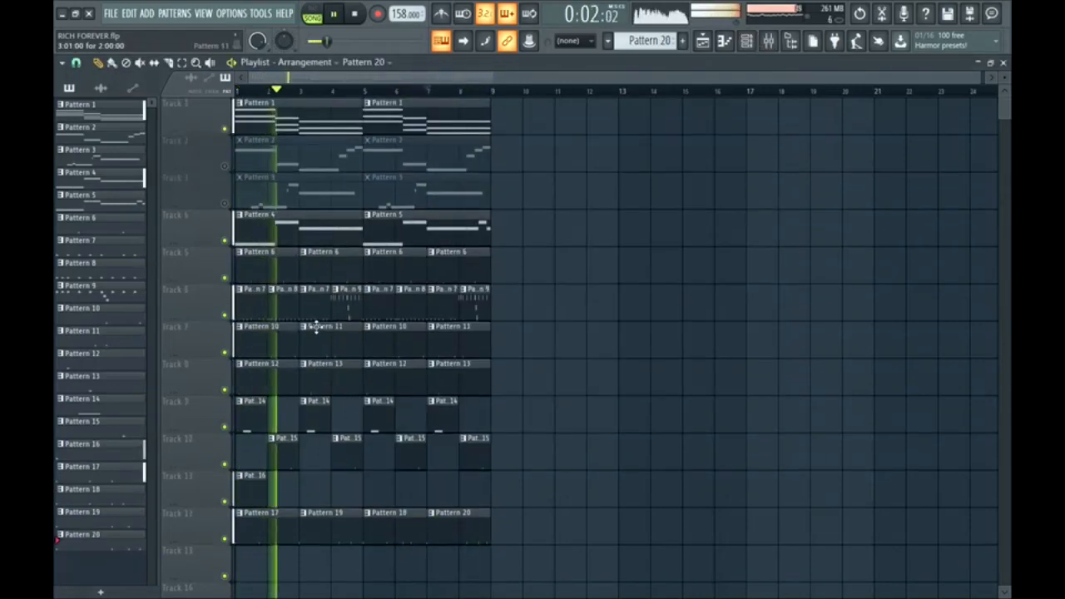
key("space")
scroll(254, 157, "up", 1)
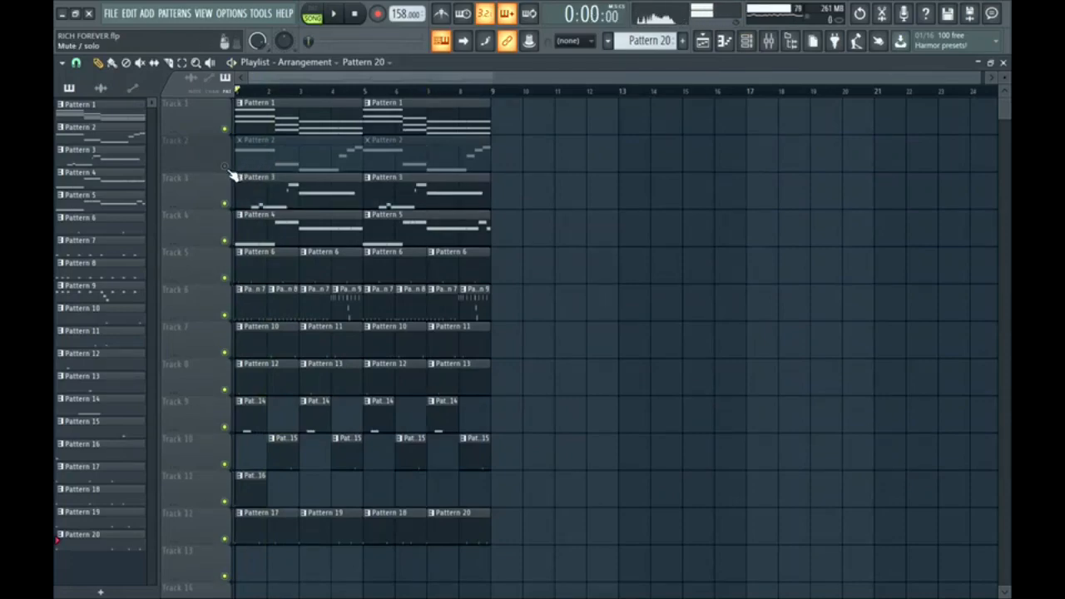
left_click(226, 167)
key("space")
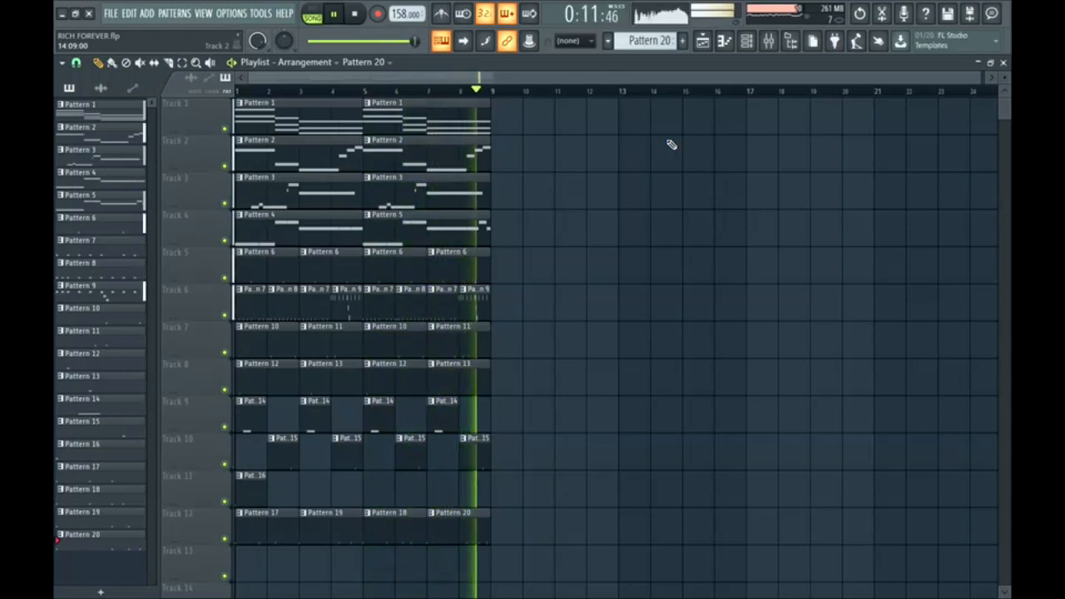
key("space")
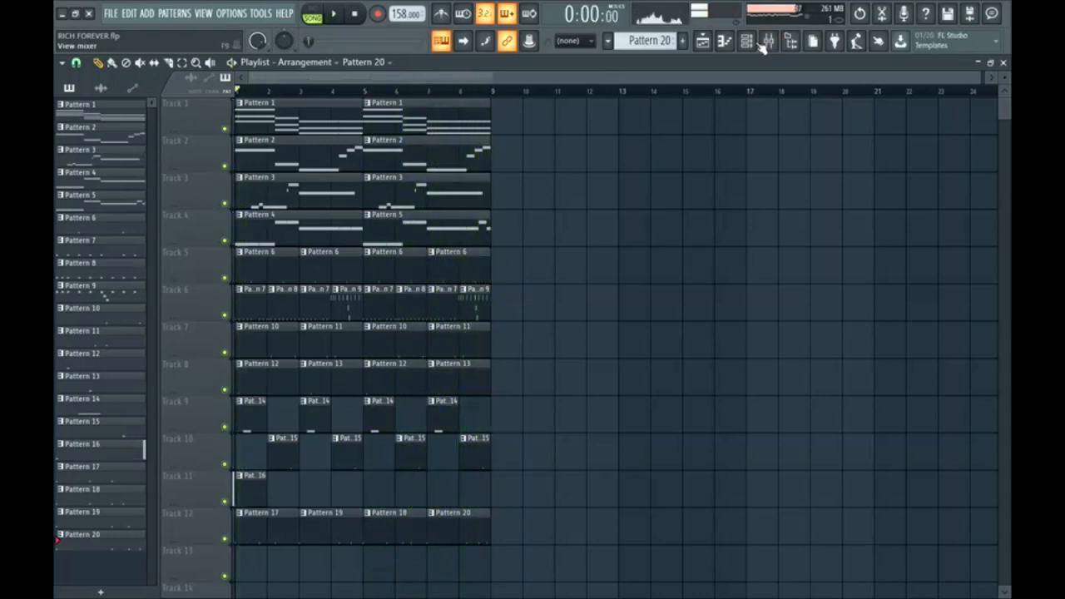
Route the 808, drum and crash channels to consecutive mixer tracks starting at Insert 4
left_click(746, 41)
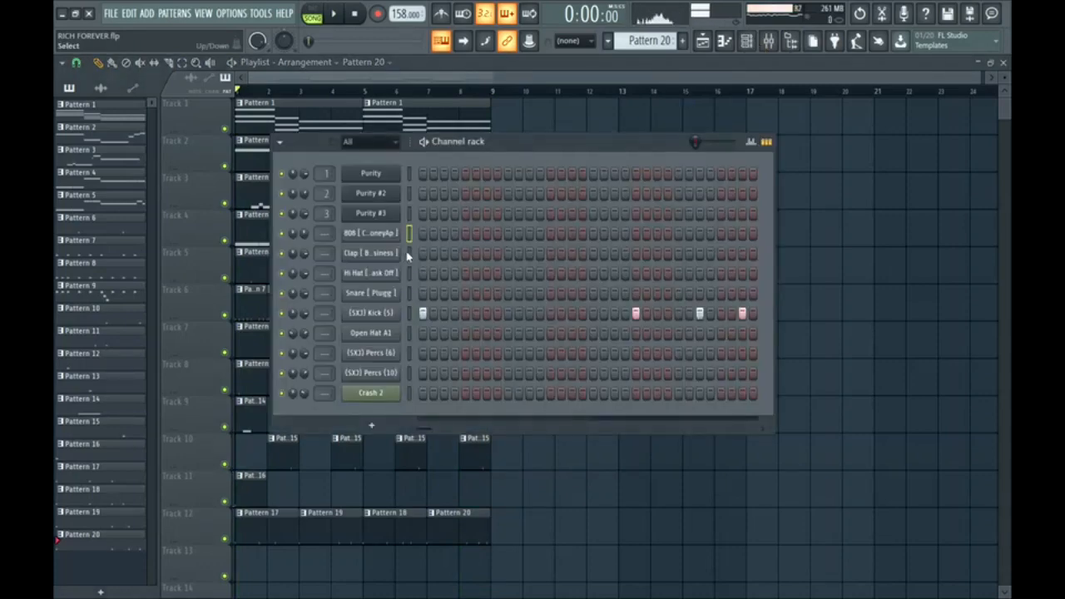
key("F9")
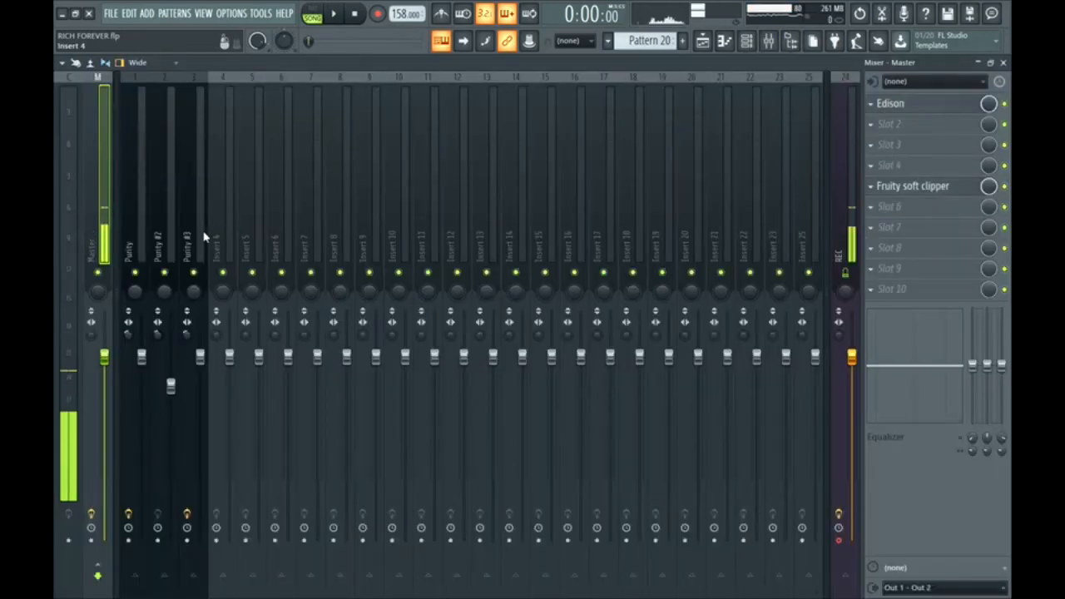
left_click(226, 217)
right_click(238, 73)
mouse_move(333, 180)
left_click(433, 193)
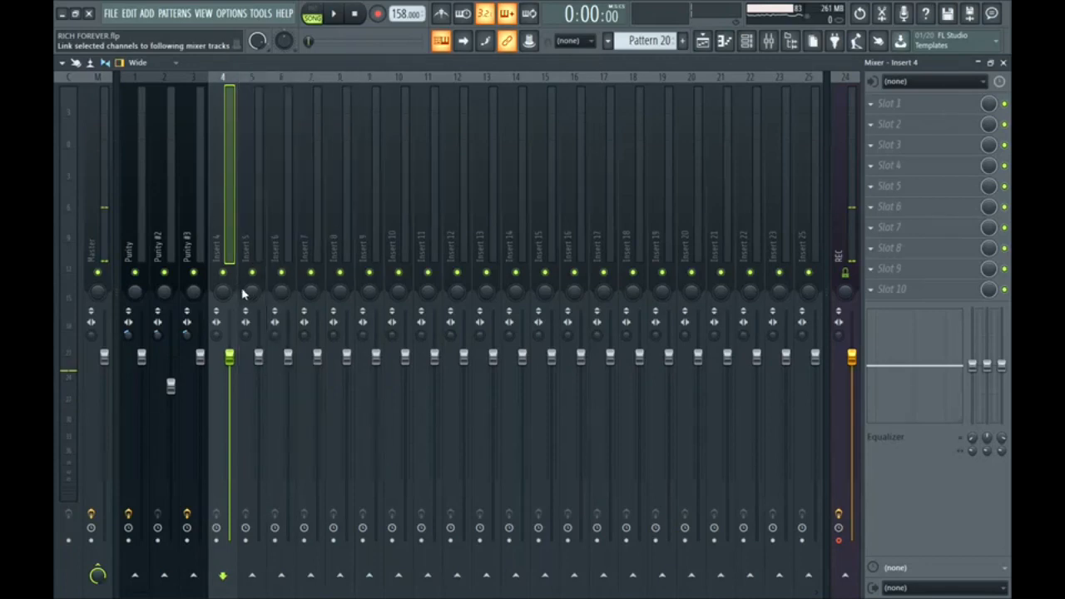
Add Saturation Knob with the Keep Low type to the 808 insert and adjust the insert's stereo separation
left_click(888, 105)
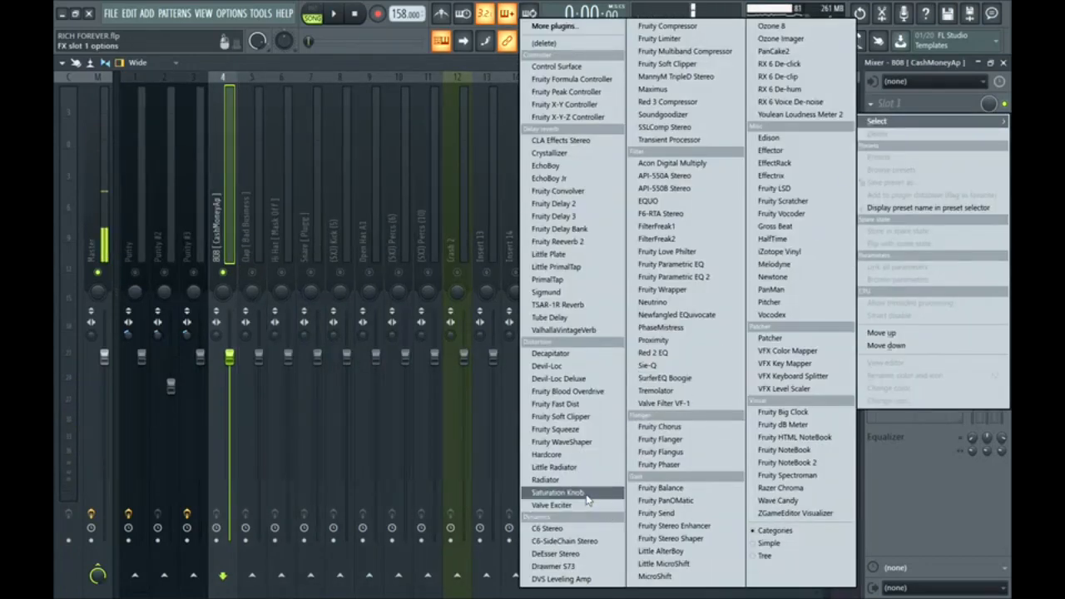
left_click(559, 492)
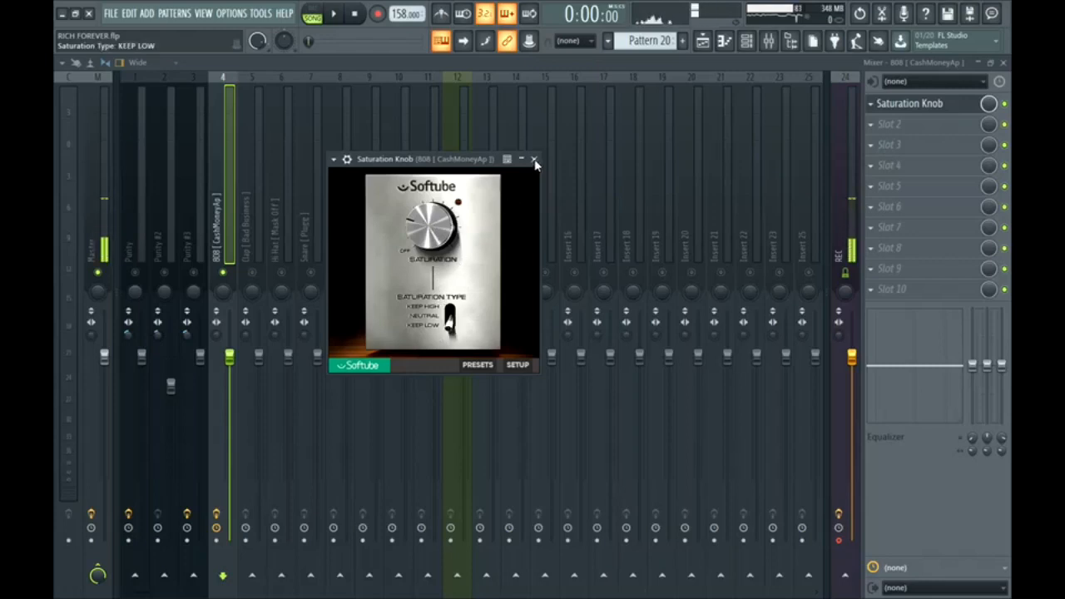
left_click(213, 348)
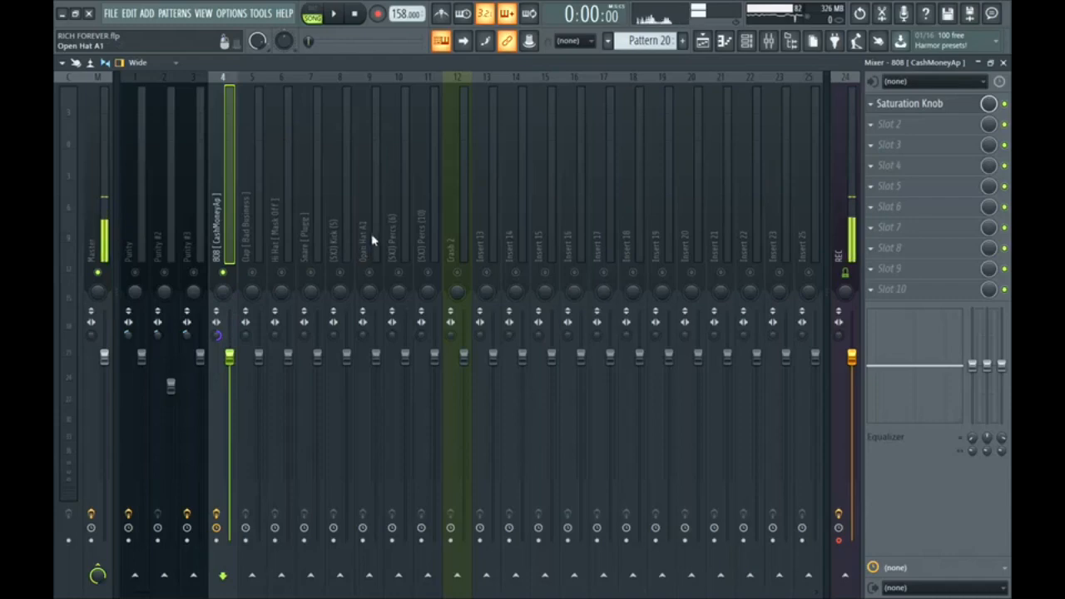
Add Fruity Parametric EQ 2 to the soloed kick insert and boost band 6 by about 2.5 dB near 3015 Hz
left_click(347, 271)
left_click(871, 104)
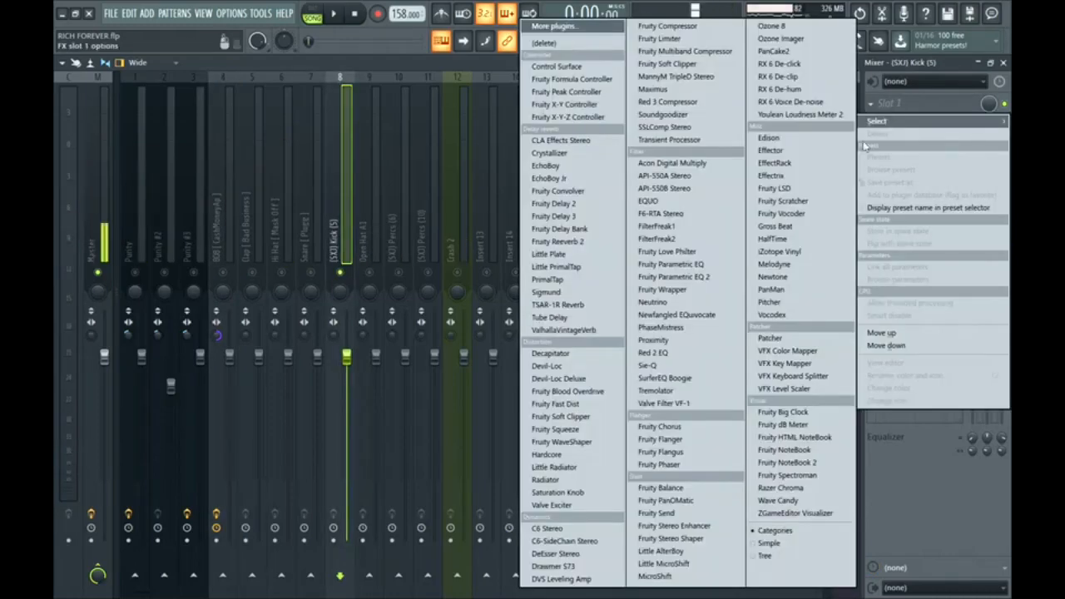
left_click(712, 278)
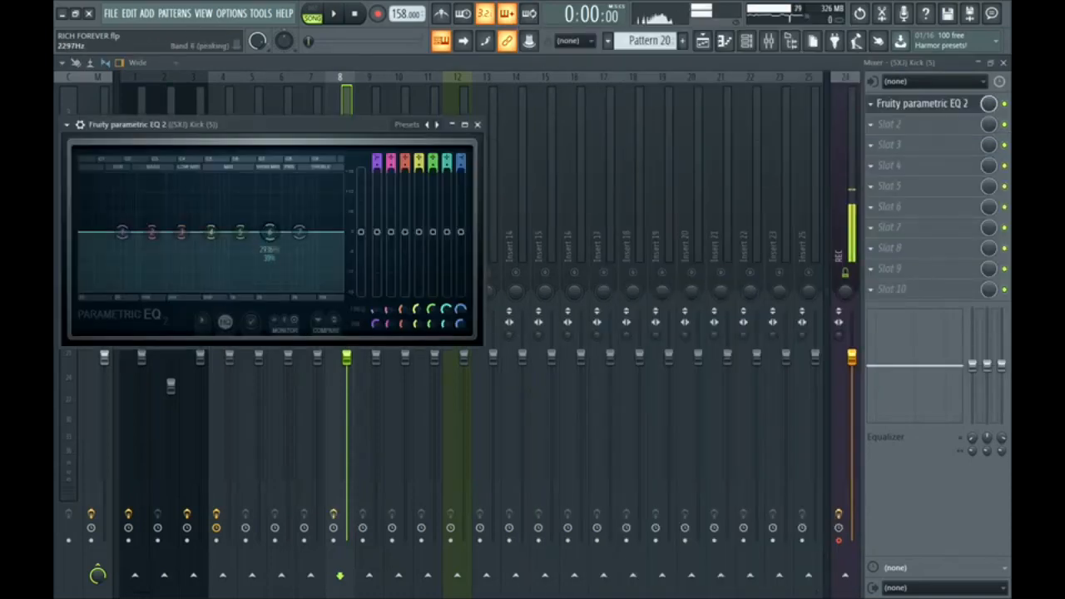
left_click_drag(270, 225, 271, 221)
scroll(271, 221, "down", 4)
key("space")
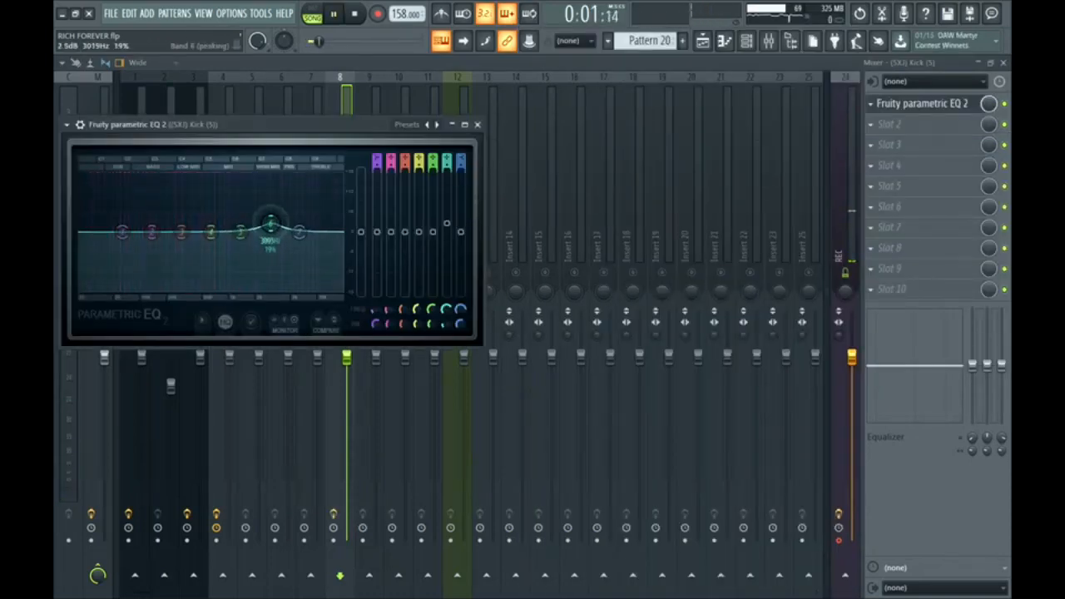
left_click(477, 124)
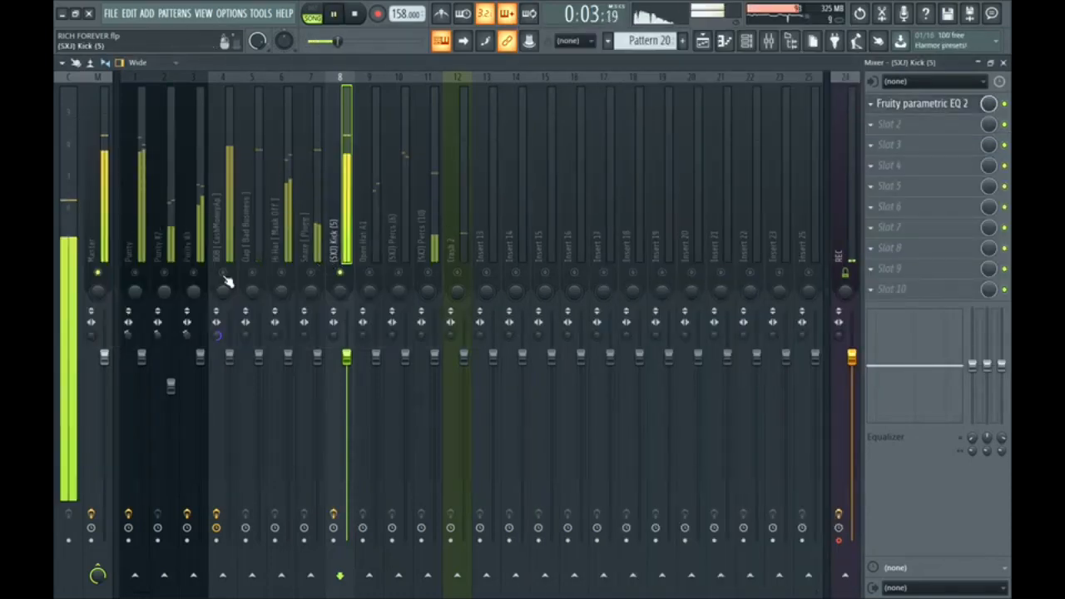
key("space")
Cut the low shelf to -18 on the Clap insert at 90 Hz with a slight high boost, and on the Hi Hat insert
left_click(258, 252)
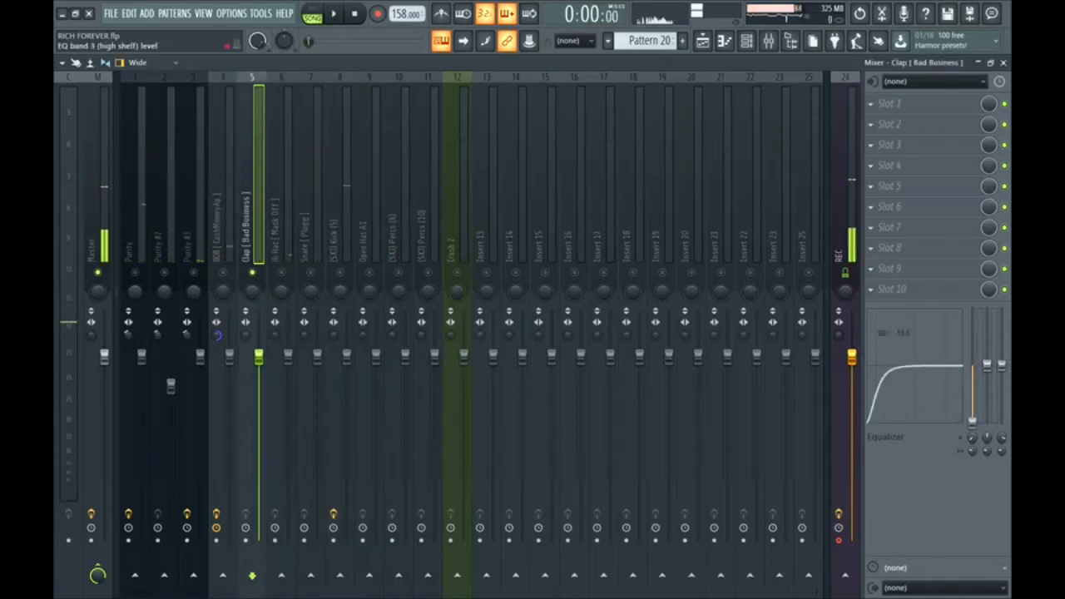
key("space")
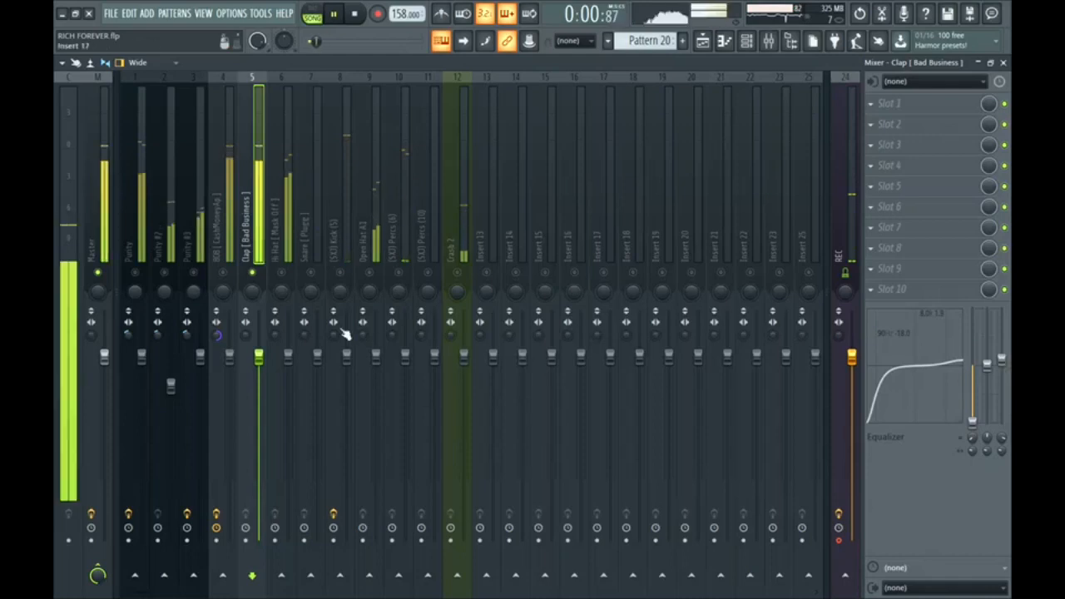
left_click(280, 254)
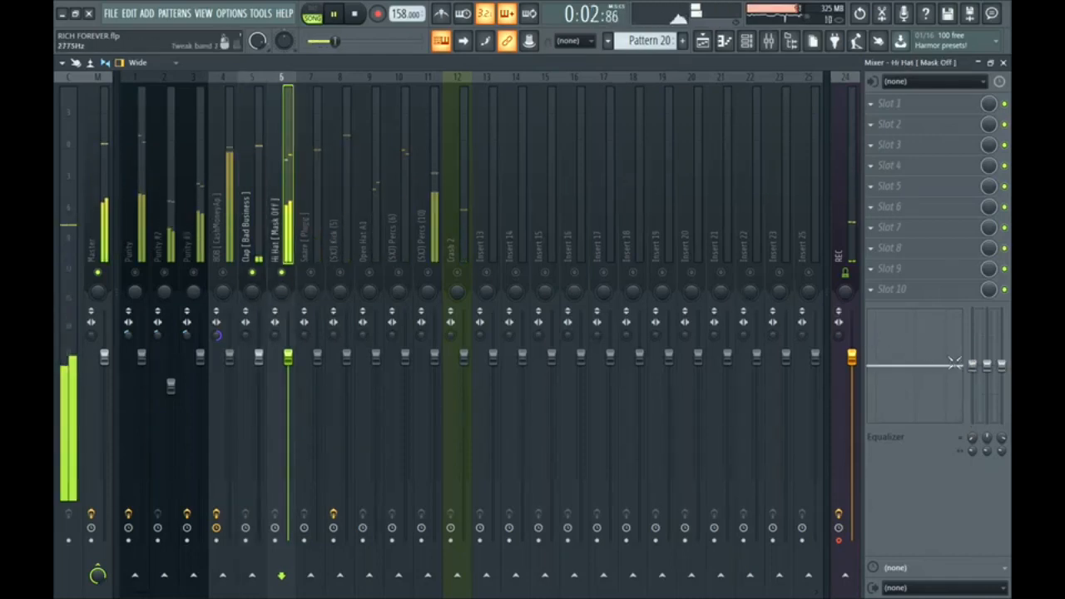
left_click_drag(972, 364, 974, 420)
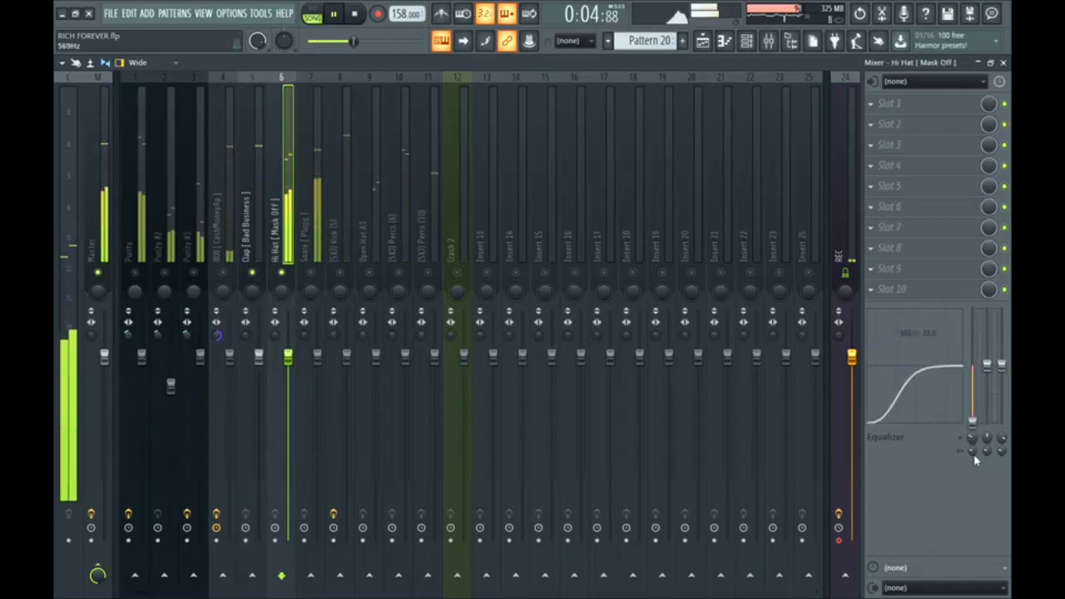
Cut the low shelf to -18 on the Snare and Open Hat A1 inserts, checking them in playback
left_click(324, 233)
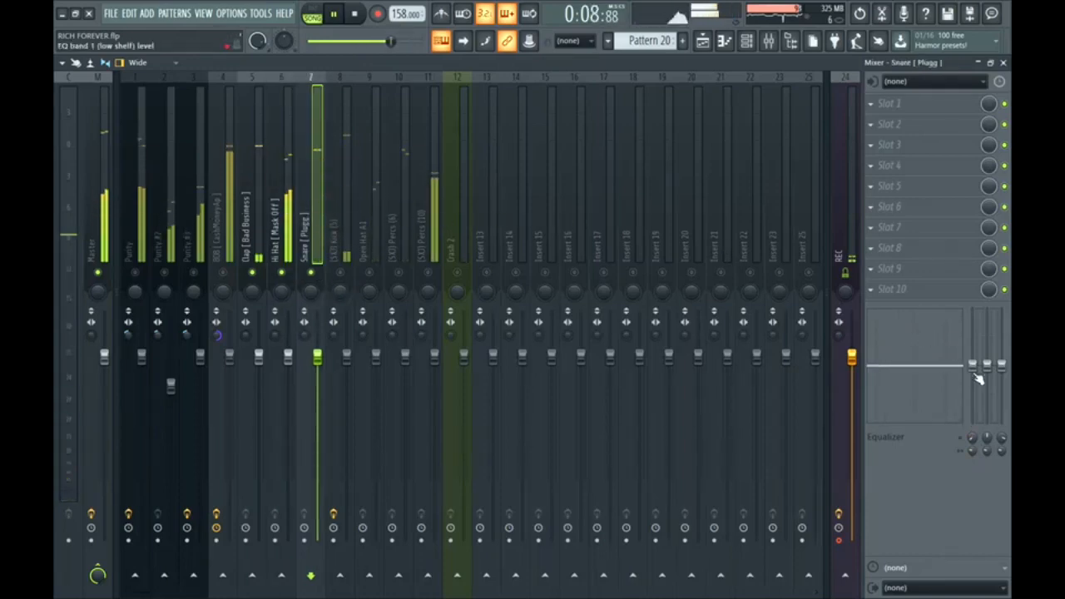
left_click_drag(979, 380, 978, 435)
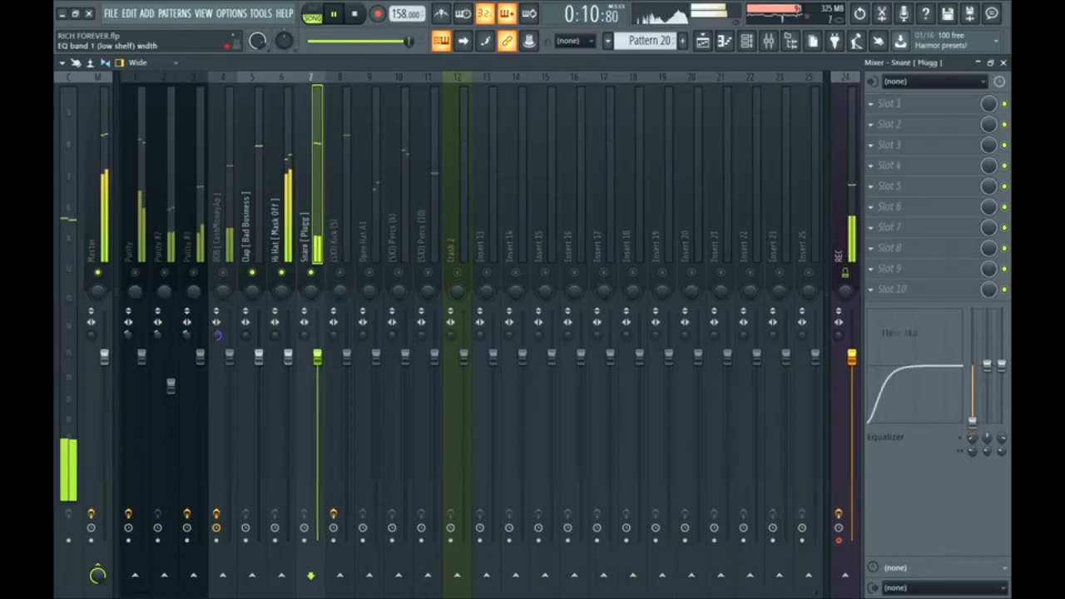
left_click(345, 280)
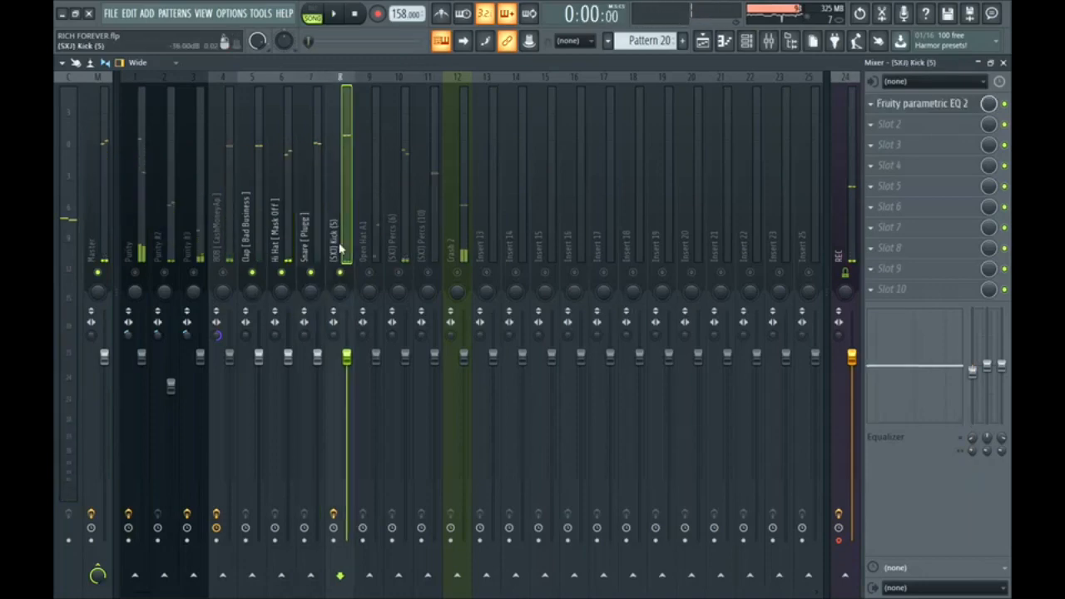
left_click(374, 247)
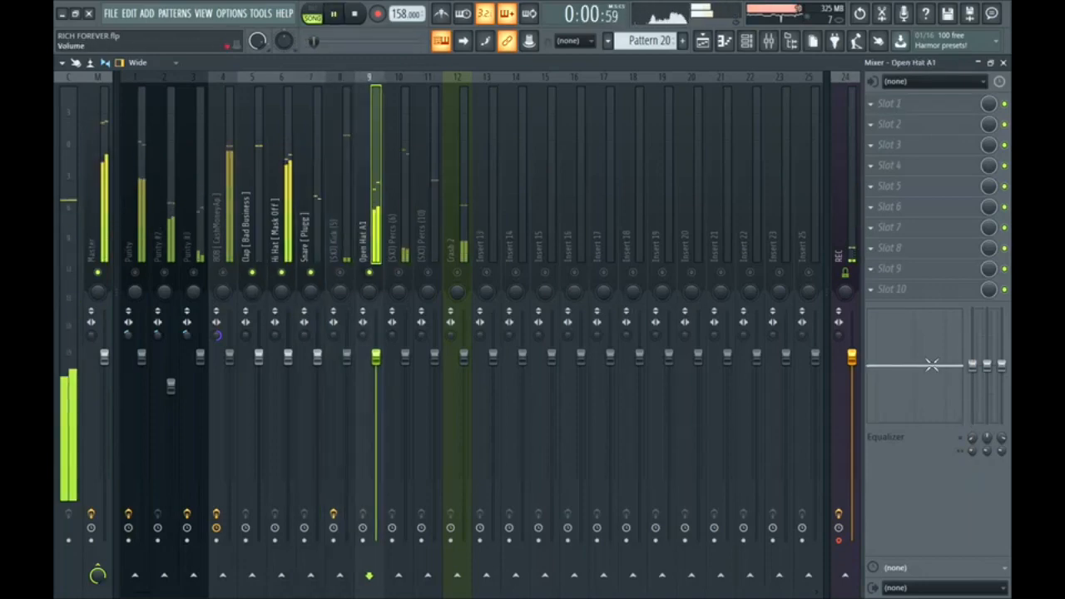
key("space")
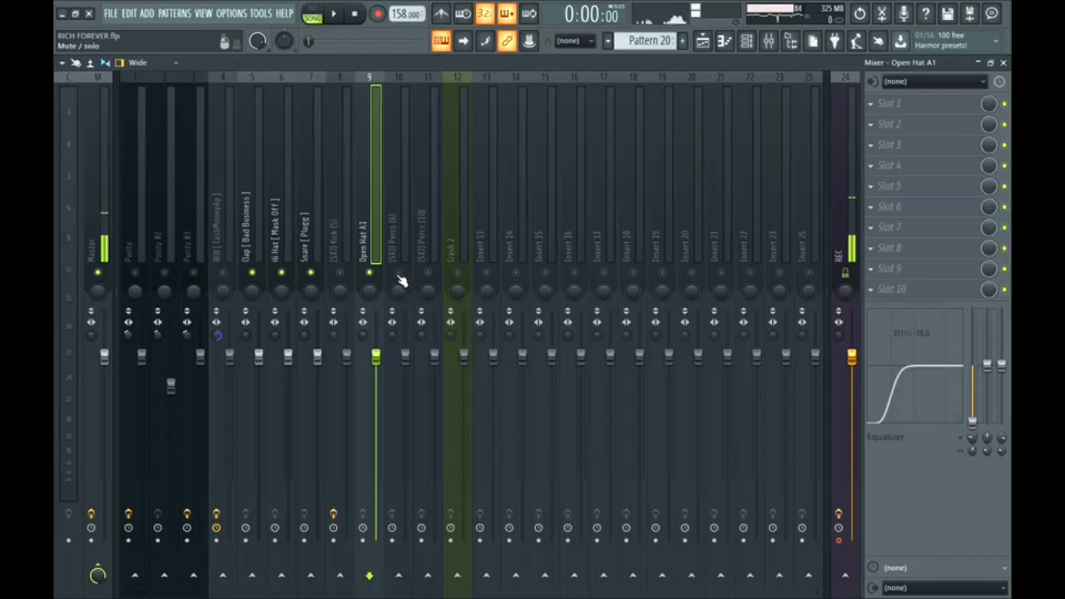
Cut the low shelf to -18 on the (SXJ) Percs (6) and (SXJ) Percs (10) inserts
left_click(406, 239)
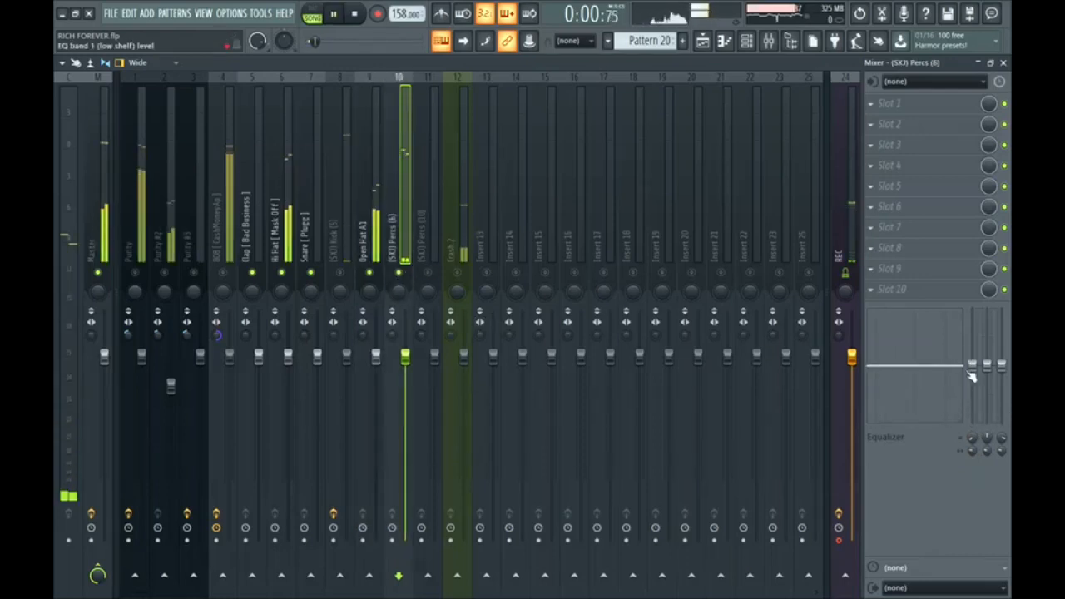
left_click_drag(972, 366, 974, 450)
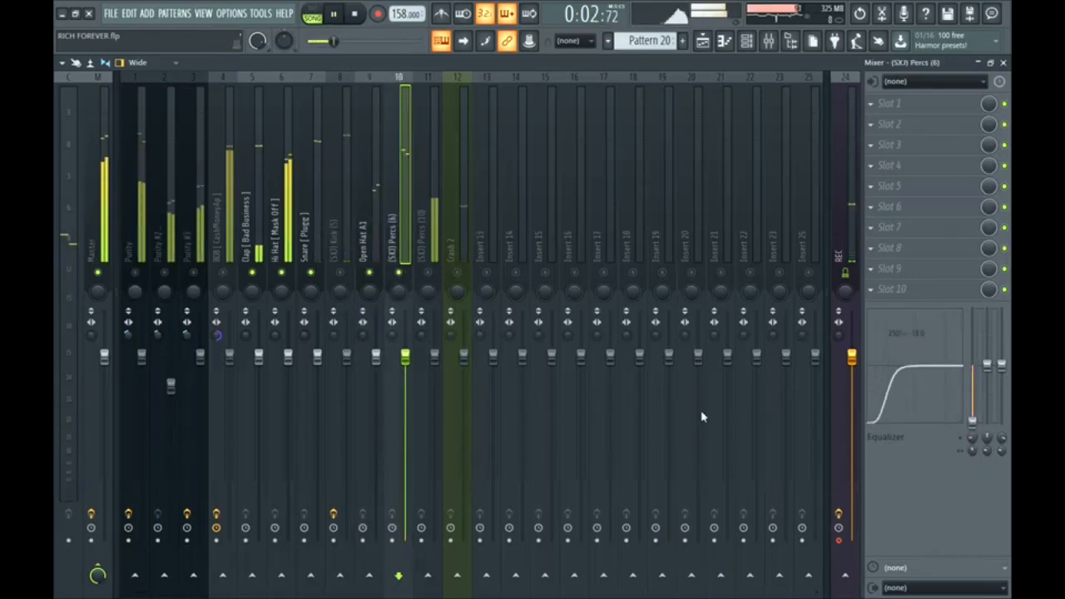
left_click(424, 241)
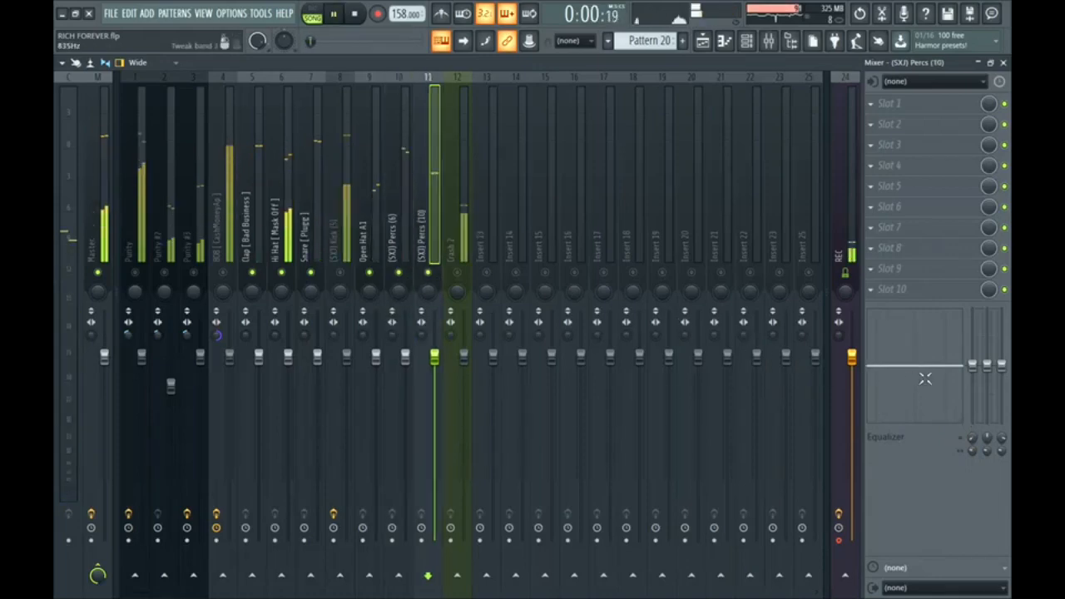
left_click_drag(972, 366, 973, 453)
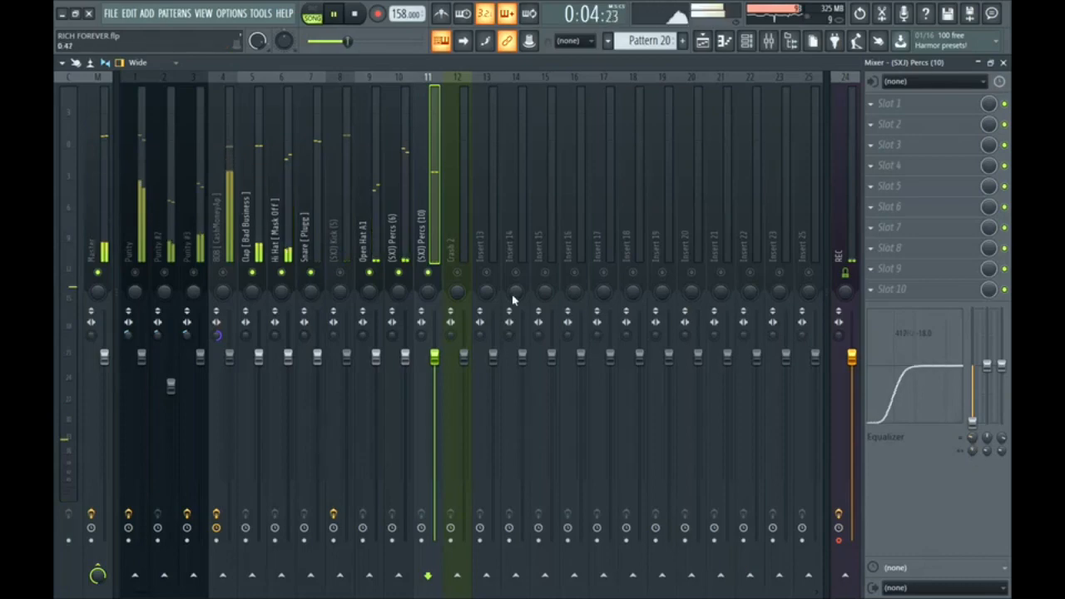
Add Fruity Flanger to the first effect slot of the Crash 2 insert and keep its default settings
left_click(453, 241)
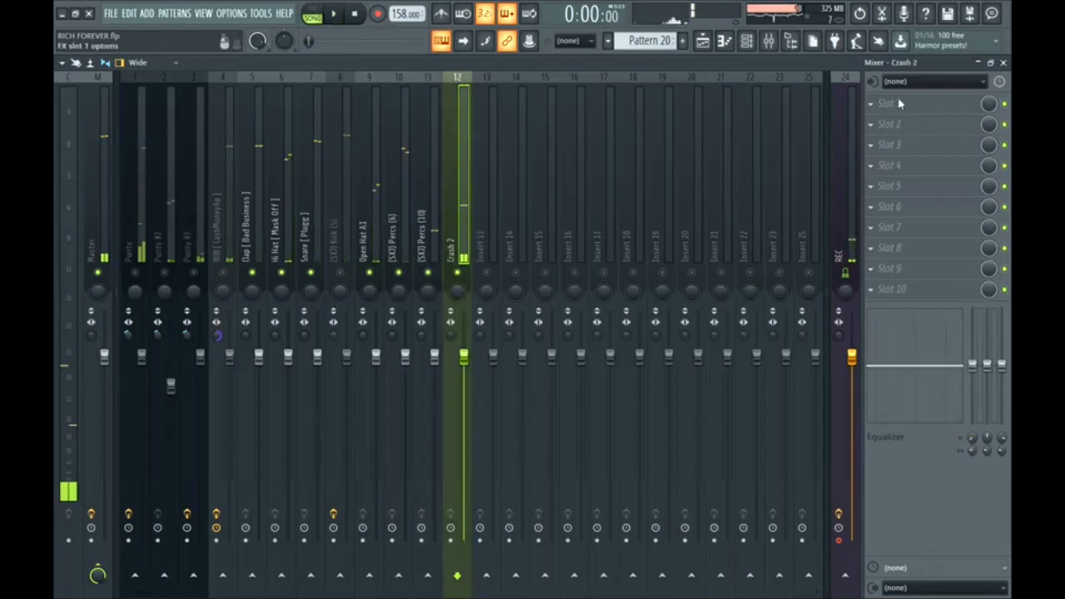
left_click(887, 103)
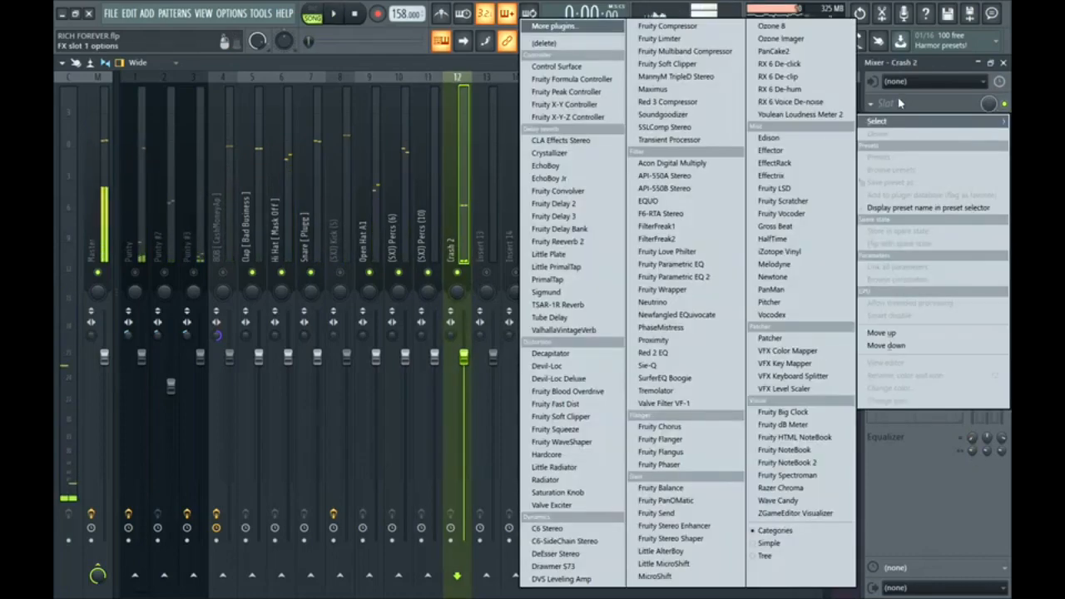
left_click(685, 452)
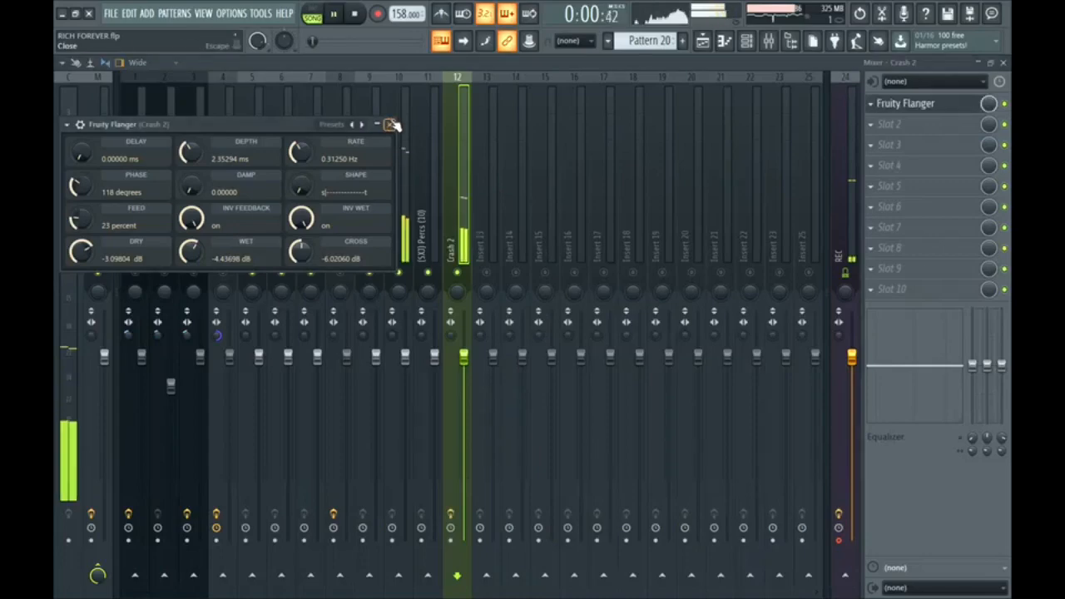
left_click(386, 124)
key("space")
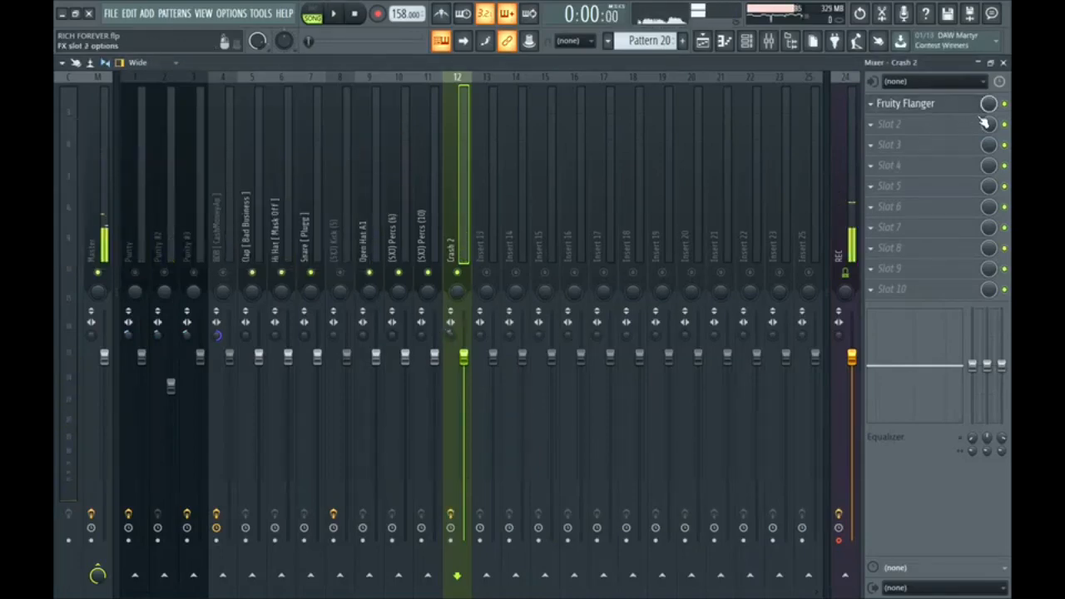
Lower the flanger's mix level on Crash 2 and cut the insert's low shelf to -18 at 250 Hz
key("space")
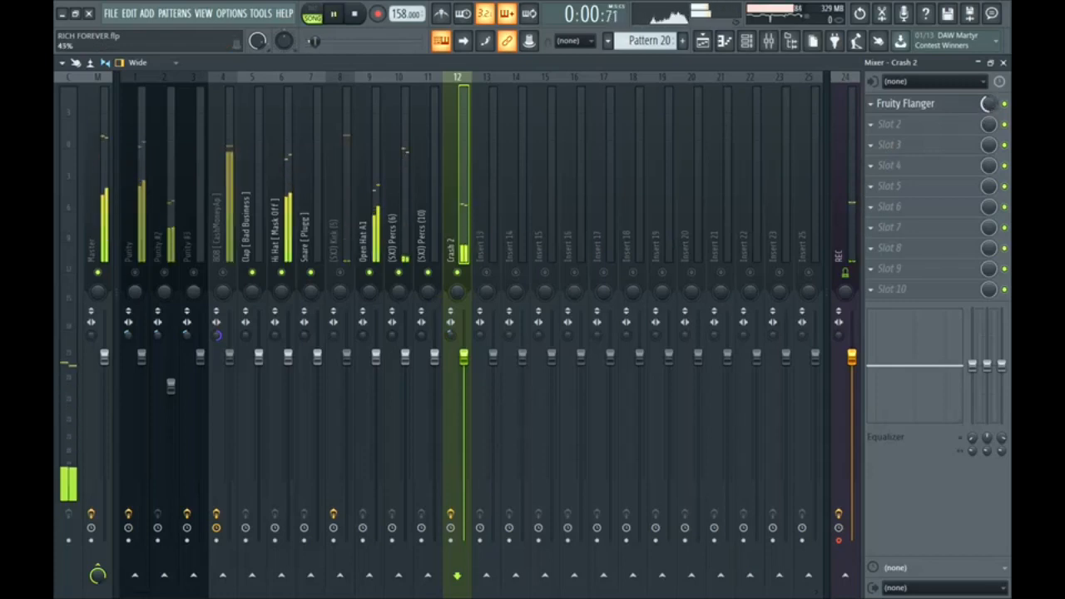
left_click_drag(978, 377, 974, 425)
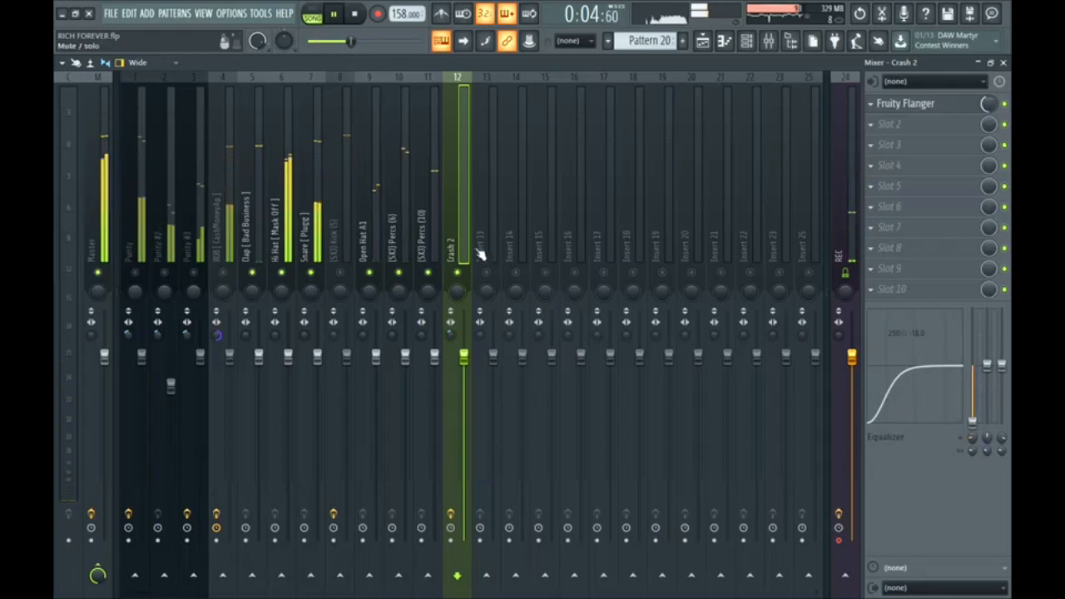
key("space")
Move the (SXJ) Kick (5) insert to mixer track 5, beside the 808 insert
left_click(347, 245)
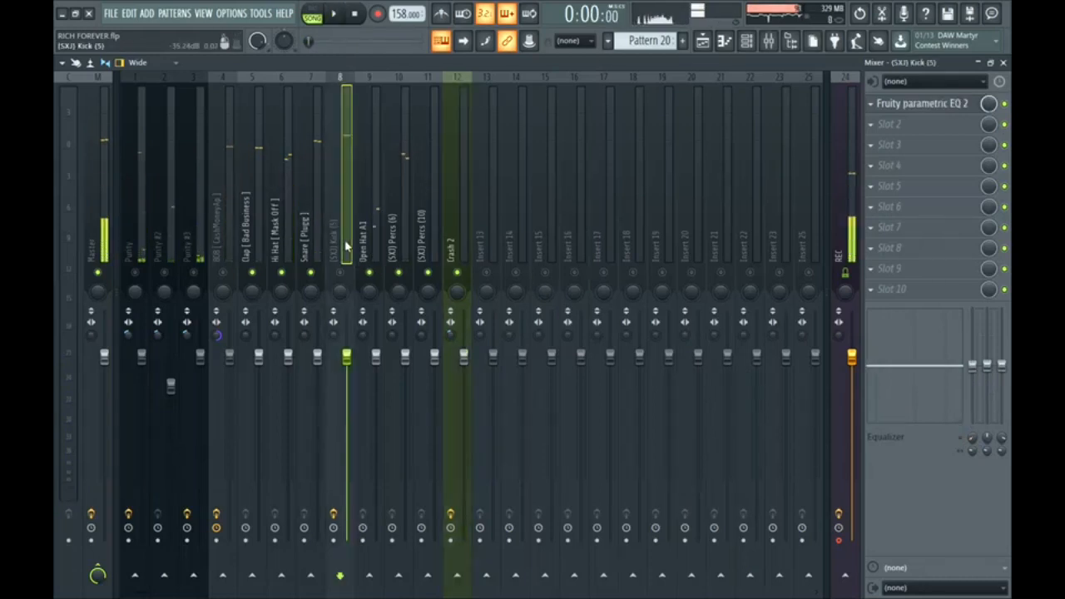
key("Left")
key("Left")
key("Left")
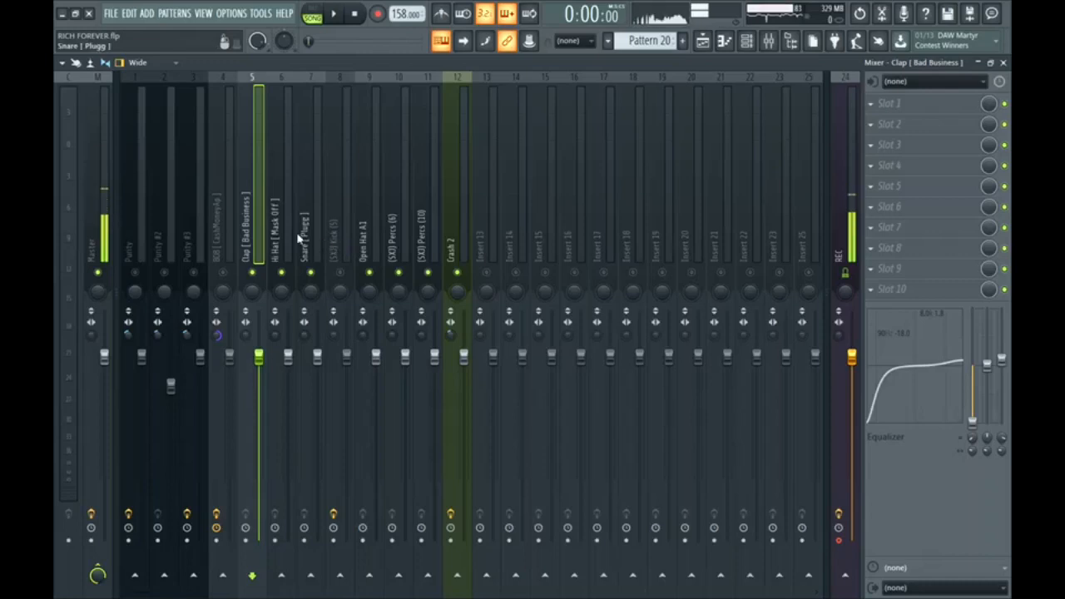
left_click(333, 229)
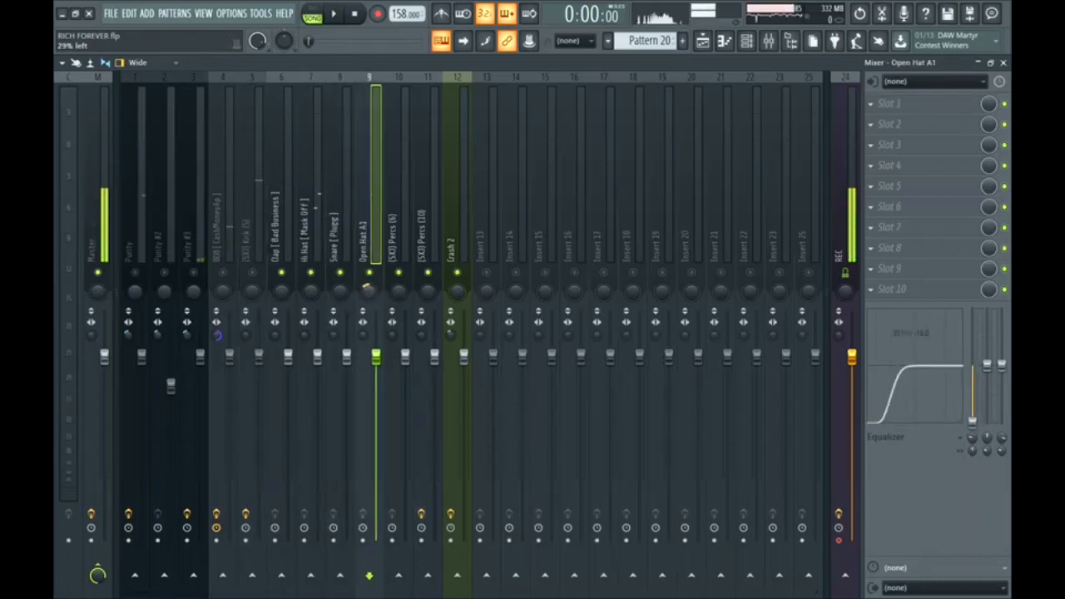
Pan Open Hat A1 about 29% left, (SXJ) Percs (10) to the right and (SXJ) Percs (6) about 28% right, checking them in playback
key("space")
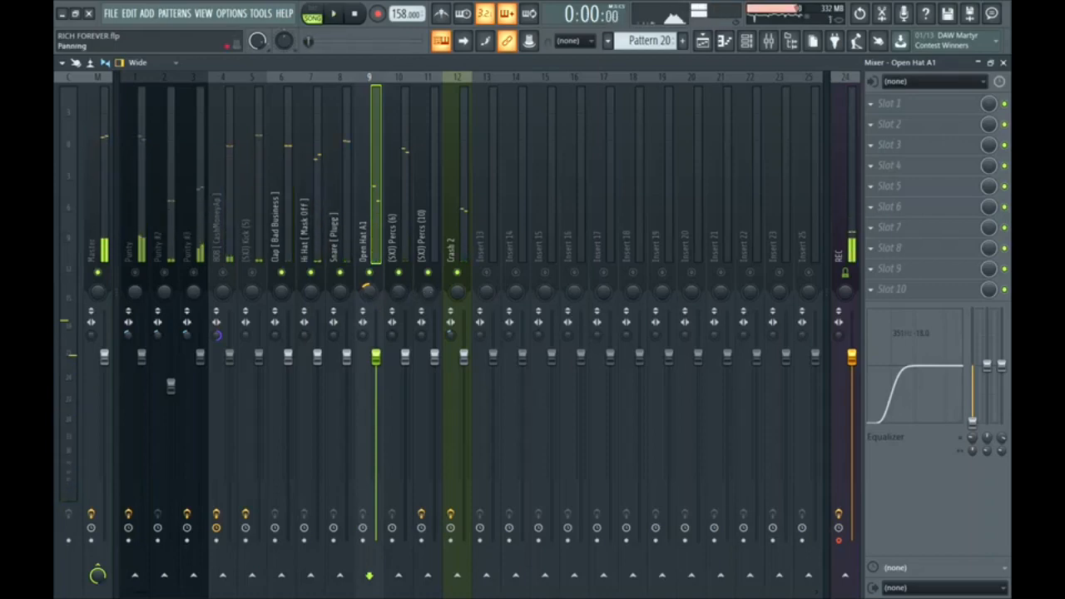
left_click(430, 291)
key("space")
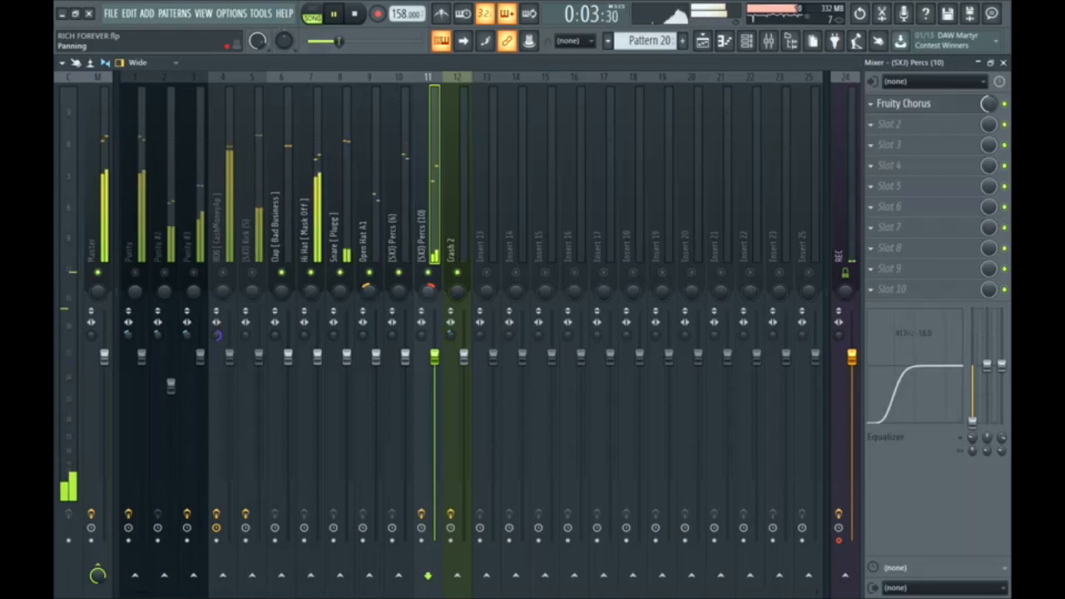
left_click(401, 295)
key("space")
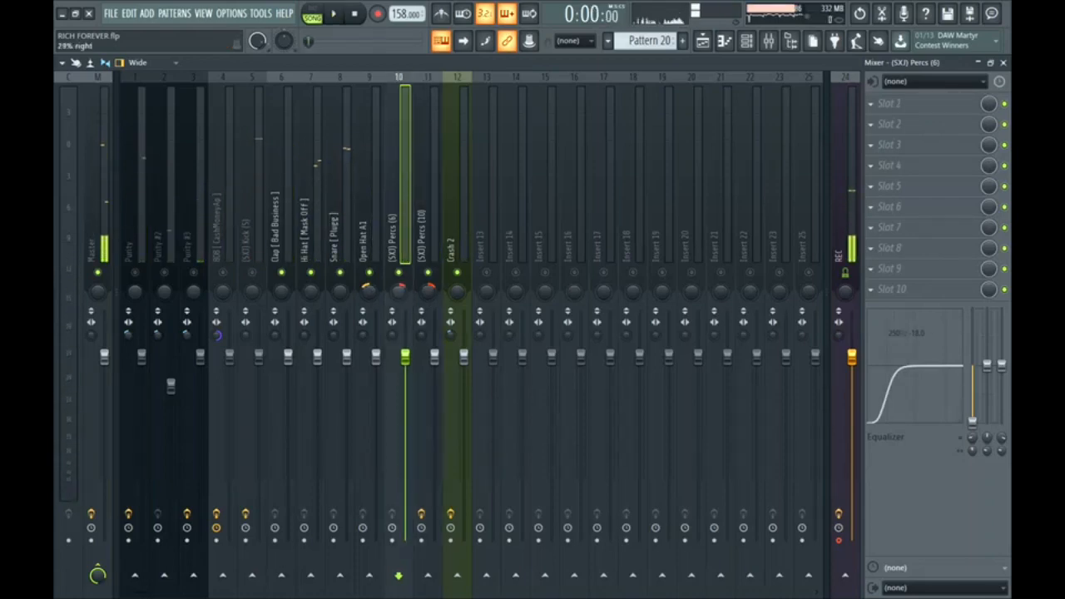
key("space")
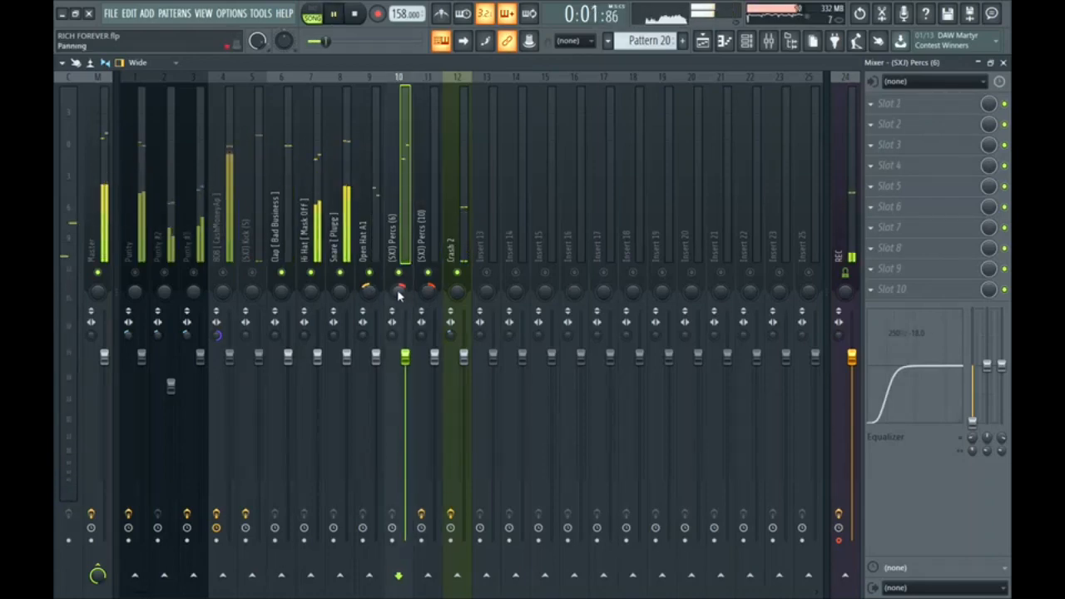
key("space")
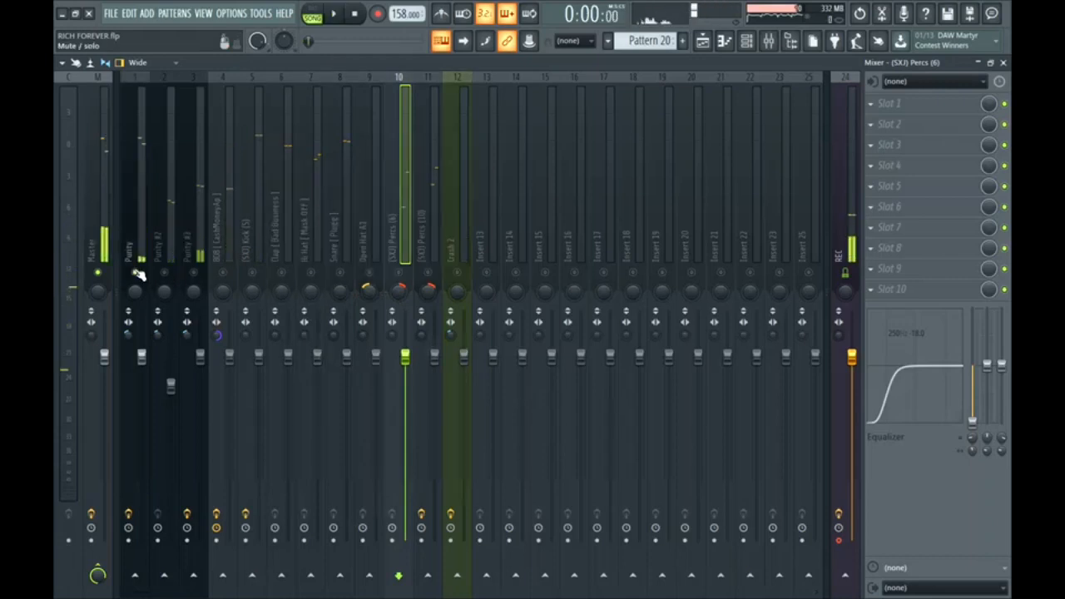
With every insert muted, unmute the three Purity inserts during playback, setting Purity #2 to about -2.7 dB and raising Purity #3 slightly
left_click(140, 254)
key("space")
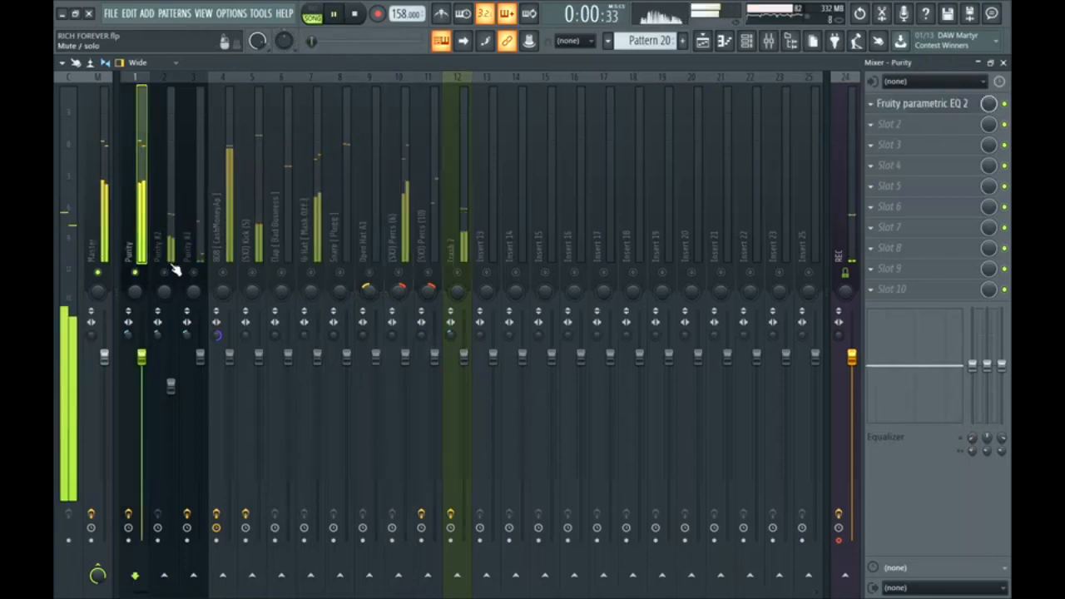
left_click(173, 268)
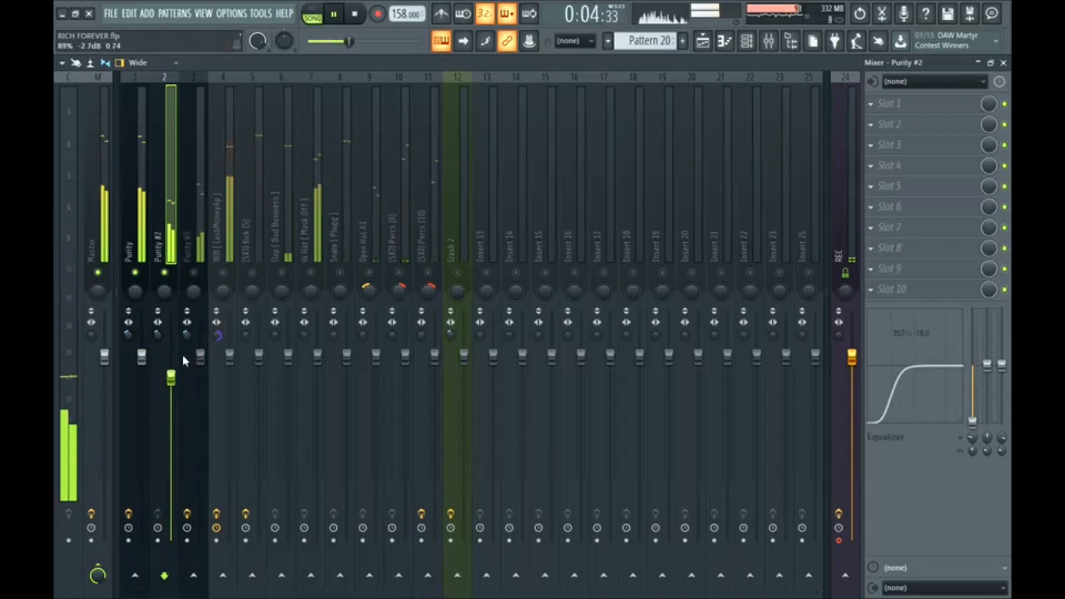
left_click(198, 275)
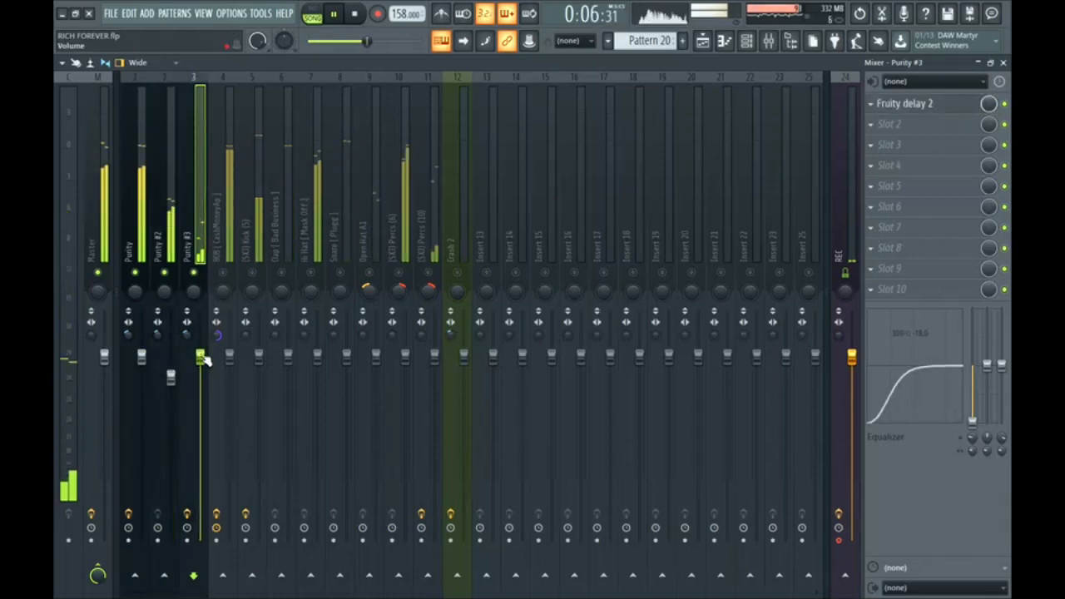
left_click_drag(200, 356, 200, 345)
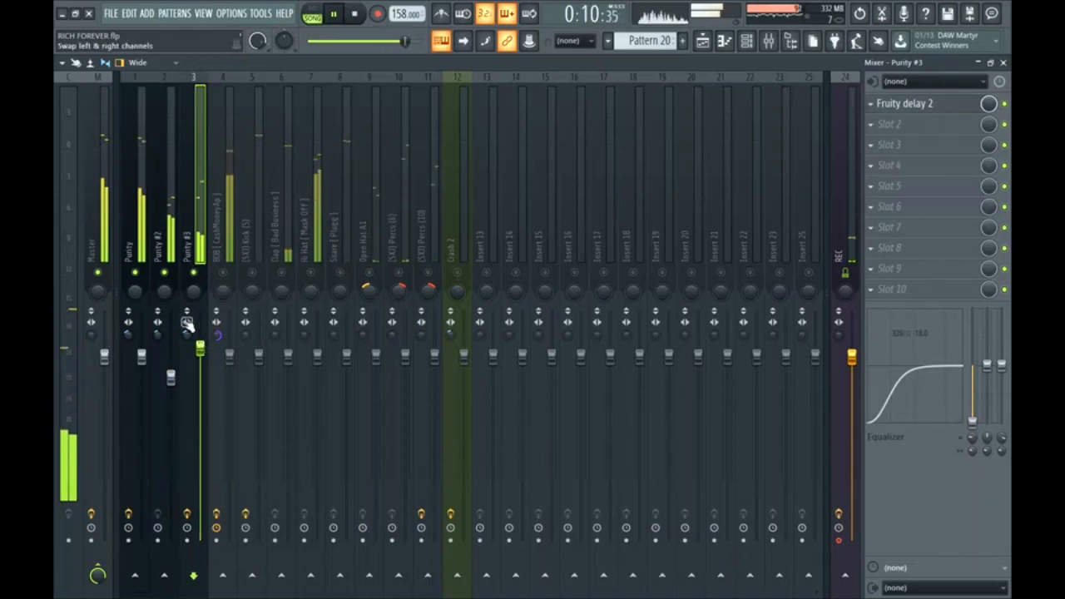
Unmute the 808, Clap and Hi Hat inserts, lowering the 808 and Hi Hat volumes and raising the Clap to about 1.2 dB
left_click(222, 264)
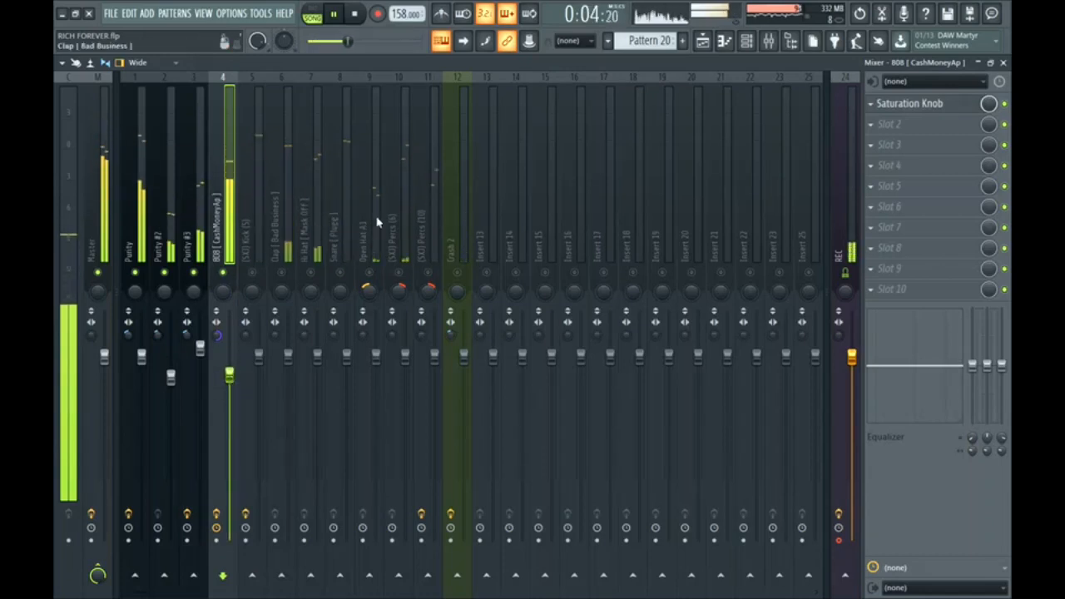
left_click(288, 356)
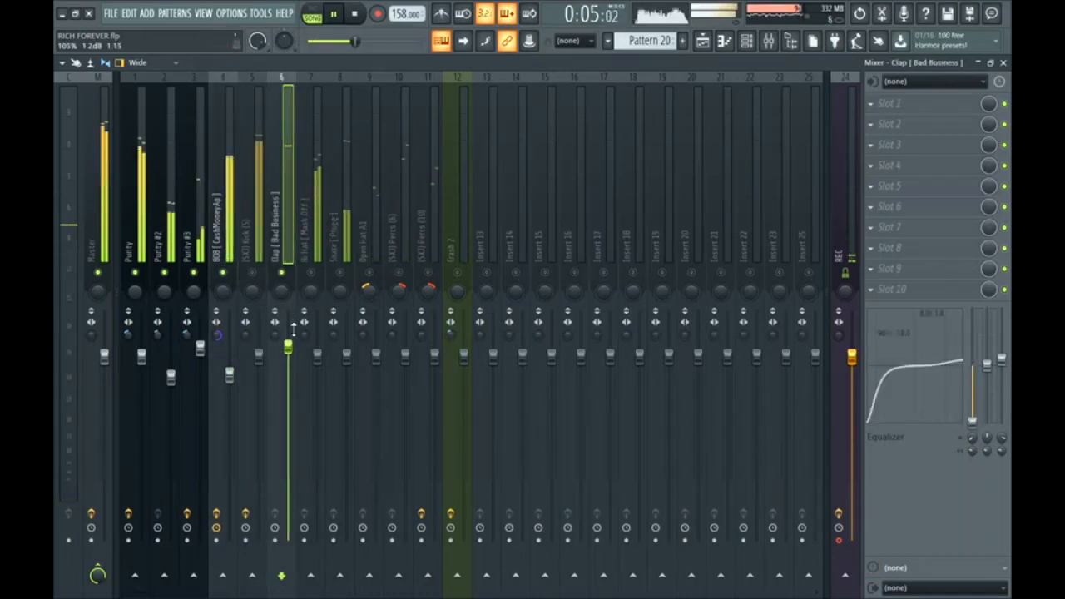
left_click(312, 254)
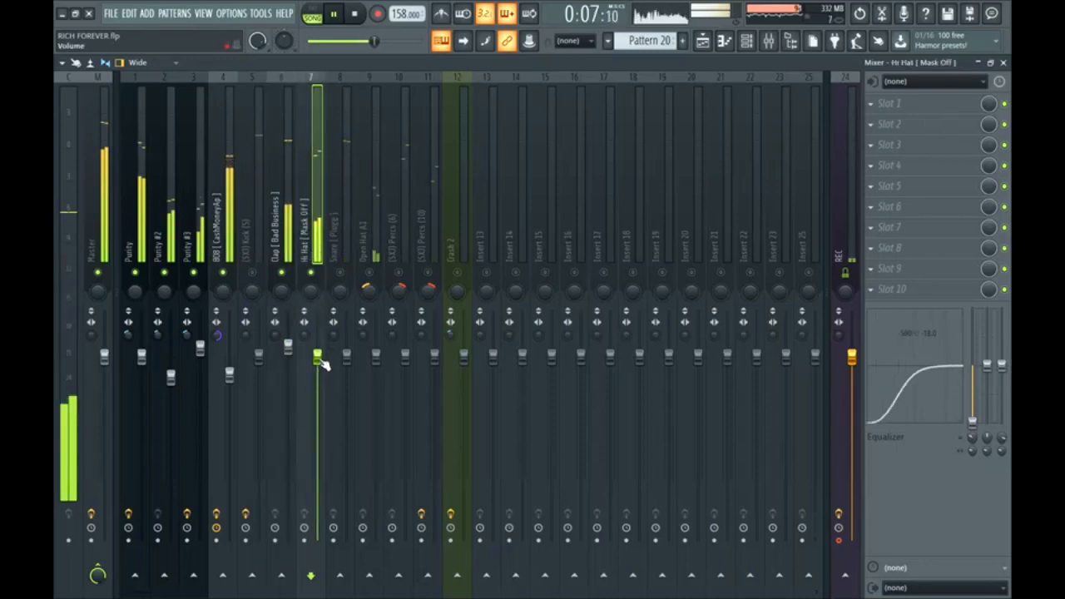
left_click_drag(318, 358, 317, 368)
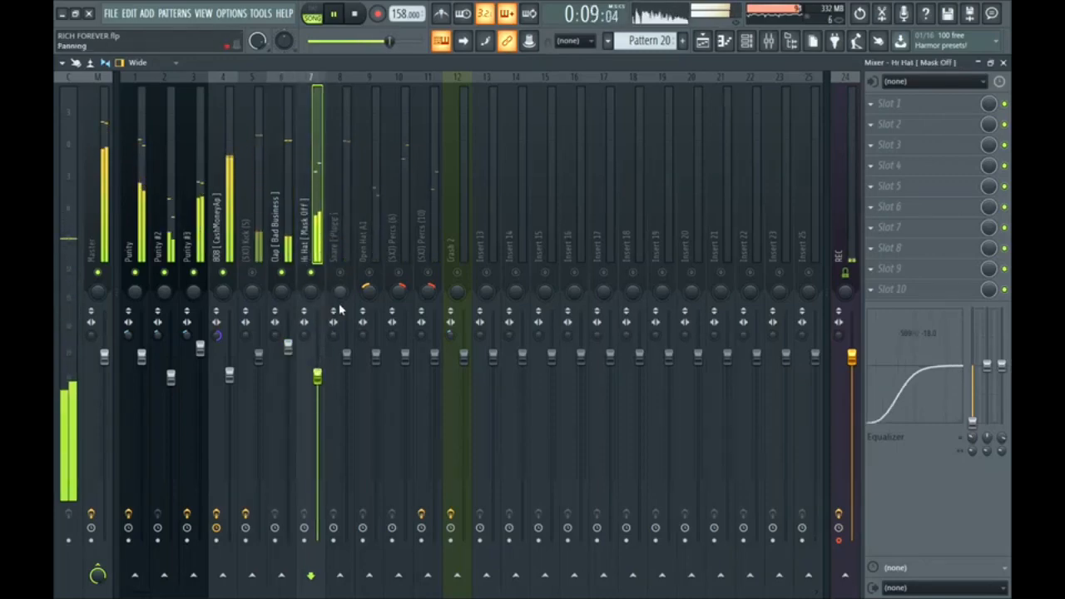
Unmute the Snare insert, lower its volume to about -1.0 dB and slightly boost its high shelf
left_click(341, 356)
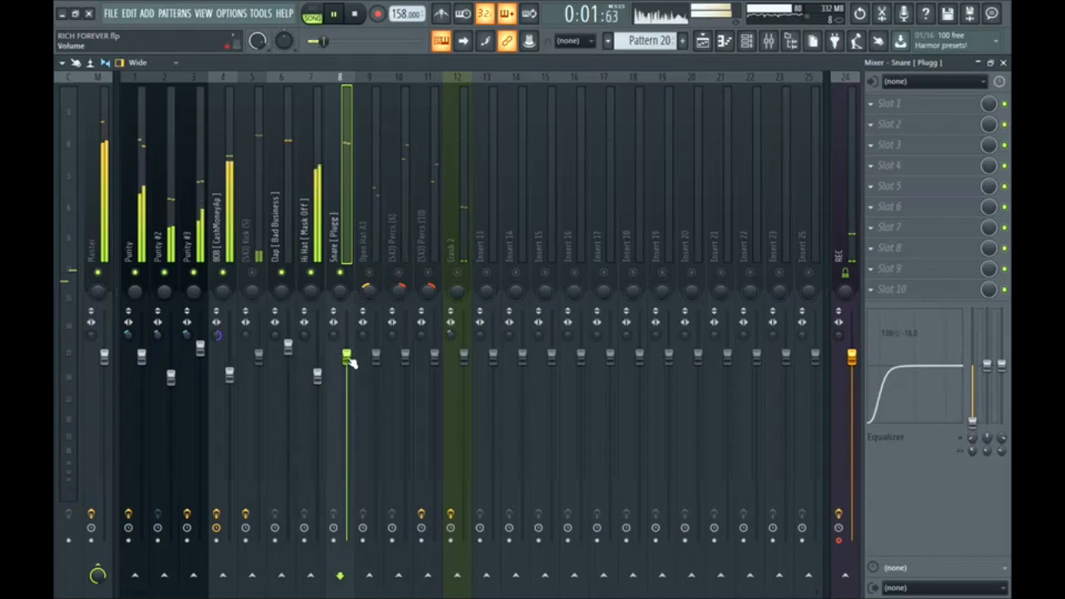
left_click_drag(319, 376, 347, 360)
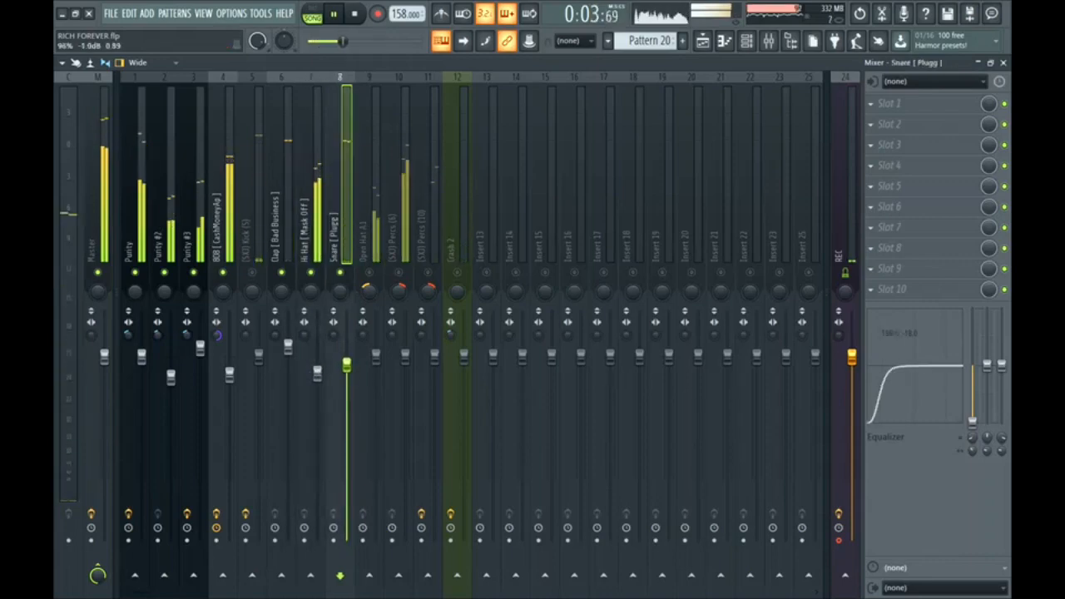
left_click_drag(1007, 388, 1007, 374)
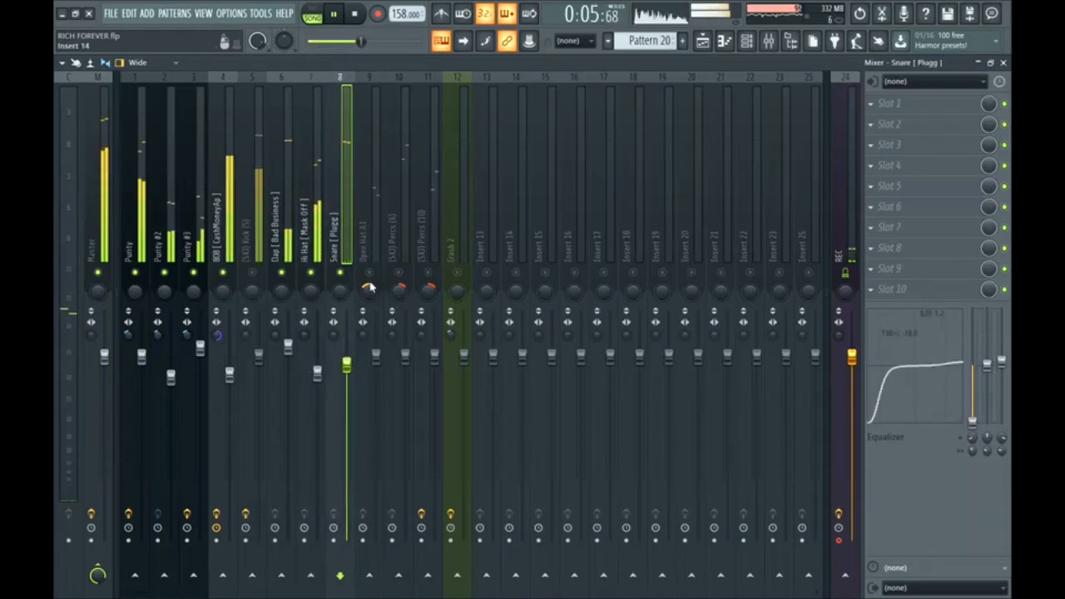
Unmute Open Hat A1 at about -3.2 dB and mute the Purity #2 and Purity #3 inserts
left_click(380, 371)
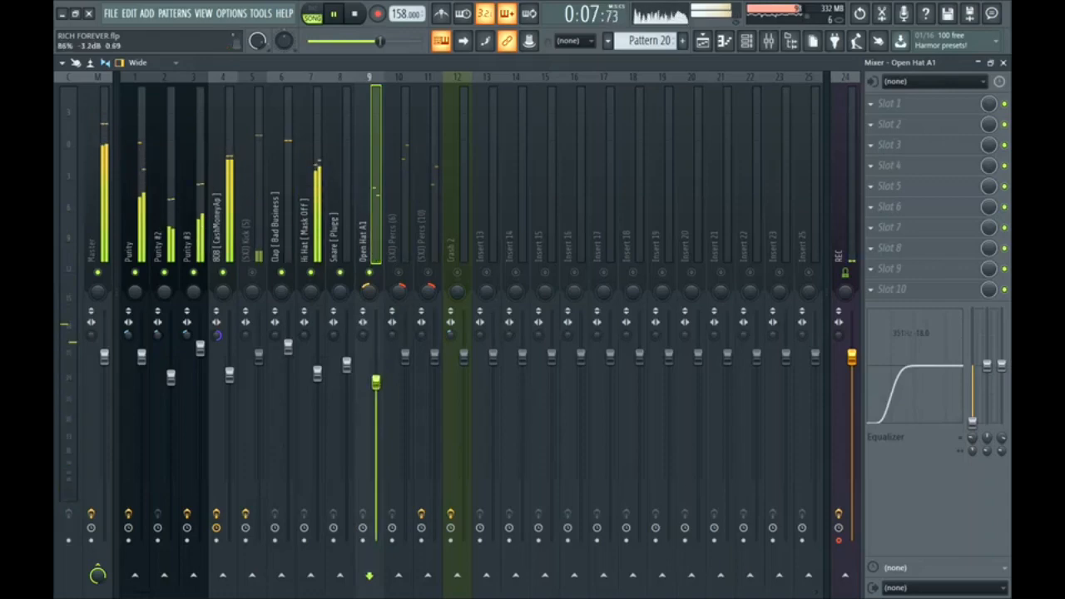
left_click(193, 273)
left_click(172, 273)
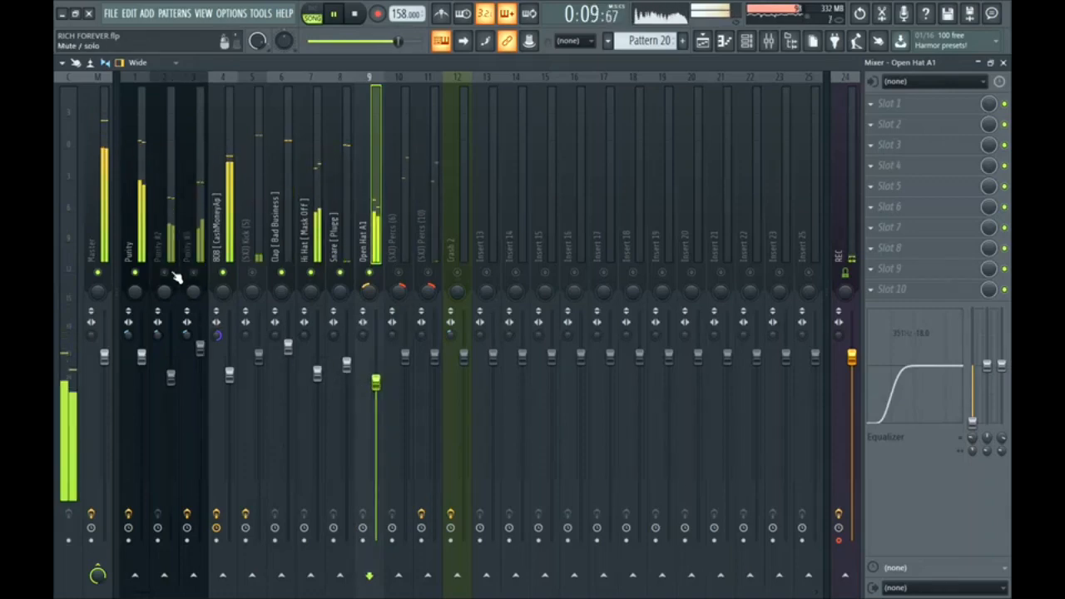
Unmute (SXJ) Percs (6) and fine-tune its volume and Open Hat A1's against the playing loop
left_click(400, 248)
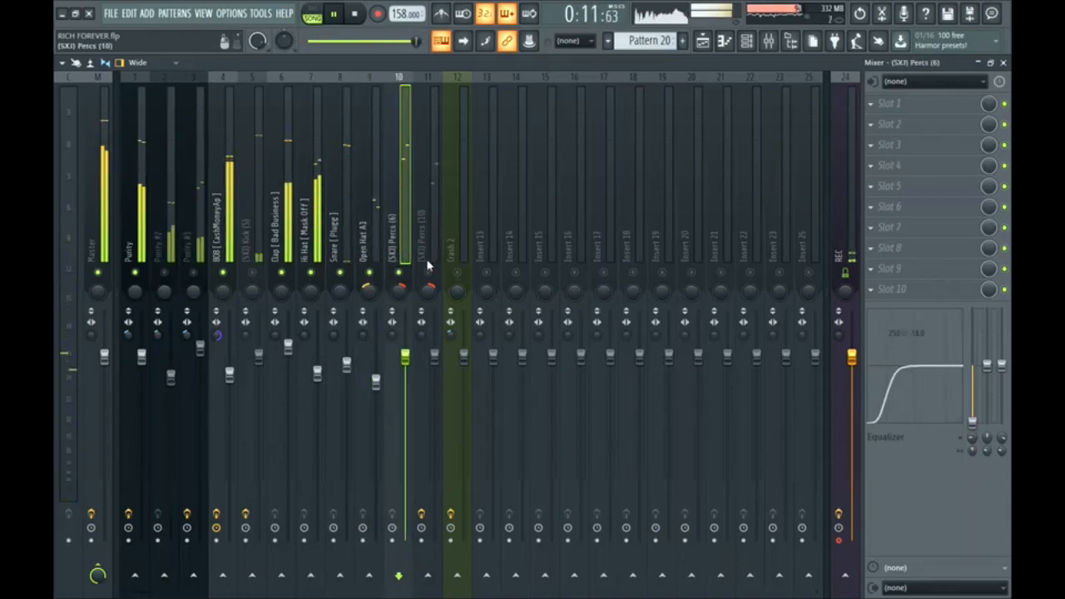
key("space")
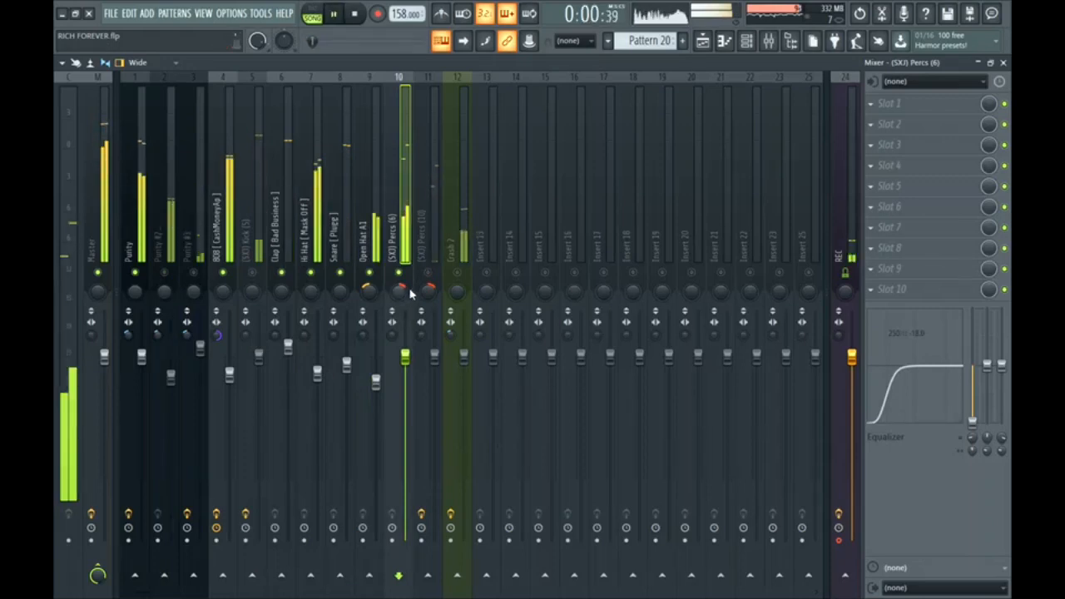
left_click(376, 381)
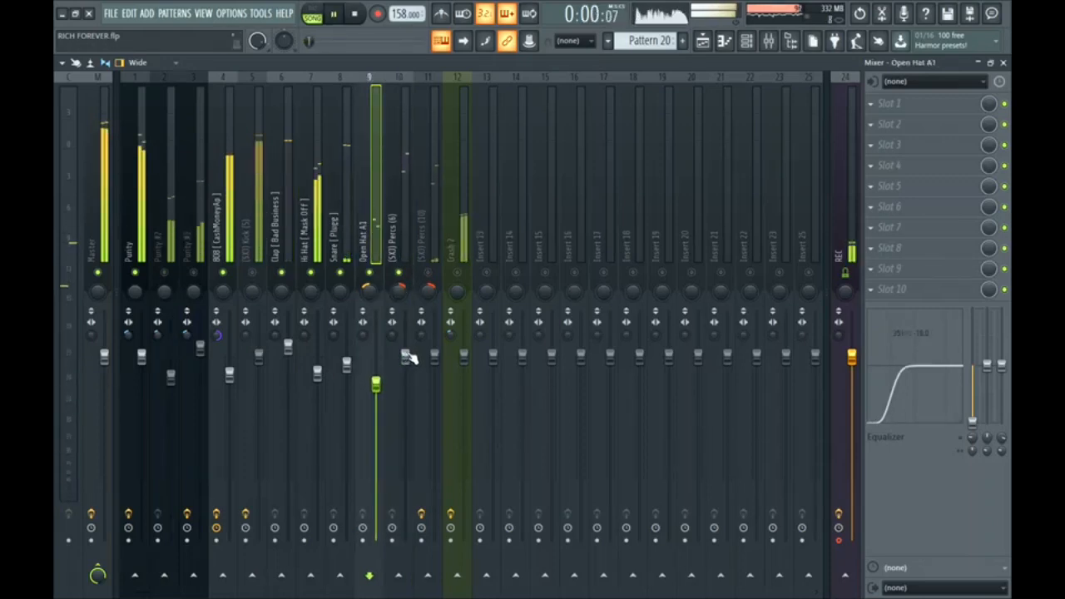
left_click(405, 356)
Unmute (SXJ) Percs (10) and lower it to about -1.7 dB, and pan Open Hat A1 slightly further left
left_click(428, 272)
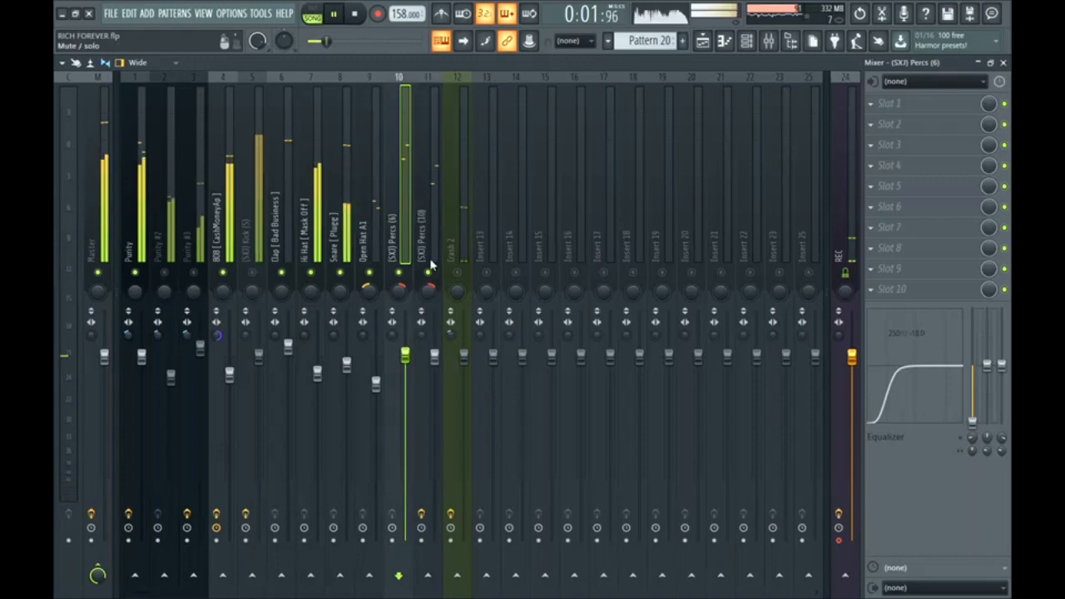
left_click(435, 250)
left_click_drag(435, 356, 434, 370)
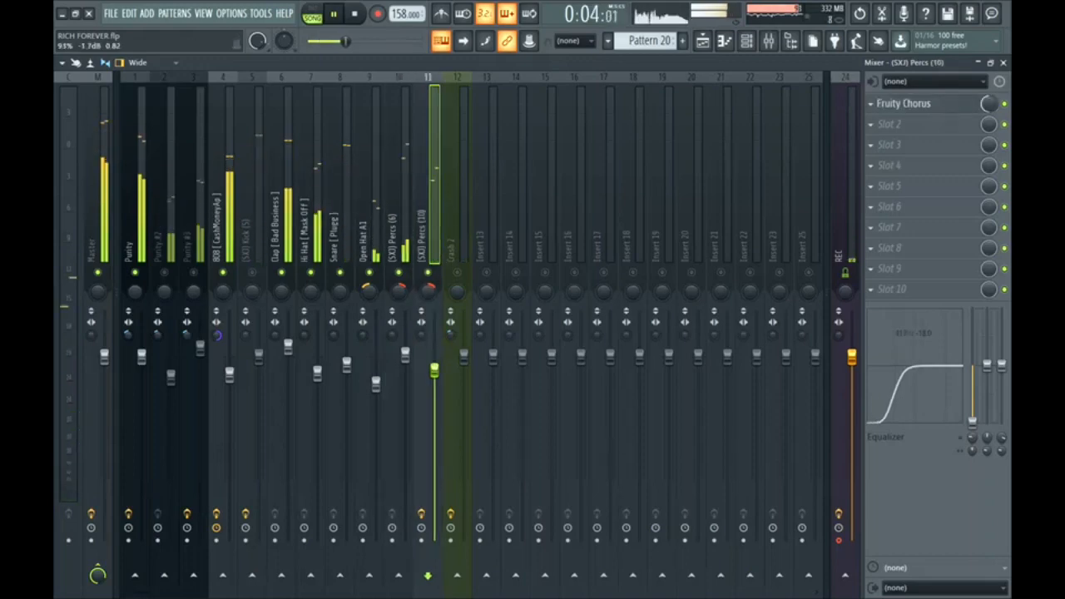
left_click(376, 324)
key("space")
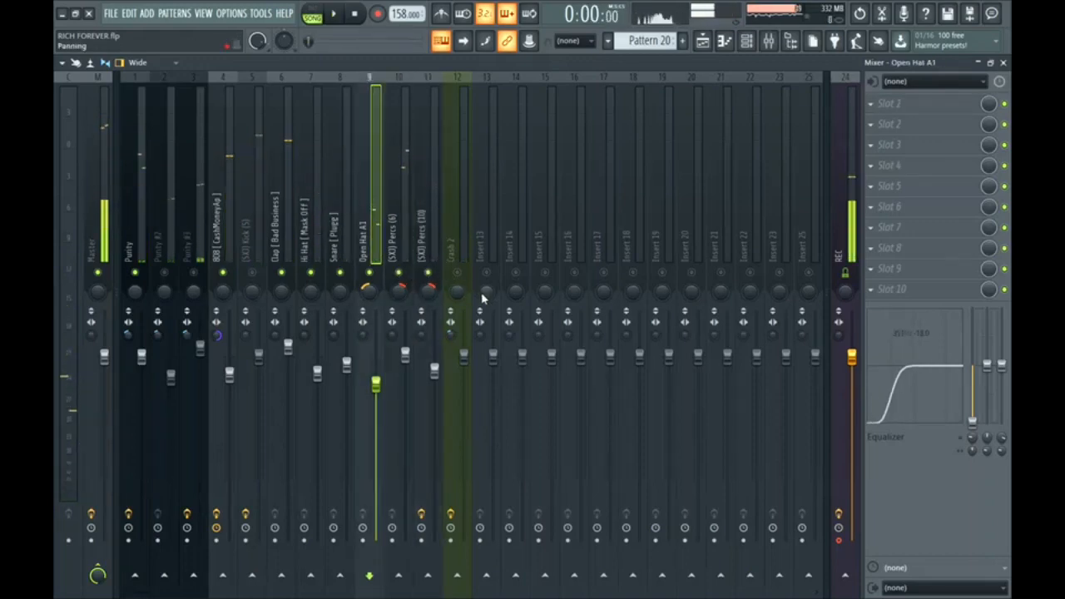
Unmute the Crash 2 insert, lower its volume slightly in playback and save the project
left_click(396, 236)
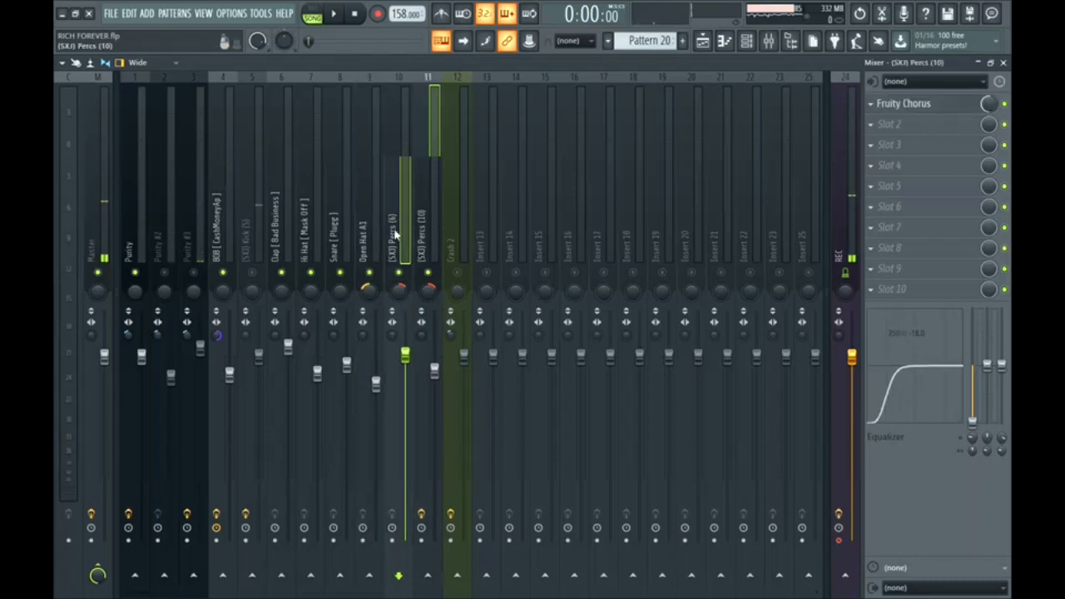
key("space")
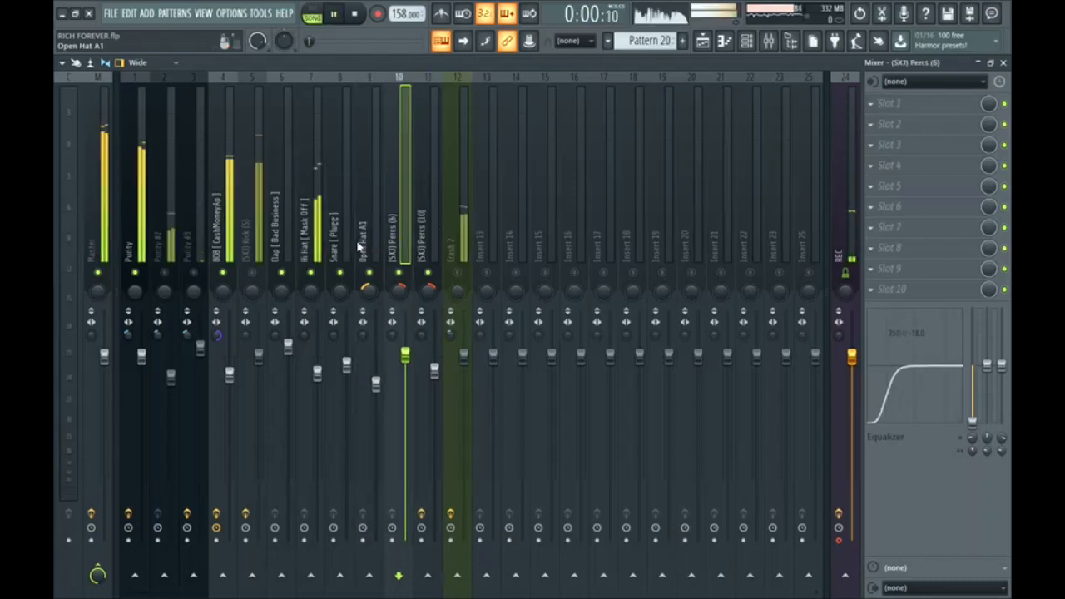
left_click(456, 248)
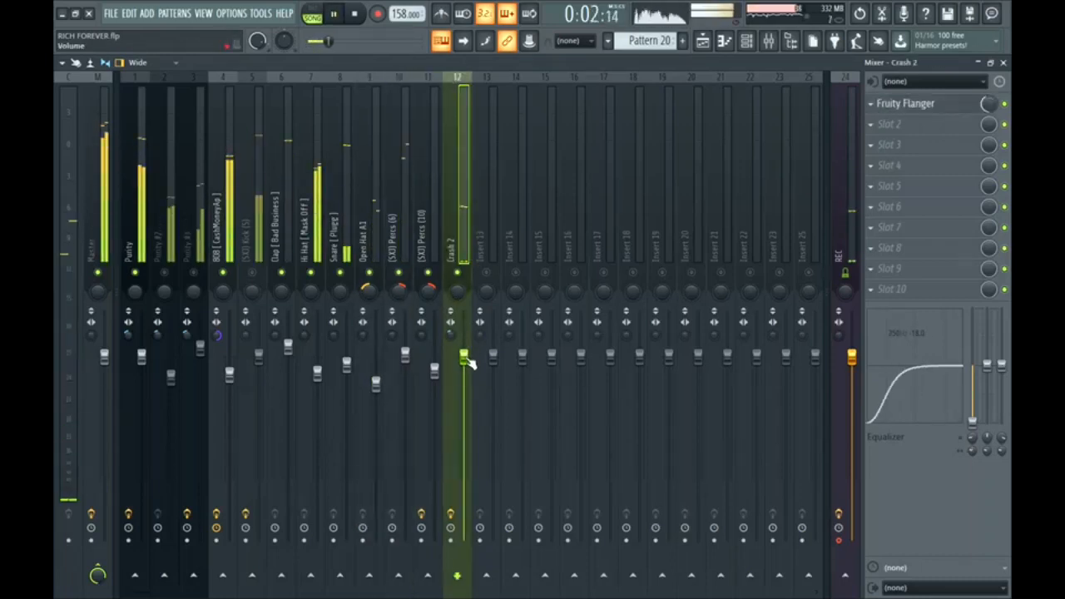
key("space")
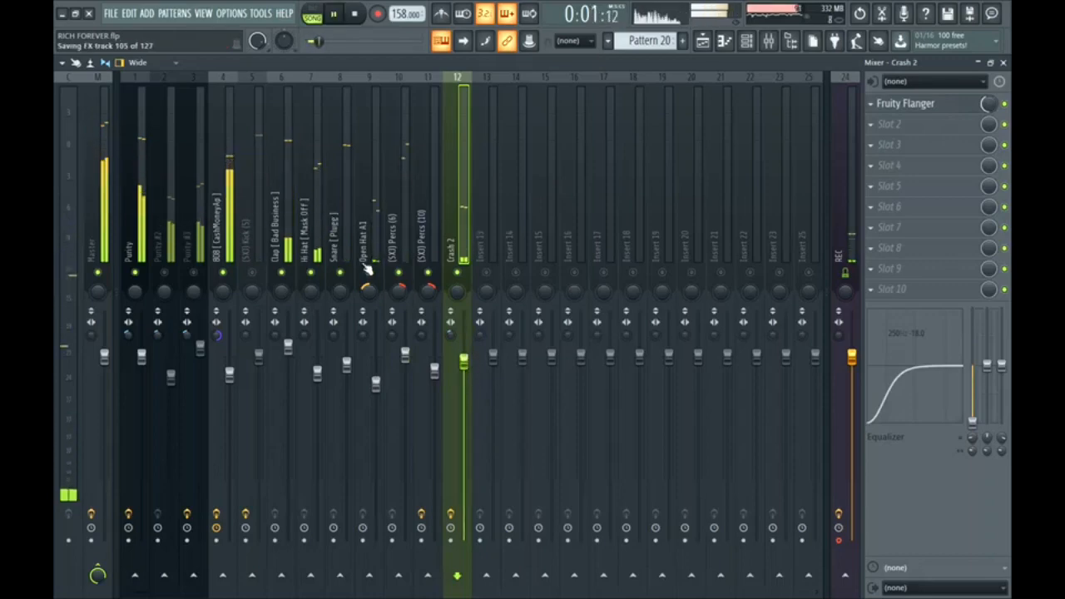
Unmute (SXJ) Kick (5), adjust its stereo separation in the same direction as the 808's and lower its volume to about -1.0 dB
left_click(247, 337)
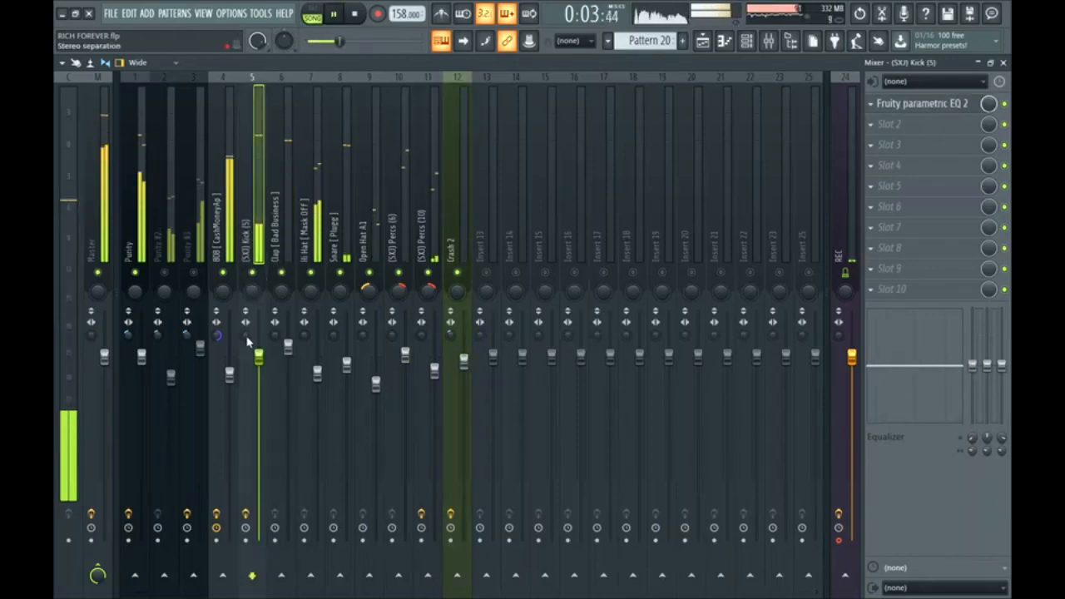
key("space")
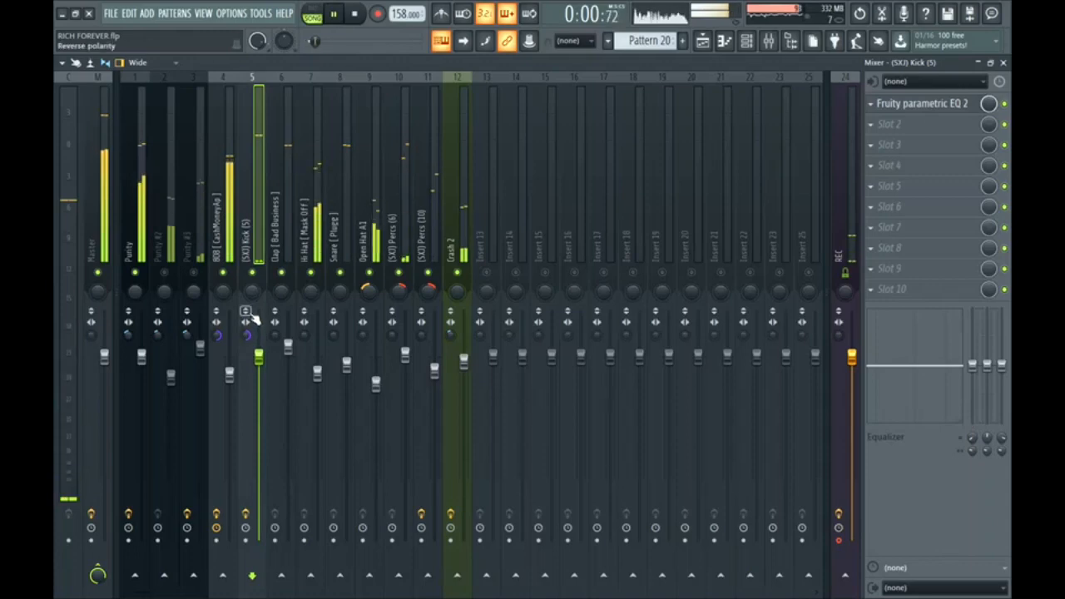
key("space")
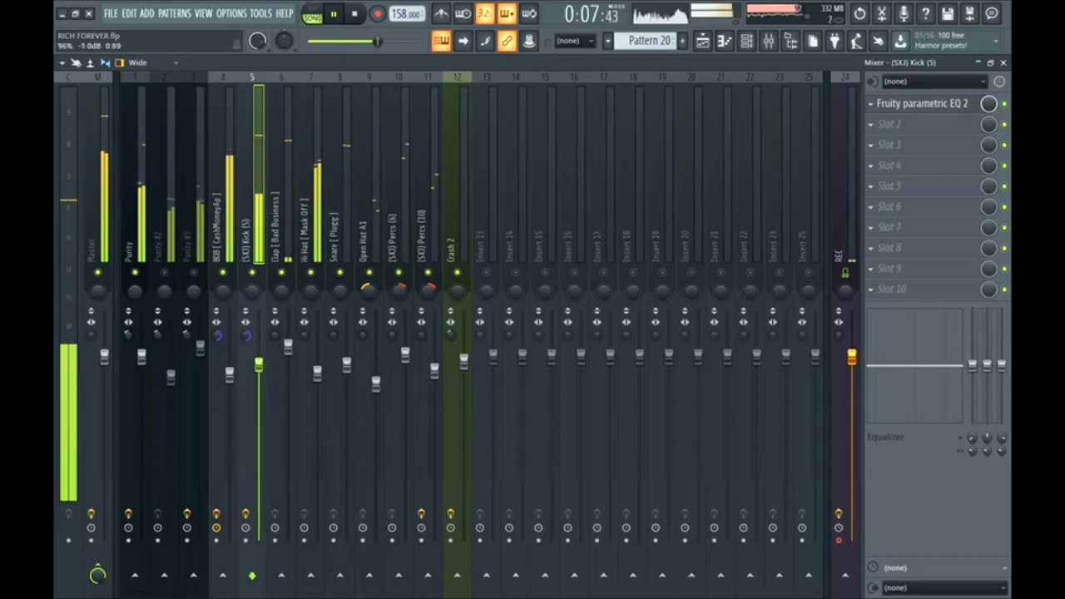
left_click_drag(259, 358, 262, 361)
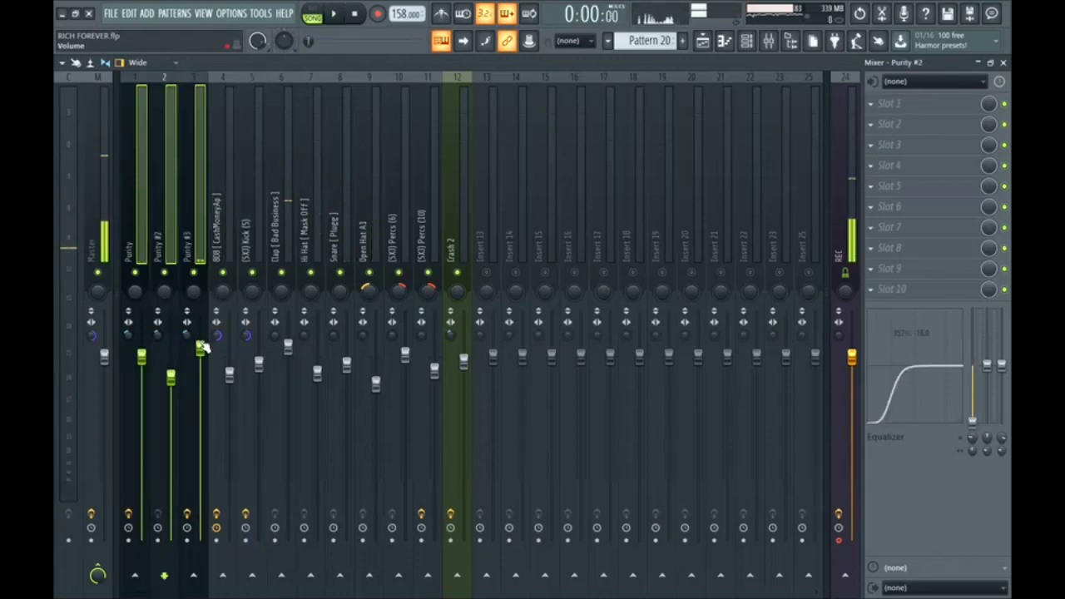
Raise the volumes of the three Purity inserts together slightly and check the balance in playback
left_click_drag(202, 347, 203, 341)
key("space")
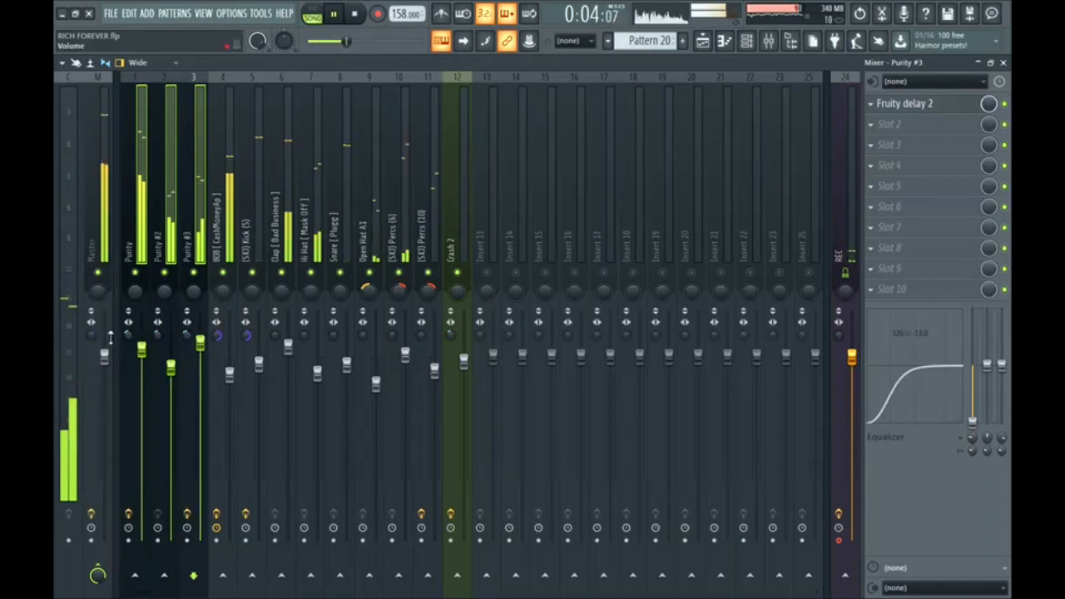
key("space")
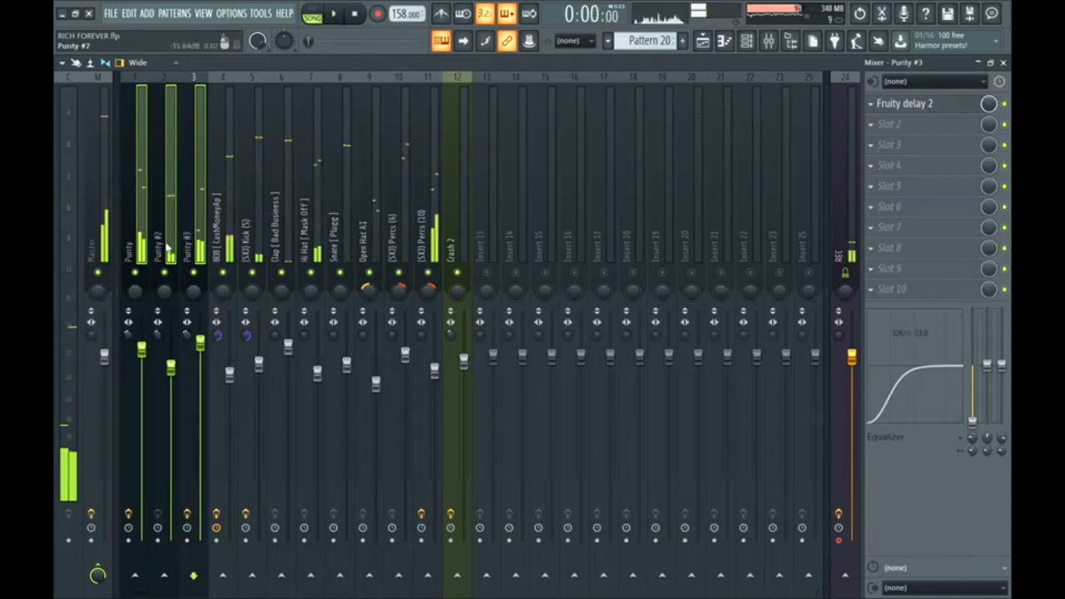
Lower all inserts from Purity to Crash 2 together, bringing (SXJ) Percs (10) to about -1.3 dB, and check the master level in playback
left_click_drag(140, 234, 427, 234)
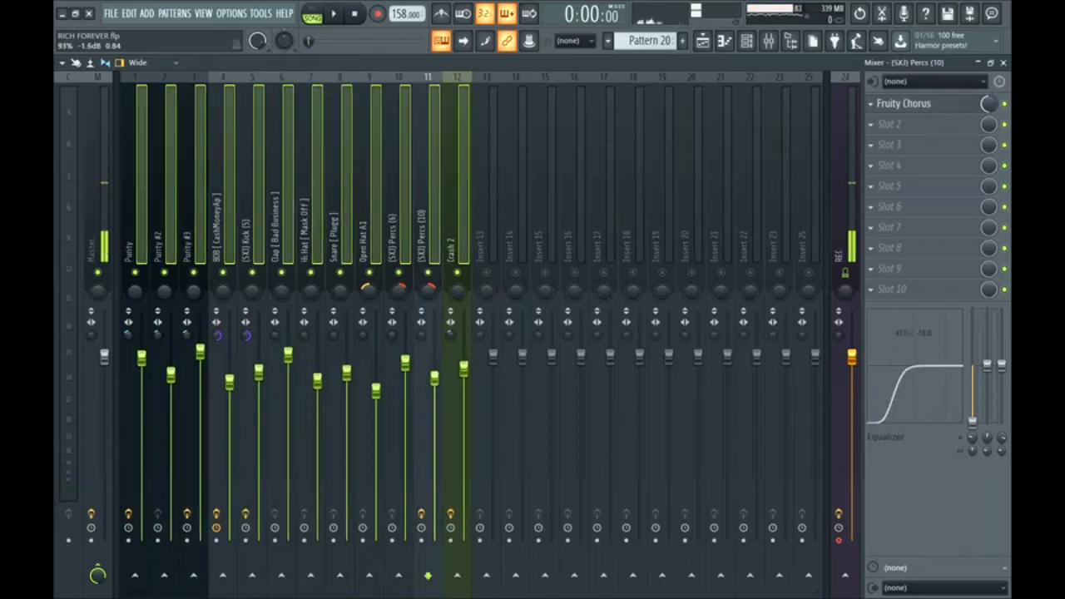
key("space")
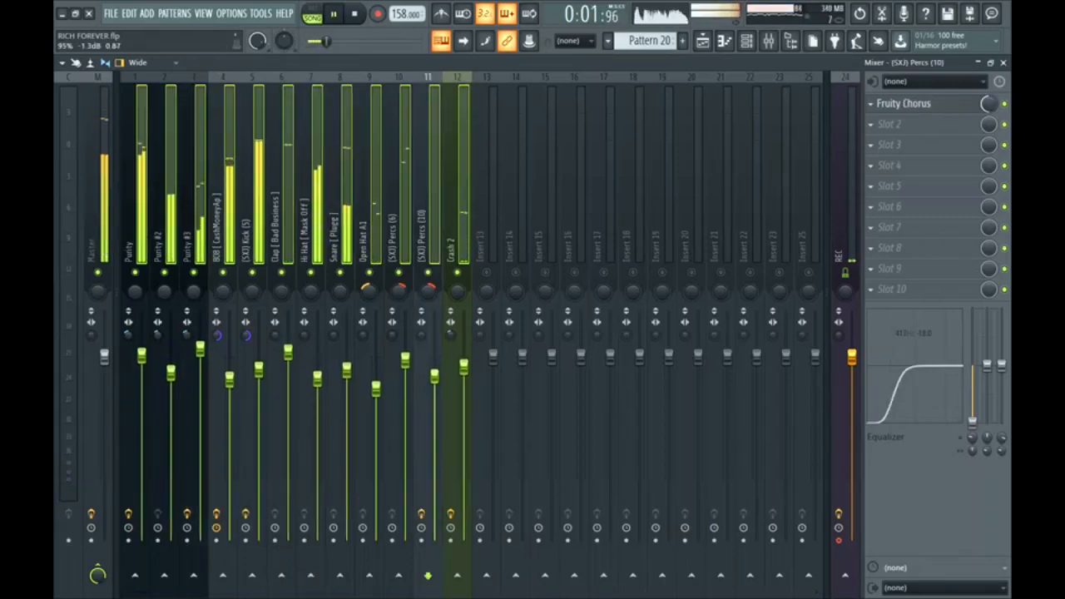
left_click(100, 242)
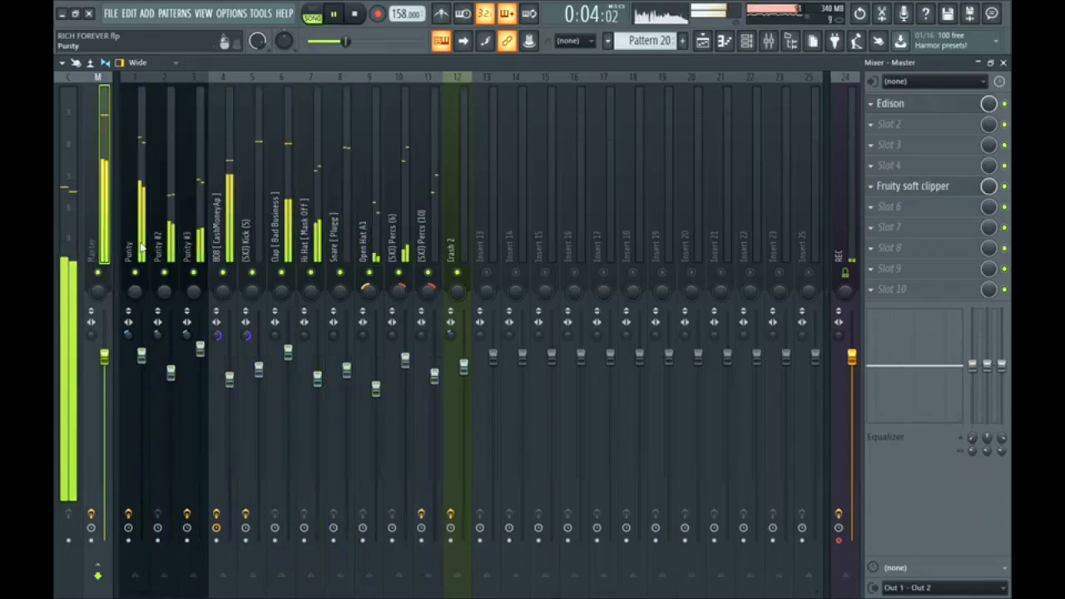
key("space")
Lay out the playlist intro with Pattern 1 across bars 1–8 and a copy of Pattern 3 in bars 5–8, ahead of the full loop
key("F5")
mouse_move(286, 120)
left_mouse_down()
mouse_move(566, 121)
mouse_move(517, 110)
mouse_move(714, 122)
mouse_move(358, 111)
left_mouse_up()
left_click(468, 129)
left_click(381, 184, "ctrl")
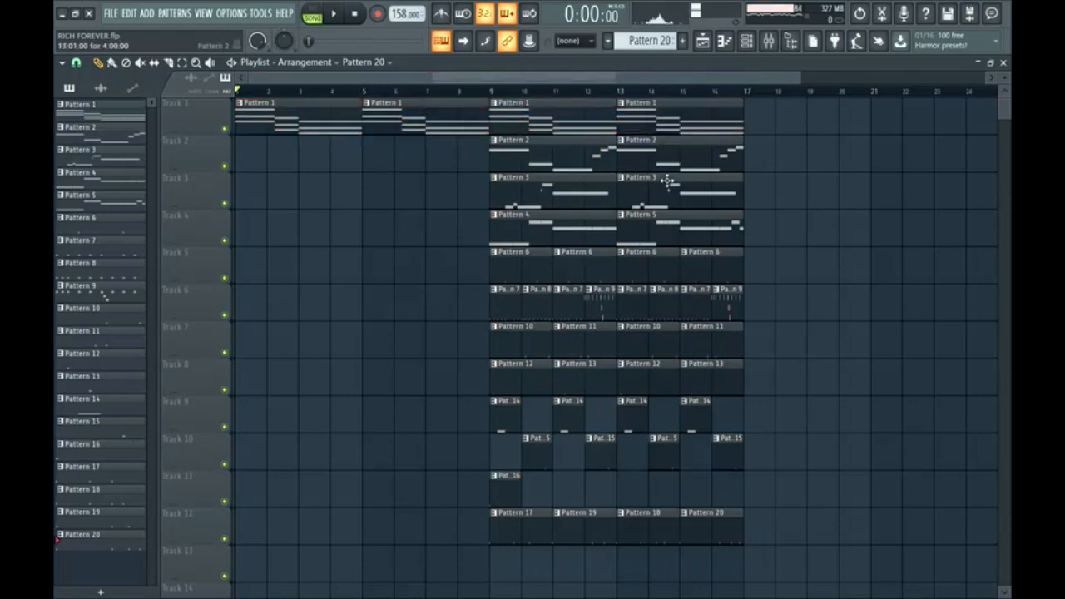
left_click_drag(707, 186, 433, 190)
Duplicate all the clips in bars 9–16 so that the full section repeats in bars 17–24
left_click_drag(469, 85, 704, 530)
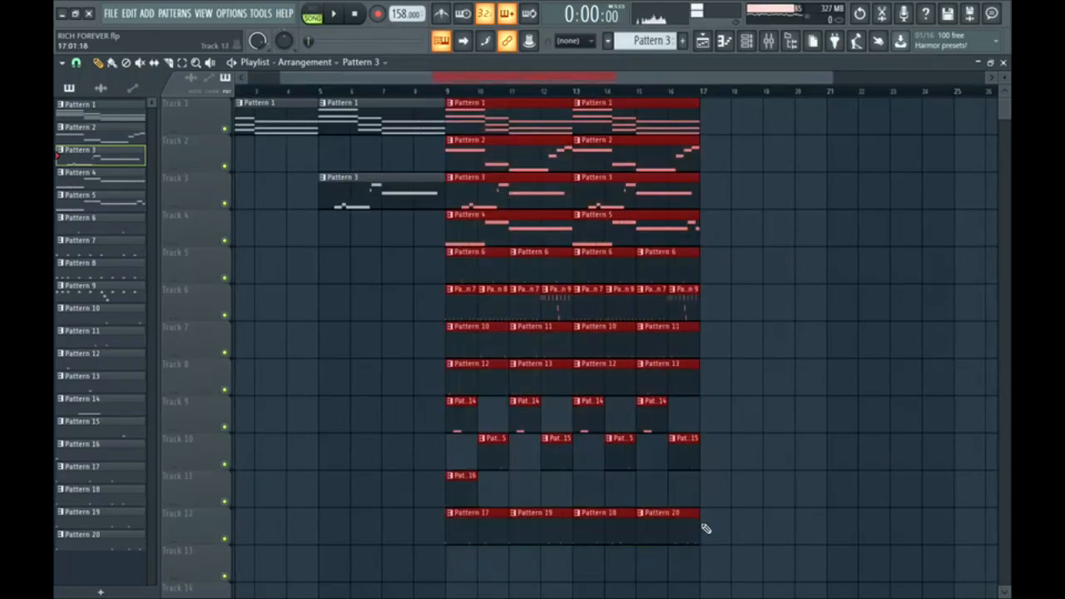
key("ctrl+b")
left_click(345, 349, "ctrl")
Delete the Pattern 2 and Pattern 3 melody clips from bars 9–16 on tracks 2 and 3
right_click(498, 163)
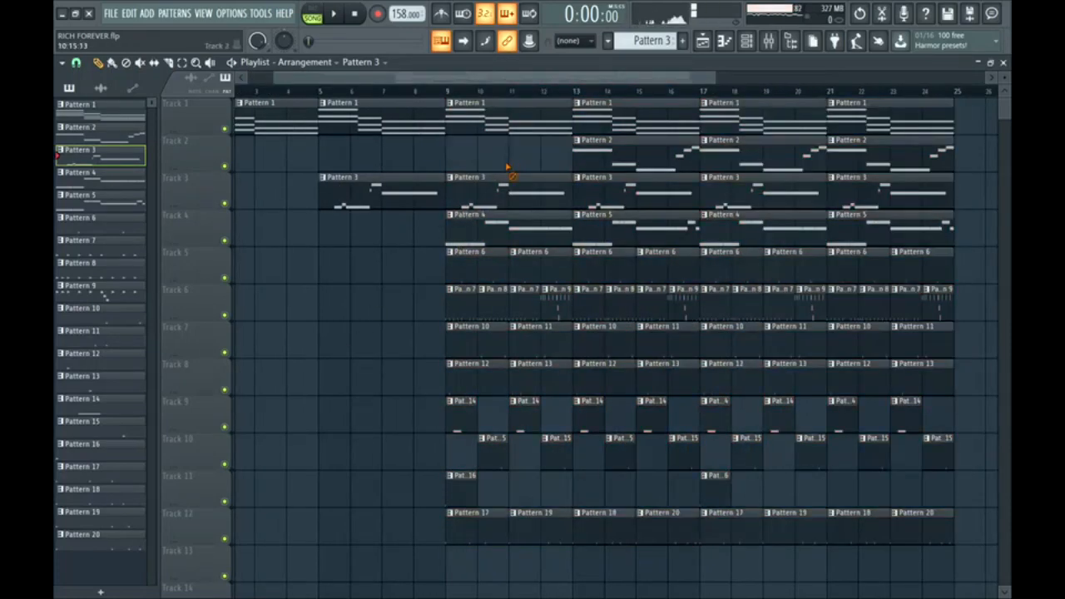
right_click(509, 177)
right_click(624, 162)
right_click(630, 178)
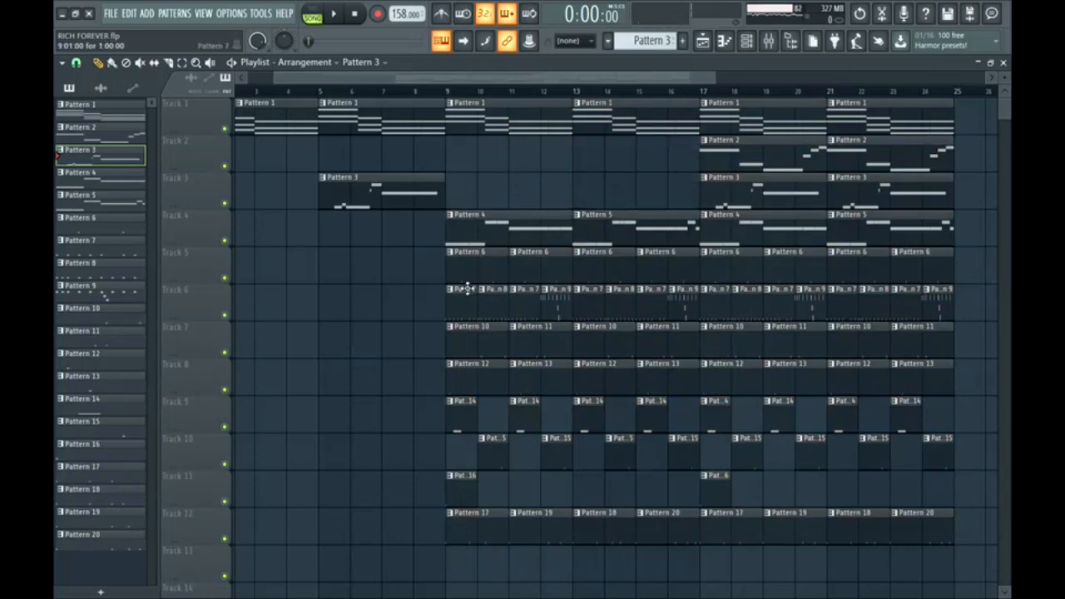
Remove the Pattern 17 to 20 clips on track 12 and the Pattern 15 clips on track 10 from bars 9–16
right_click(470, 539)
right_click(541, 539)
right_click(608, 541)
right_click(666, 535)
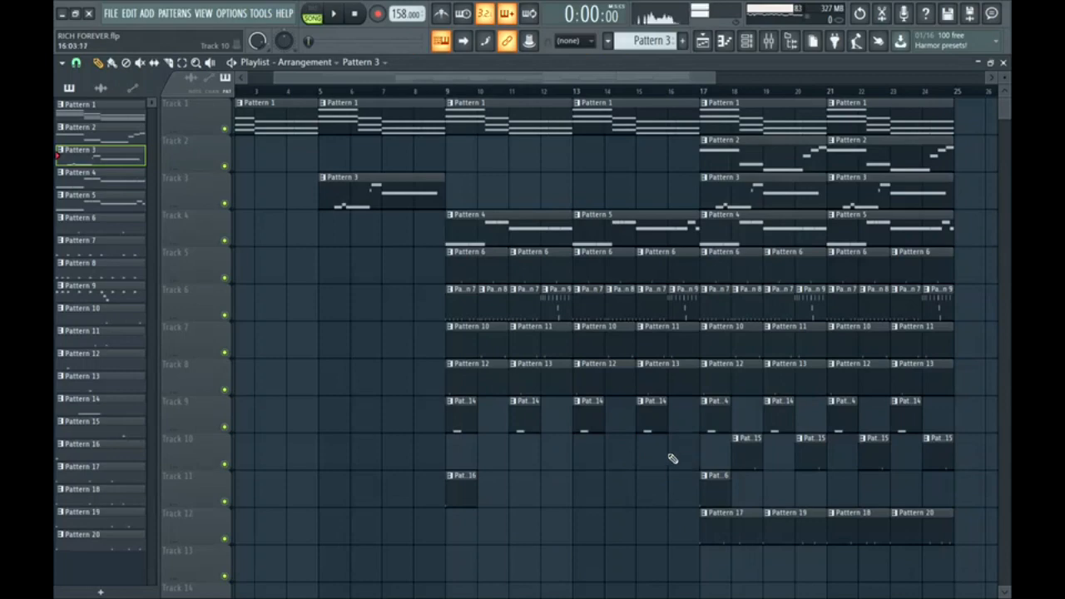
Delete the Pattern 12 and Pattern 13 clips on track 8 from bars 9–16
right_click(467, 392)
right_click(532, 391)
right_click(595, 391)
right_click(640, 390)
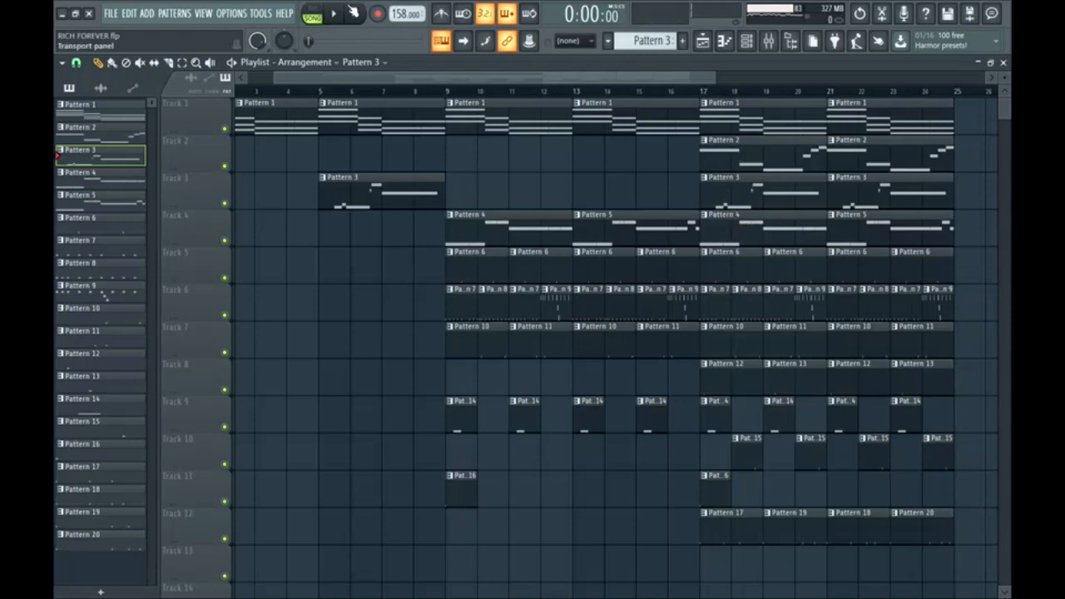
Play the arrangement from the start through bar 24, then reposition the playhead around the section starts, ending at bar 11
key("space")
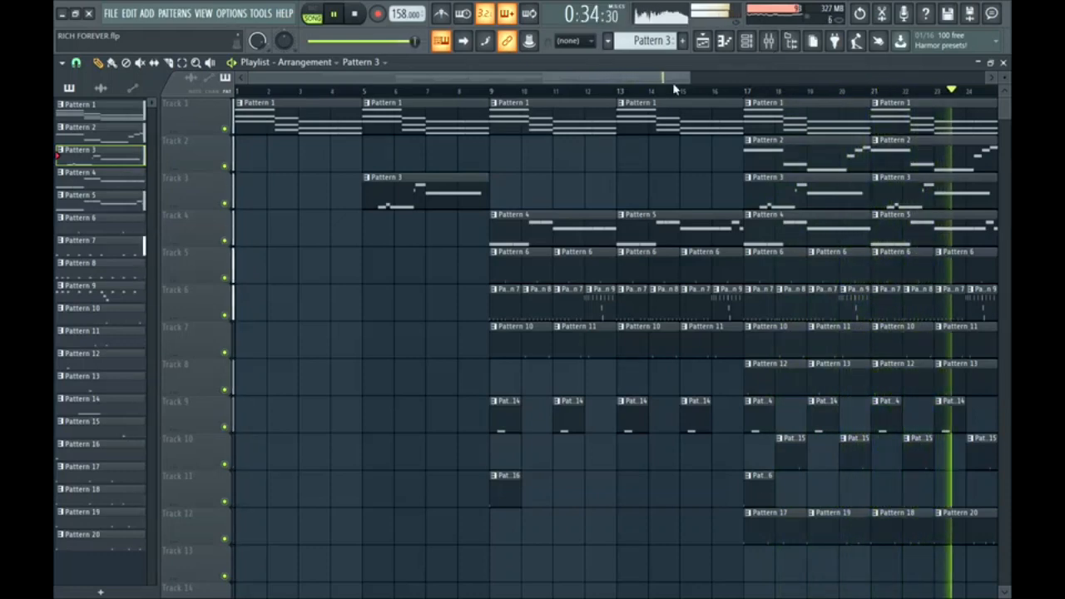
left_click_drag(674, 78, 765, 94)
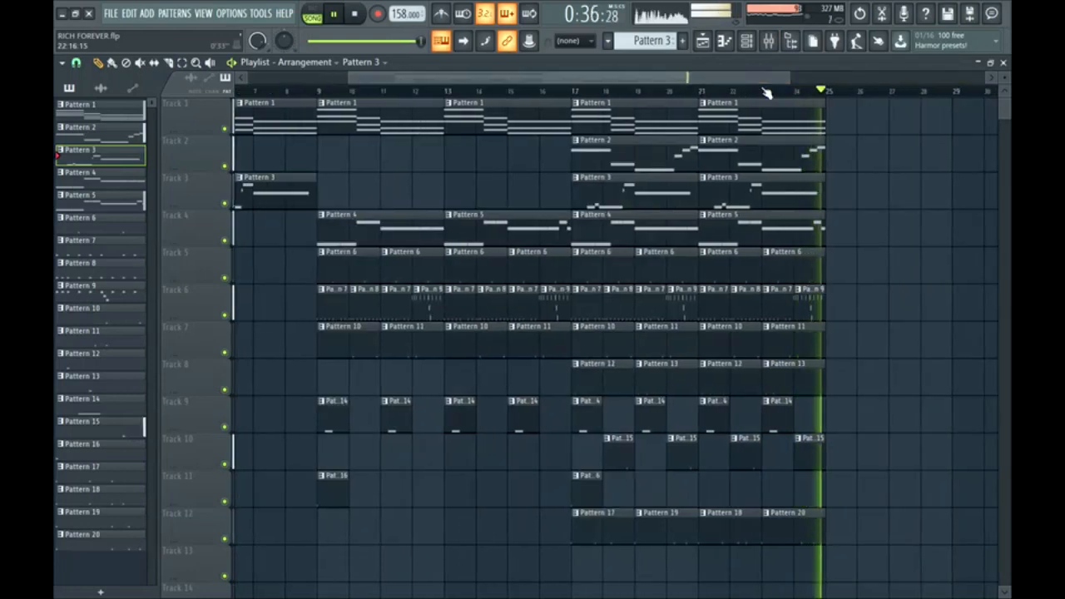
key("space")
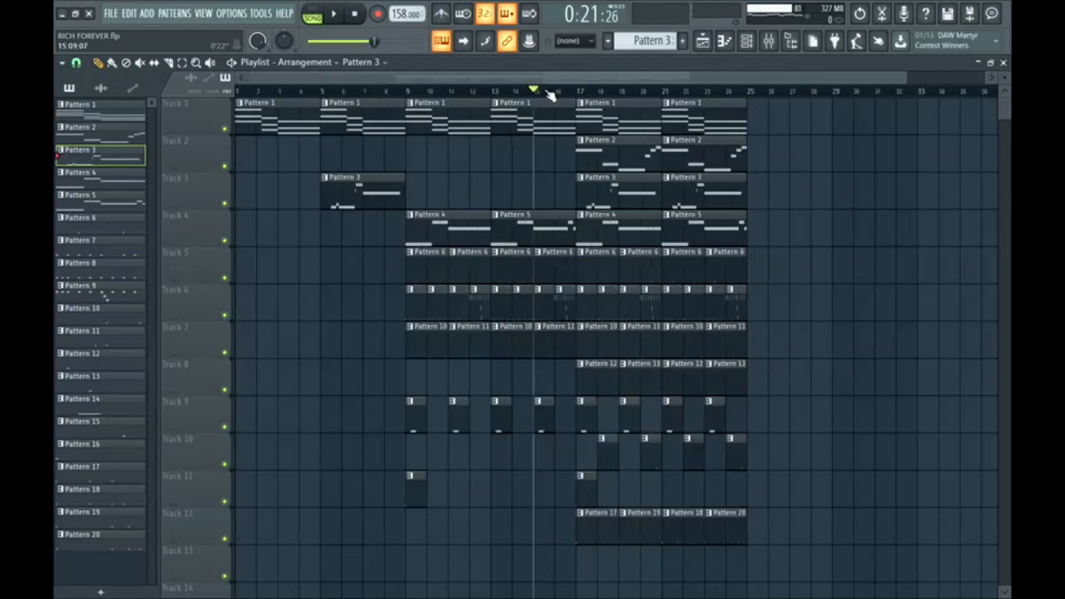
left_click_drag(545, 95, 578, 121)
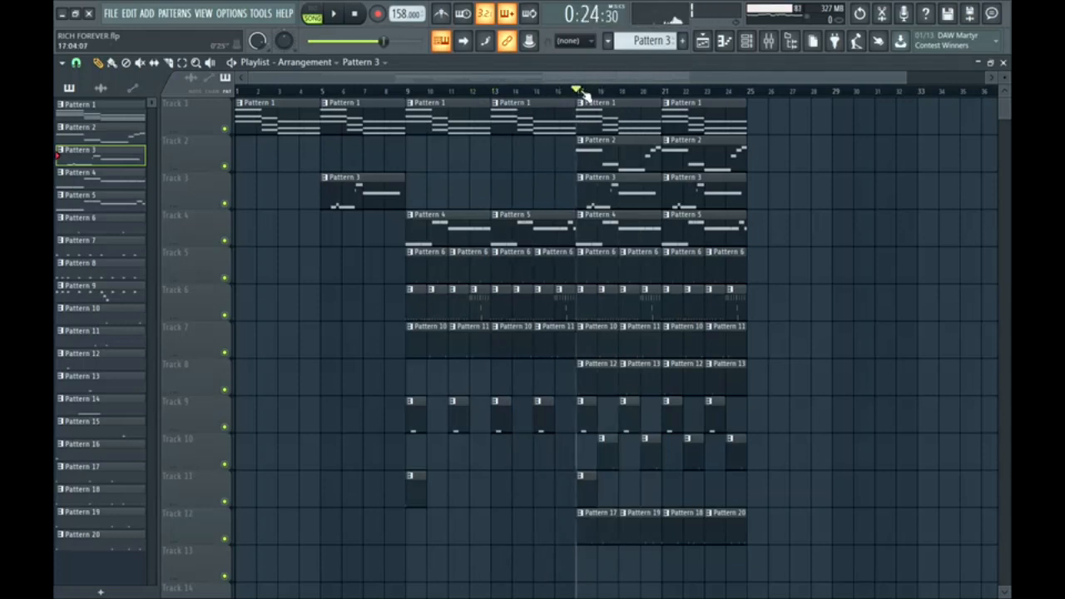
left_click_drag(585, 95, 461, 111)
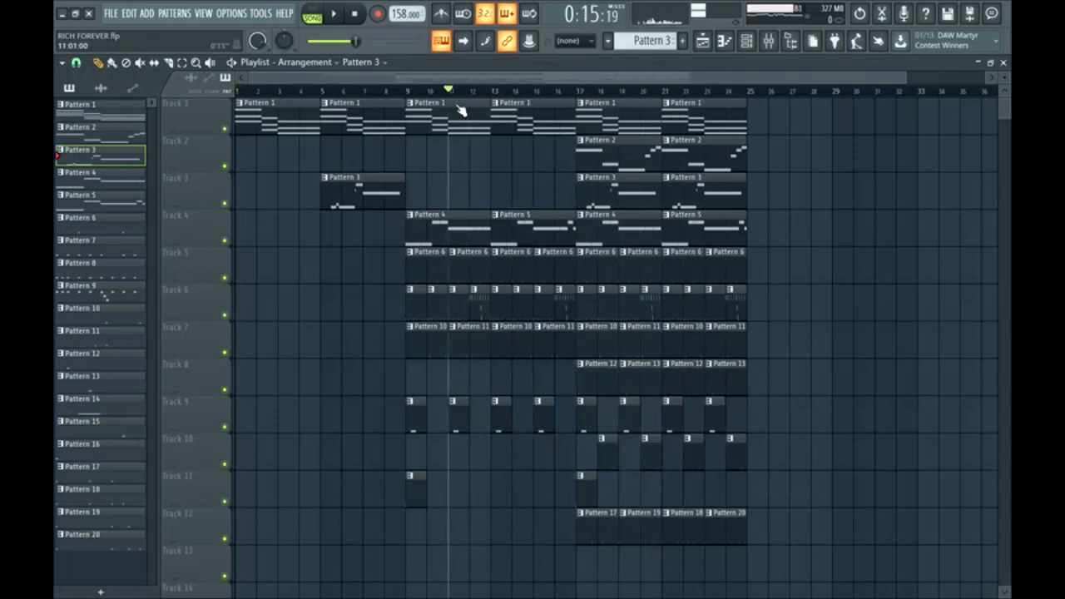